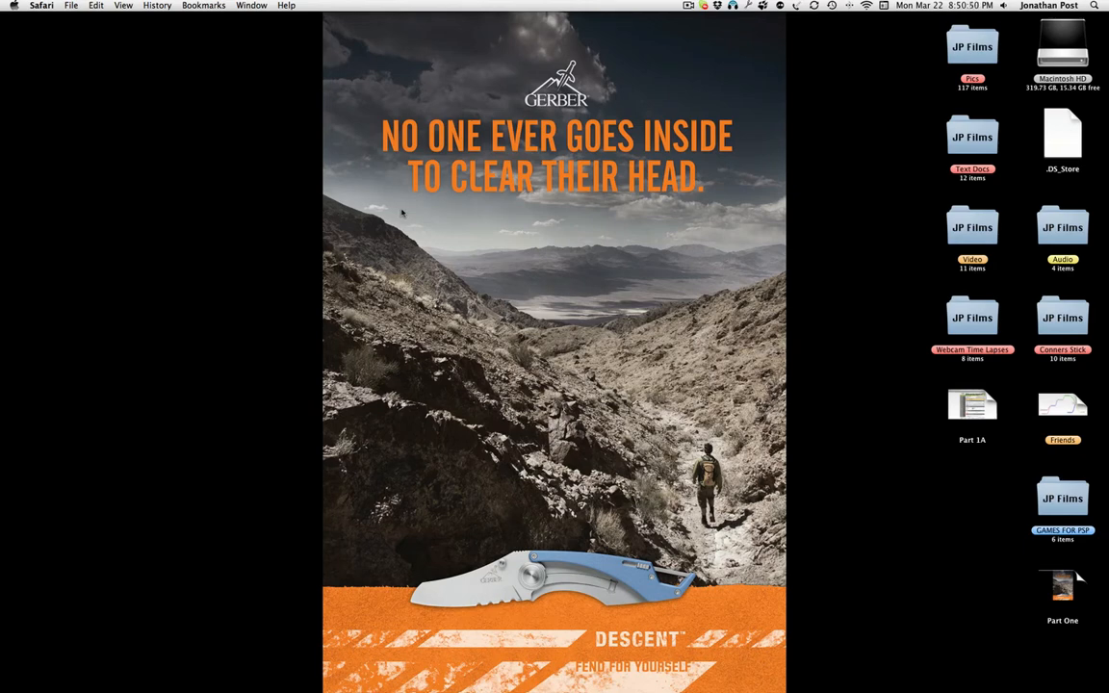
Step: Switch to Cyberduck and connect to the FTP server 216.108.235.6 with the hosting account's user name and password
{"action": "key", "text": "super+q"}
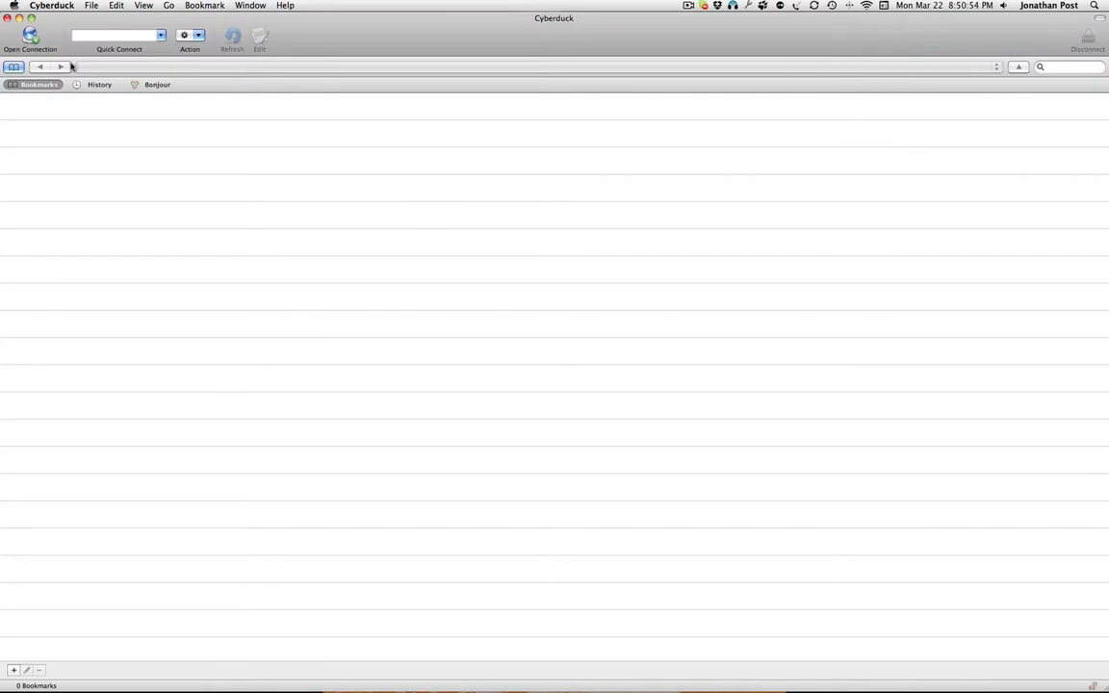
{"action": "left_click", "coordinate": [31, 37]}
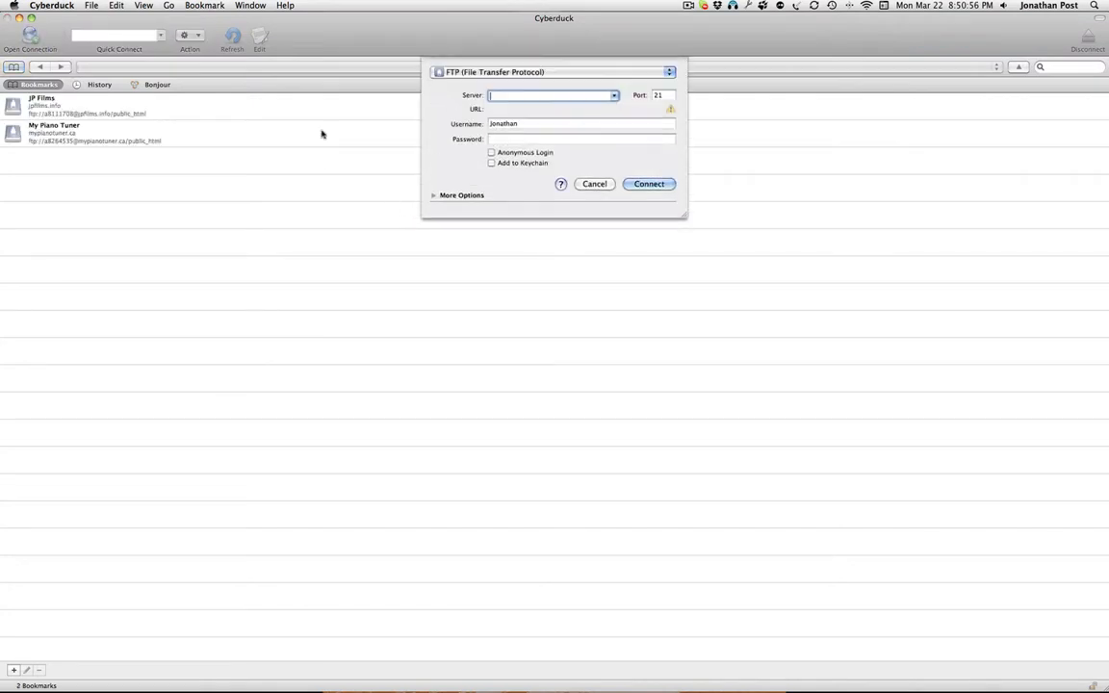
{"action": "double_click", "coordinate": [528, 123]}
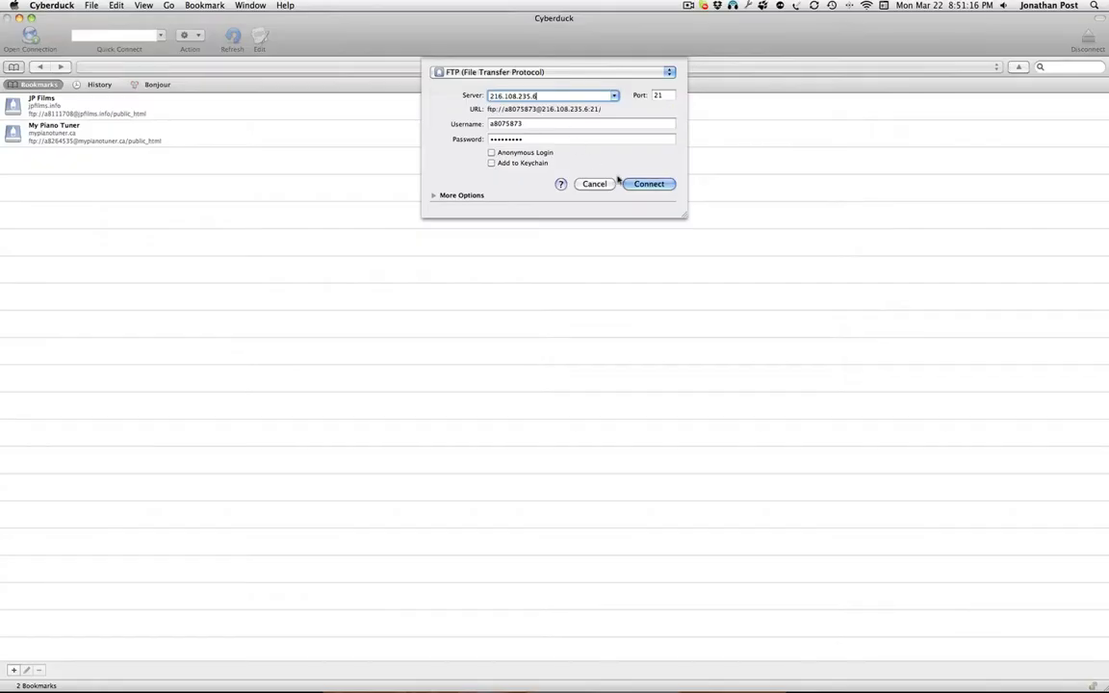
{"action": "left_click", "coordinate": [649, 184]}
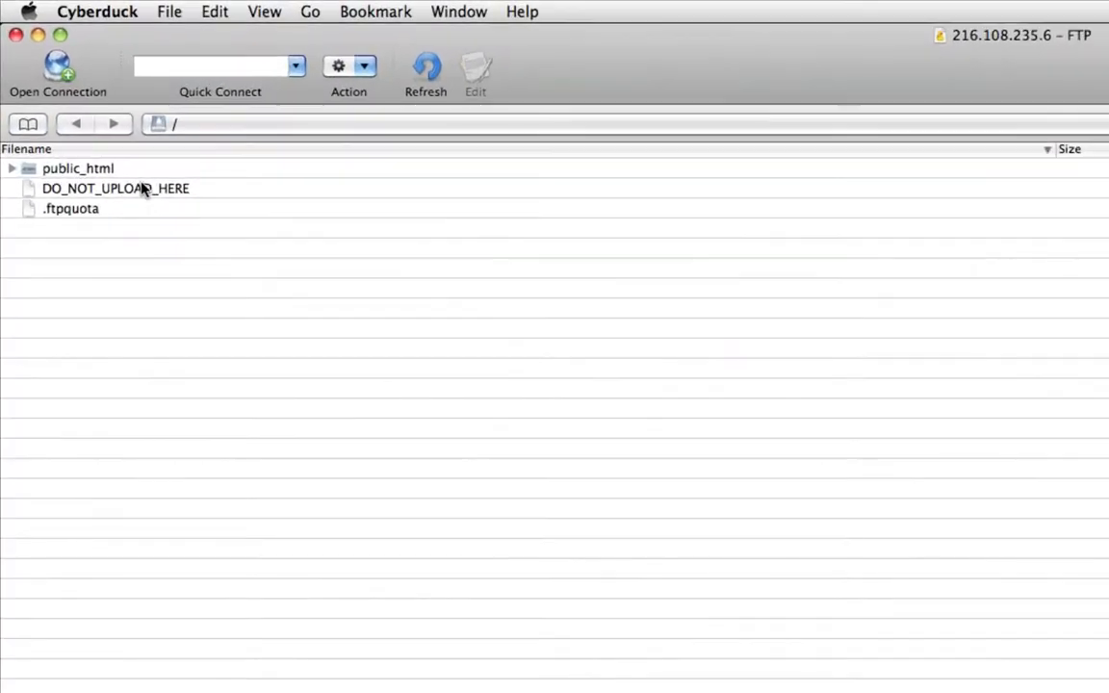
Step: Delete the DO_NOT_UPLOAD_HERE file from the server's root folder
{"action": "left_click", "coordinate": [82, 104]}
{"action": "key", "text": "super+BackSpace"}
{"action": "key", "text": "Return"}
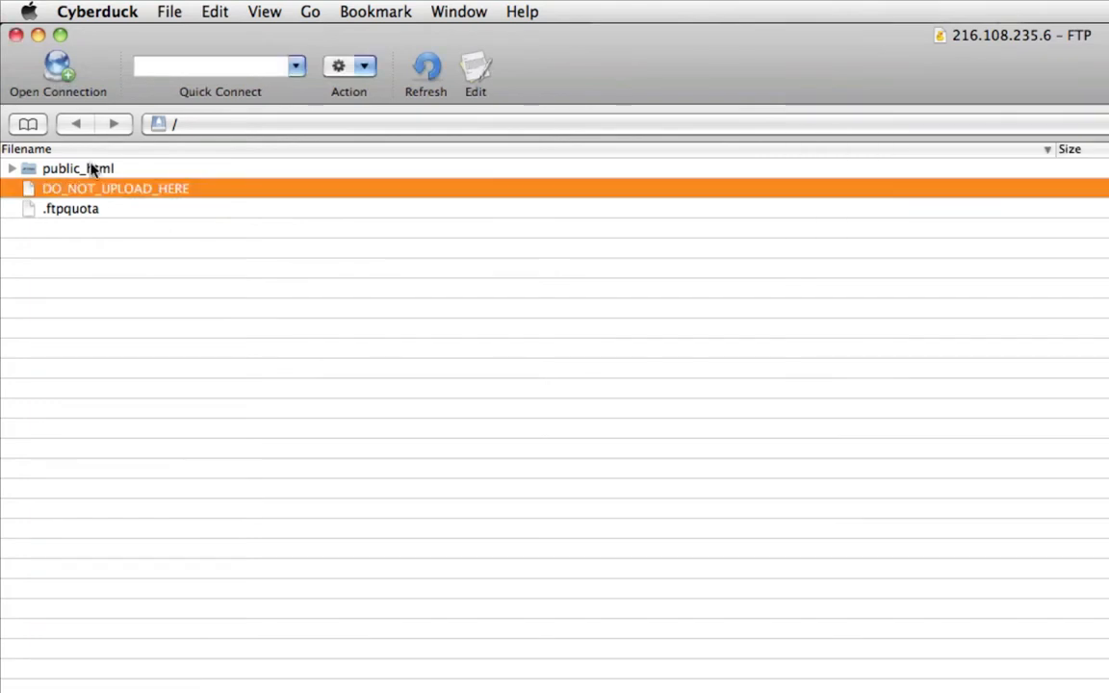
Step: Open the public_html folder and delete default.php from it
{"action": "double_click", "coordinate": [83, 169]}
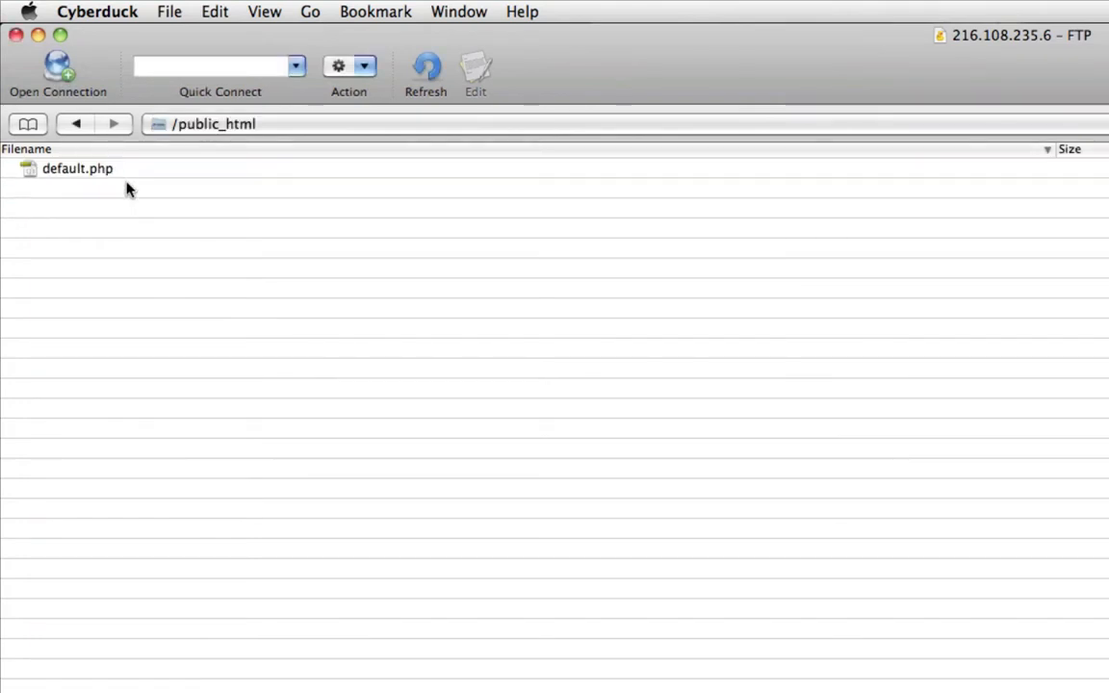
{"action": "left_click", "coordinate": [123, 170]}
{"action": "key", "text": "super+BackSpace"}
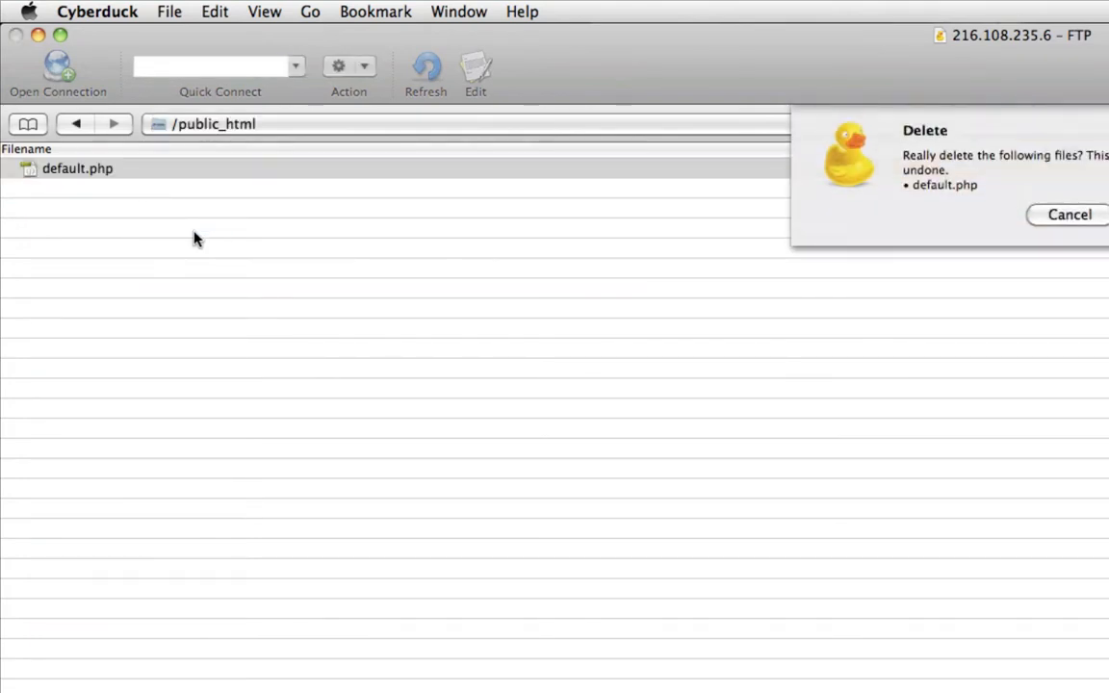
{"action": "key", "text": "Return"}
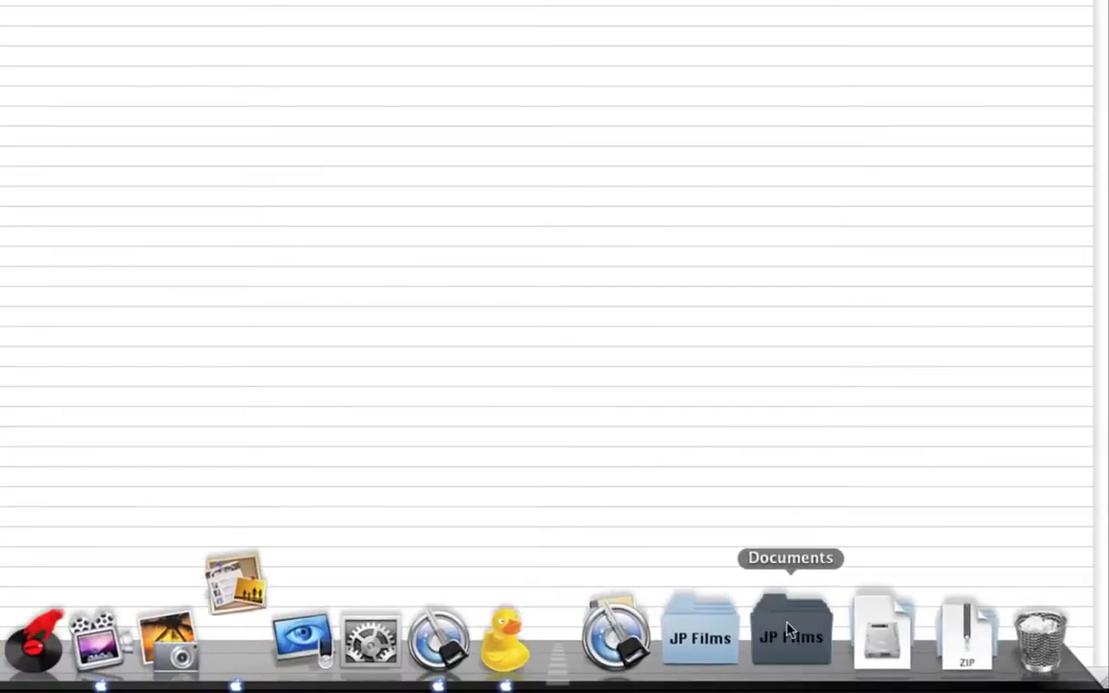
Step: Open the Website Core folder from Documents in a Finder window
{"action": "left_click", "coordinate": [787, 630]}
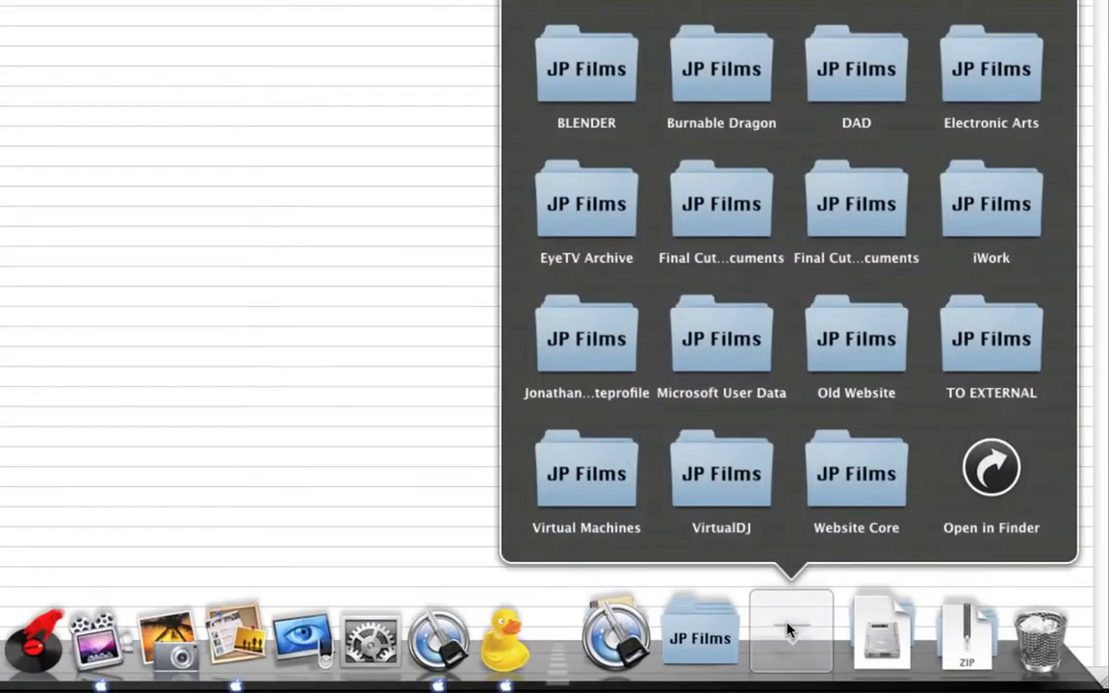
{"action": "left_click", "coordinate": [702, 630]}
{"action": "left_click", "coordinate": [787, 630]}
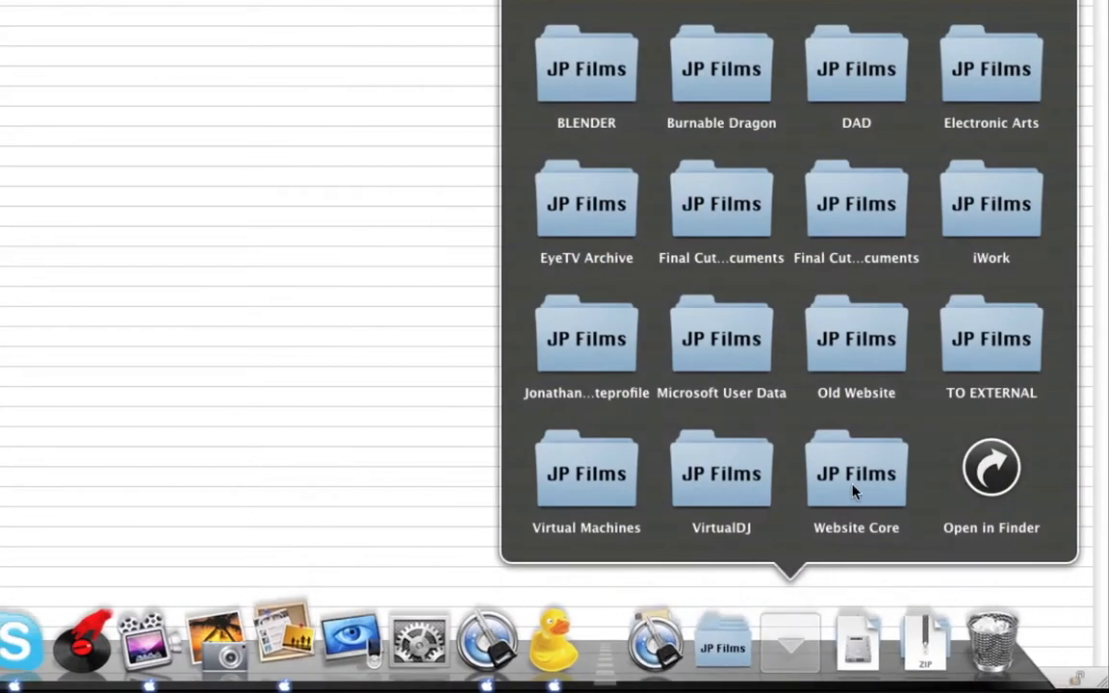
{"action": "left_click", "coordinate": [853, 491]}
{"action": "left_click", "coordinate": [789, 204]}
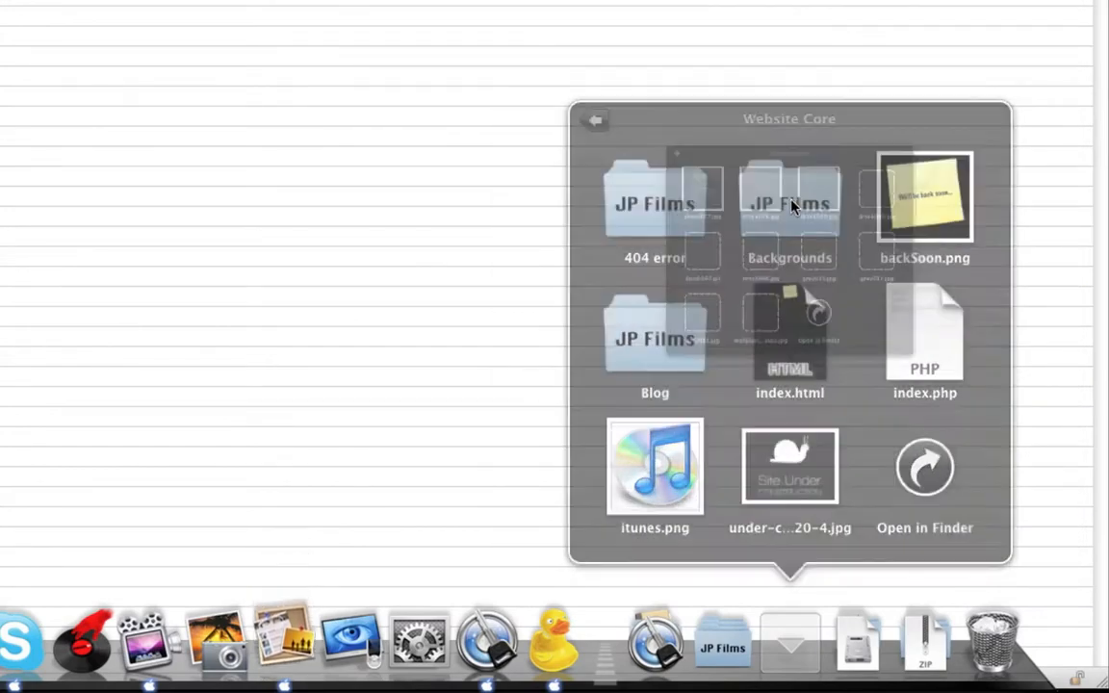
{"action": "left_click", "coordinate": [853, 463]}
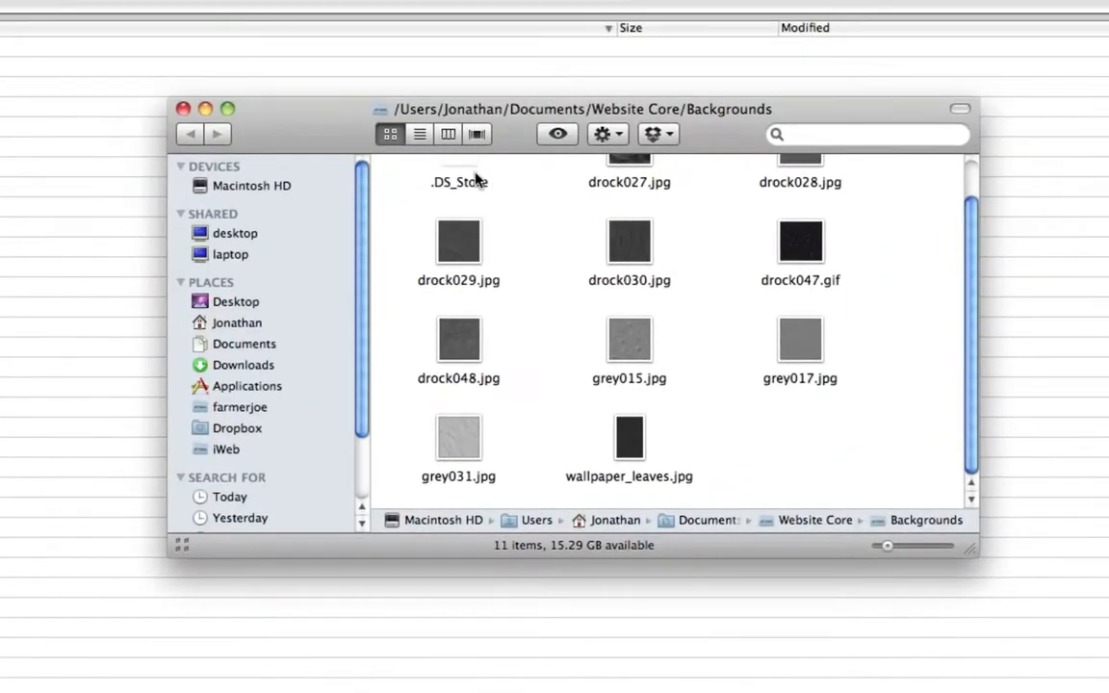
{"action": "double_click", "coordinate": [799, 527]}
Step: Upload index.php from Website Core to public_html, clear the finished transfer and close the transfer list
{"action": "left_click_drag", "start_coordinate": [898, 500], "coordinate": [282, 281]}
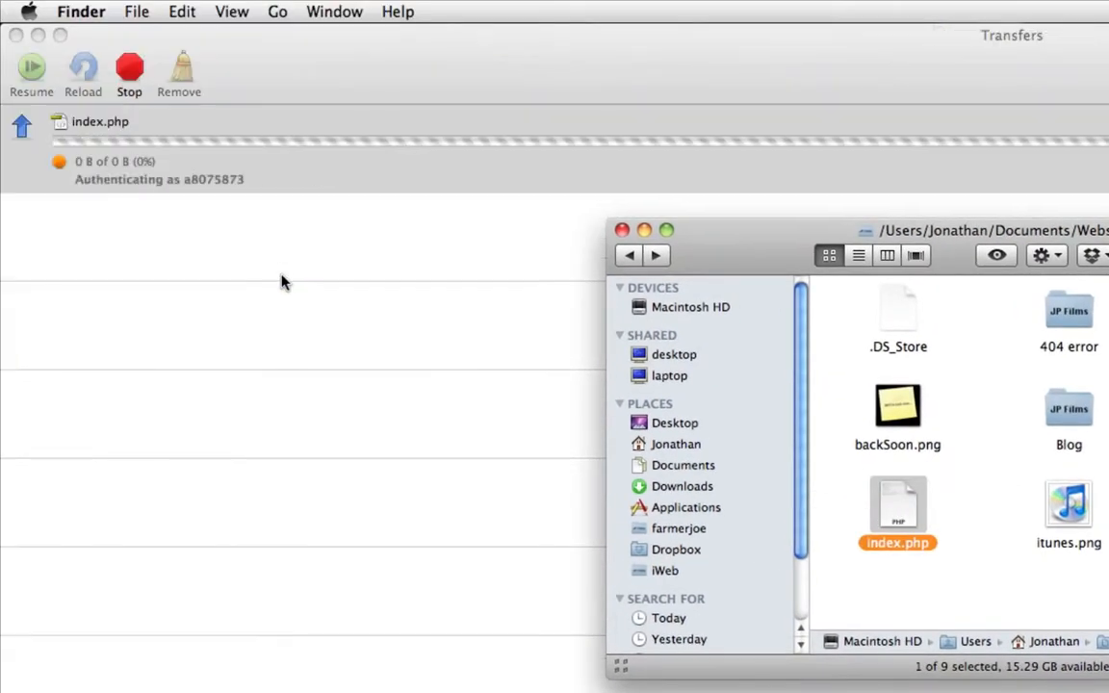
{"action": "left_click", "coordinate": [284, 277]}
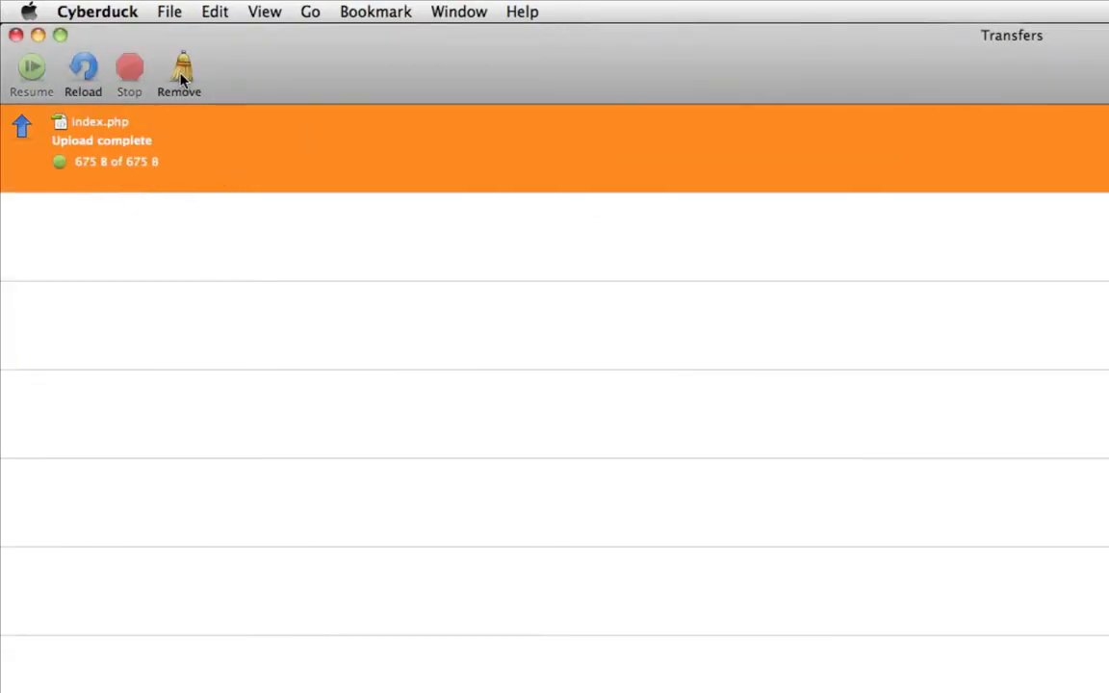
{"action": "left_click", "coordinate": [180, 75]}
{"action": "left_click", "coordinate": [18, 37]}
Step: Switch to Safari and load jpfilms.ca in a new tab to check the uploaded page
{"action": "key", "text": "F9"}
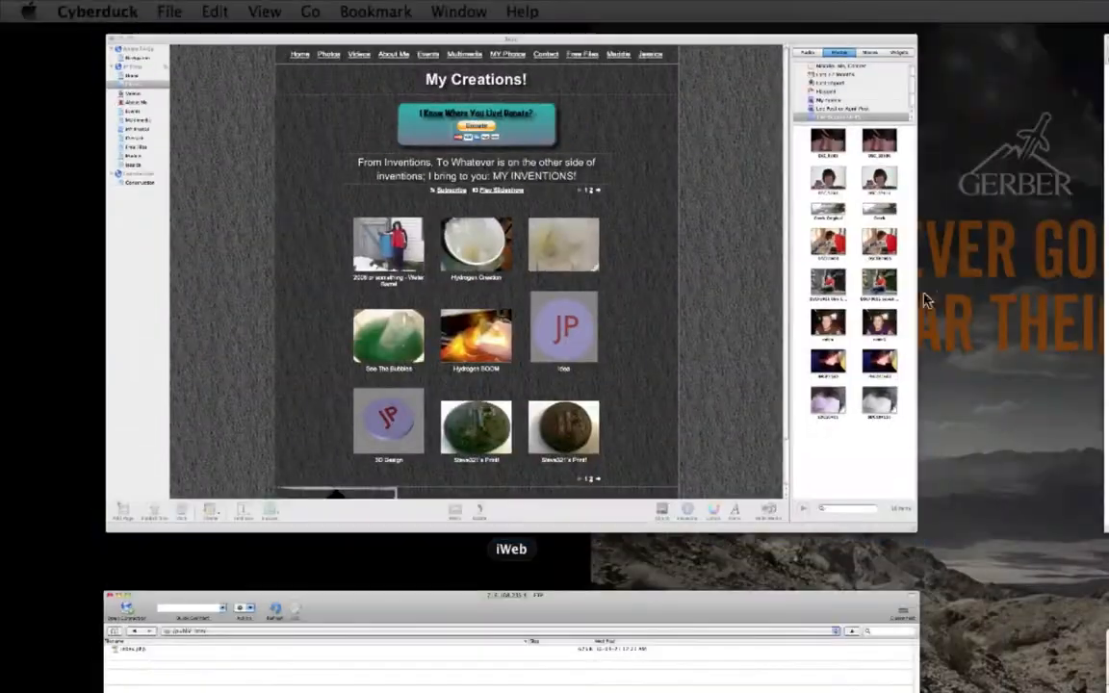
{"action": "left_click", "coordinate": [924, 300]}
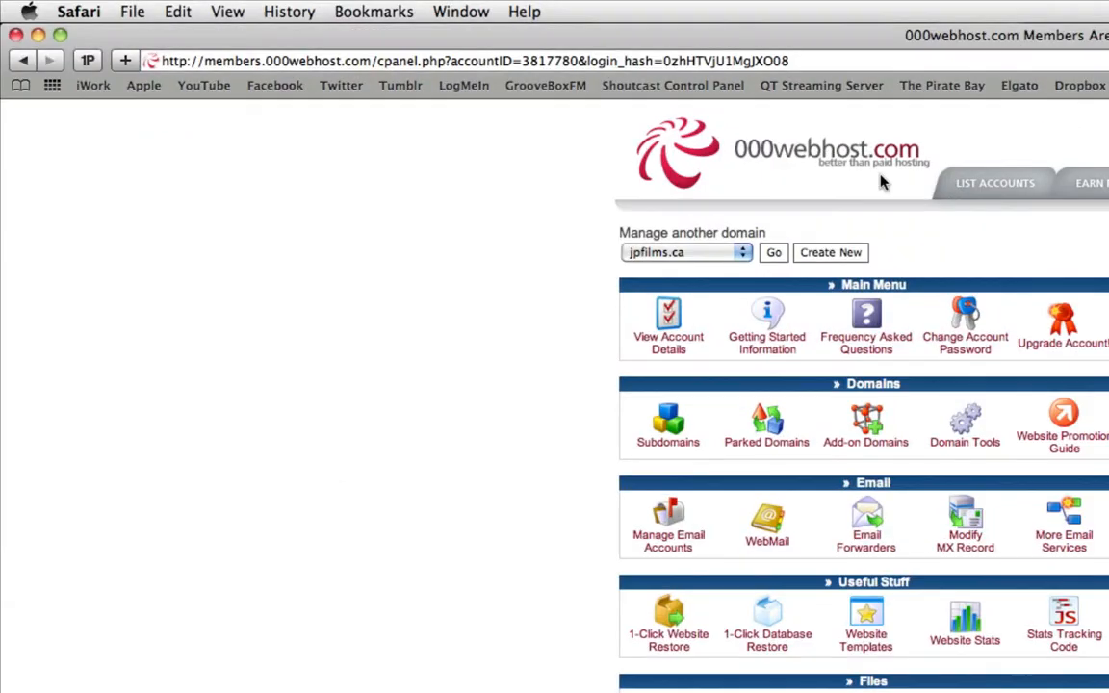
{"action": "key", "text": "super+t"}
{"action": "type", "text": "jp"}
{"action": "key", "text": "Right"}
{"action": "key", "text": "BackSpace"}
{"action": "key", "text": "BackSpace"}
{"action": "key", "text": "BackSpace"}
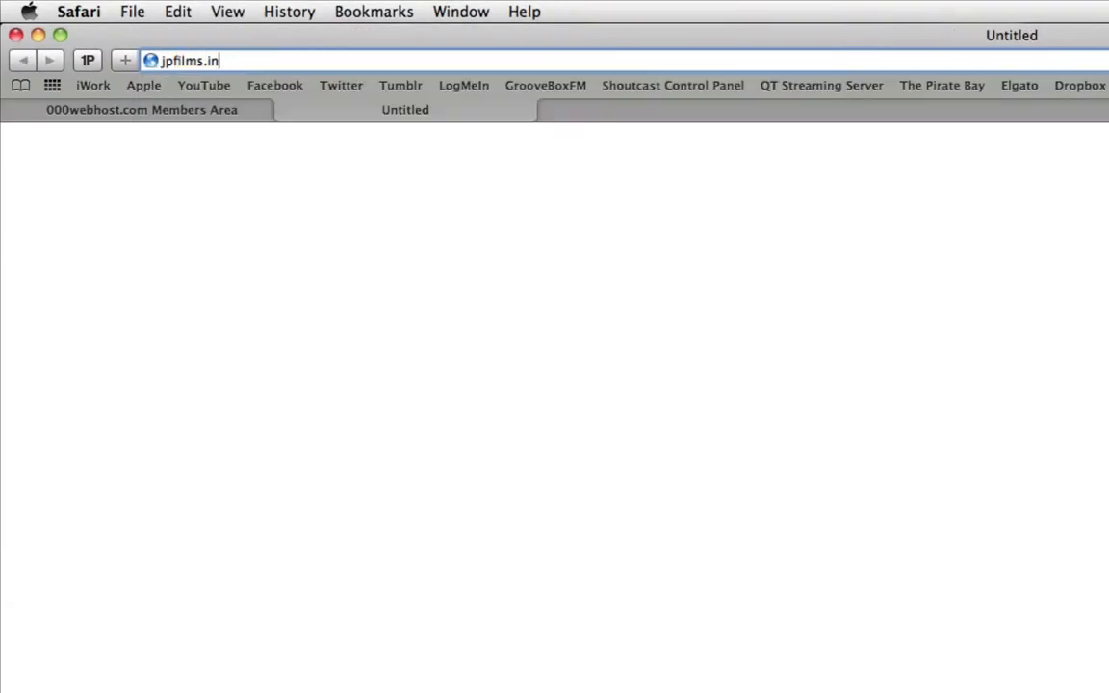
{"action": "type", "text": "ca"}
{"action": "key", "text": "Return"}
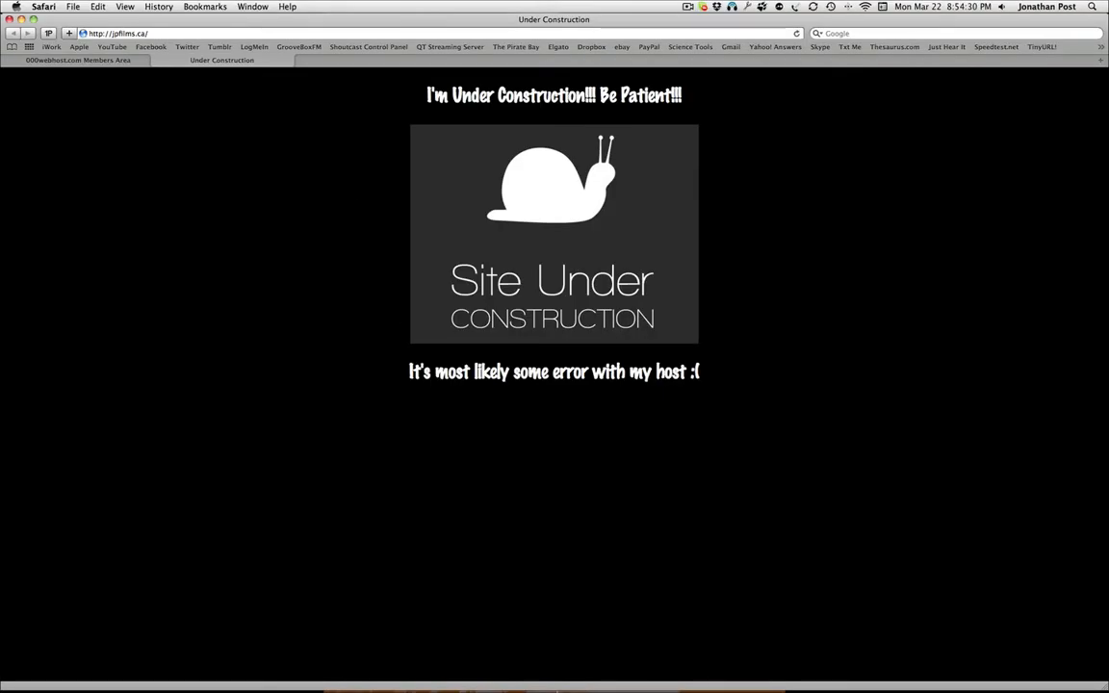
Step: Switch to iWeb and create a new site using the Black theme's About Me template
{"action": "mouse_move", "coordinate": [539, 674]}
{"action": "left_click", "coordinate": [633, 664]}
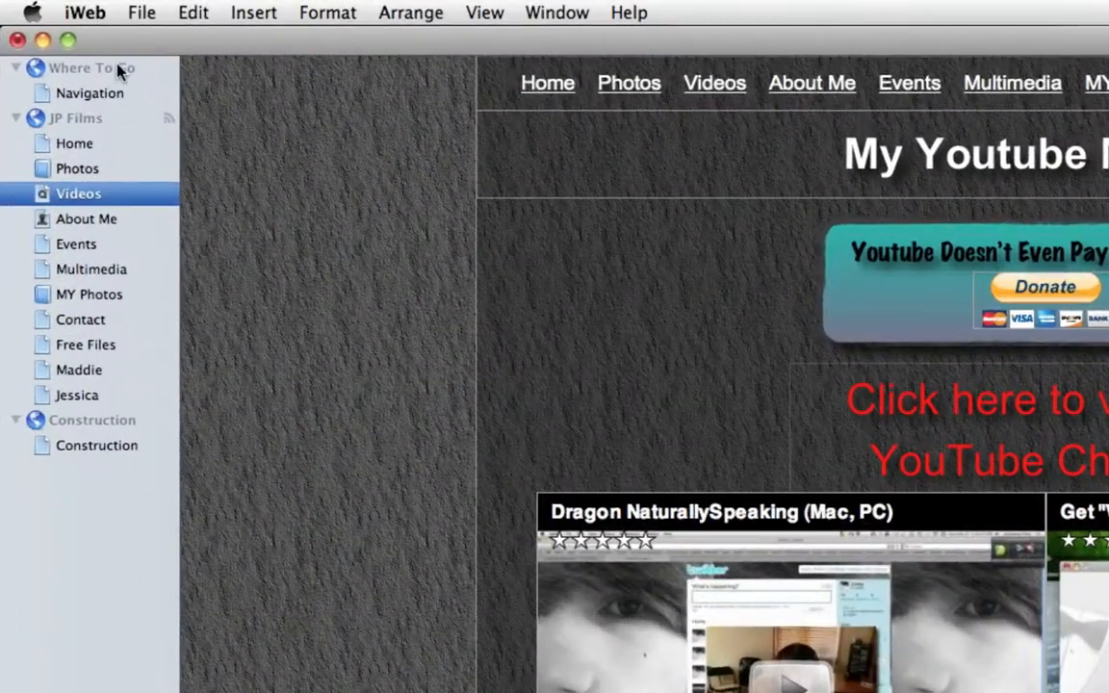
{"action": "left_click", "coordinate": [140, 13]}
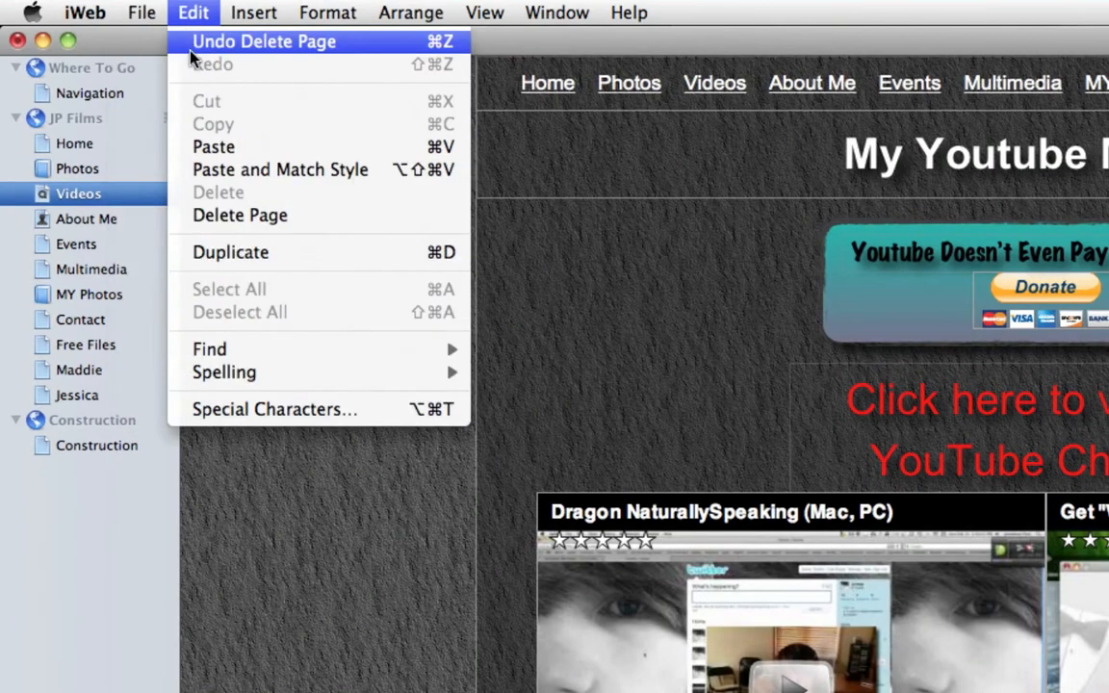
{"action": "left_click", "coordinate": [176, 64]}
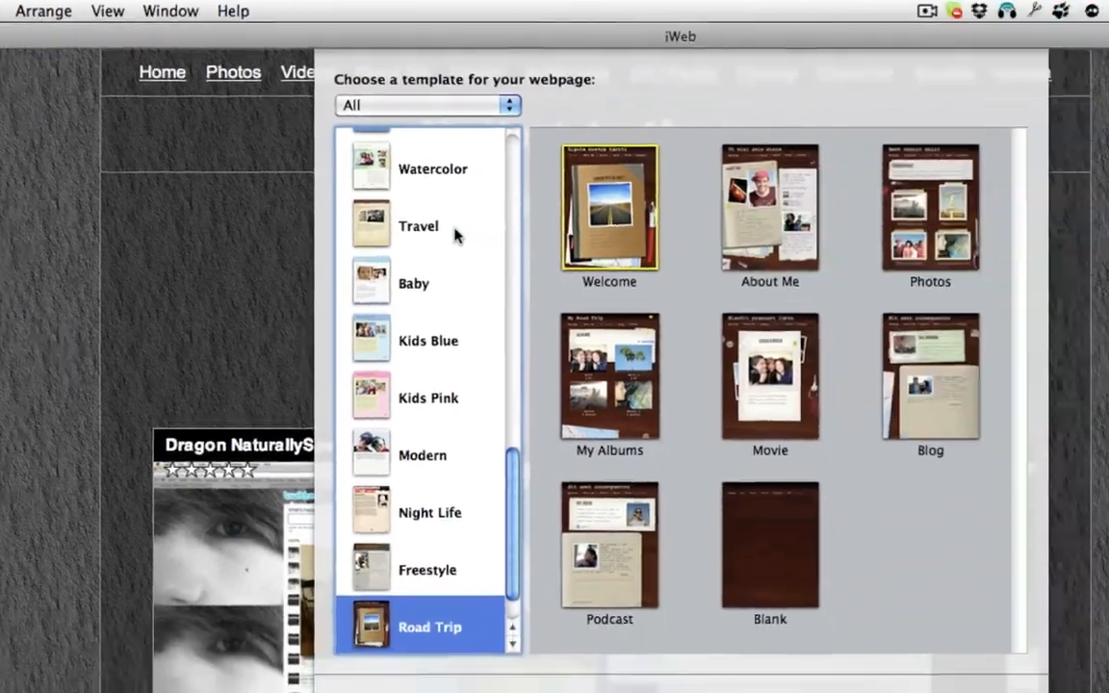
{"action": "scroll", "coordinate": [832, 231], "scroll_direction": "up", "scroll_amount": 5}
{"action": "scroll", "coordinate": [332, 224], "scroll_direction": "up", "scroll_amount": 5}
{"action": "left_click", "coordinate": [312, 218]}
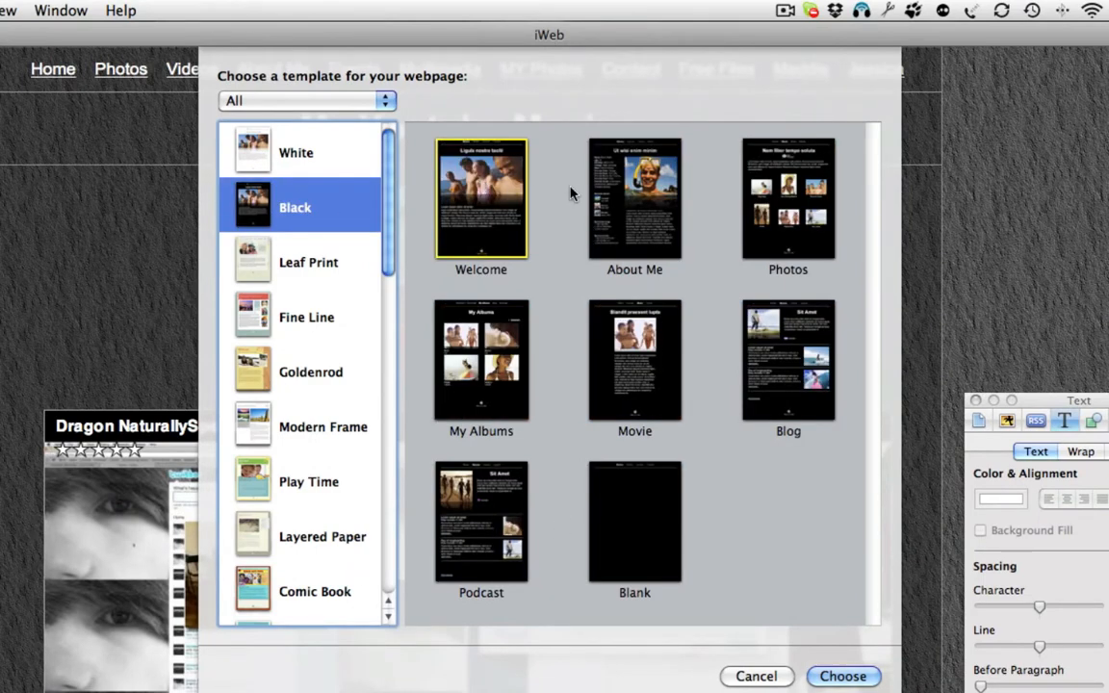
{"action": "double_click", "coordinate": [646, 201]}
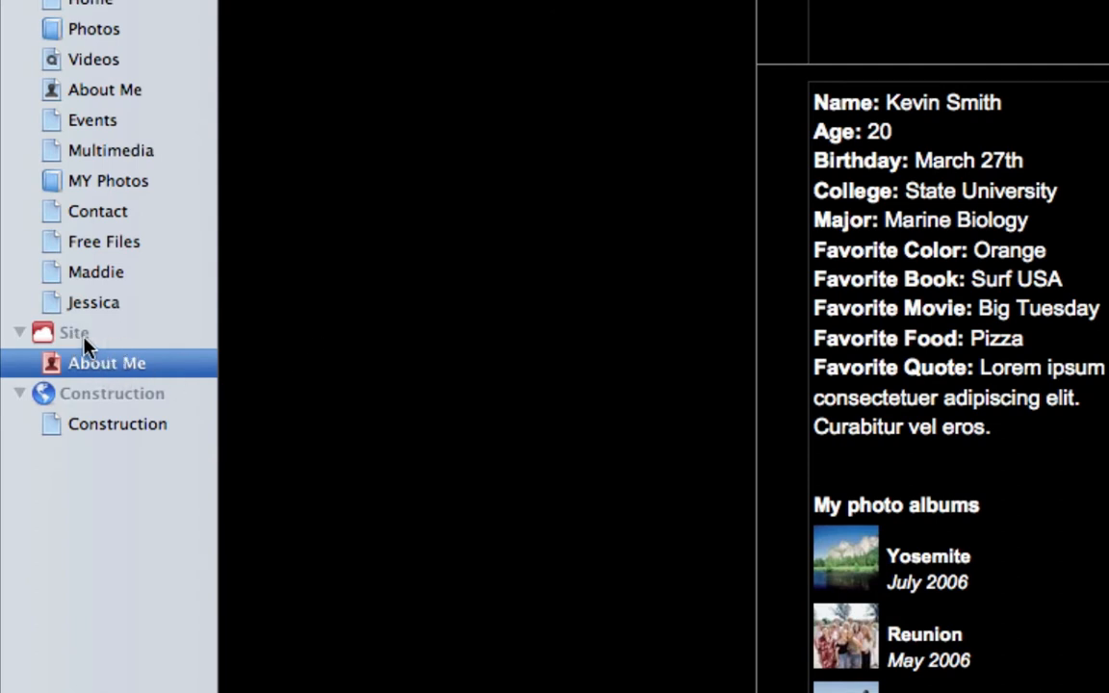
Step: Set the new site to publish to an FTP server and name the site Temp
{"action": "left_click", "coordinate": [91, 337]}
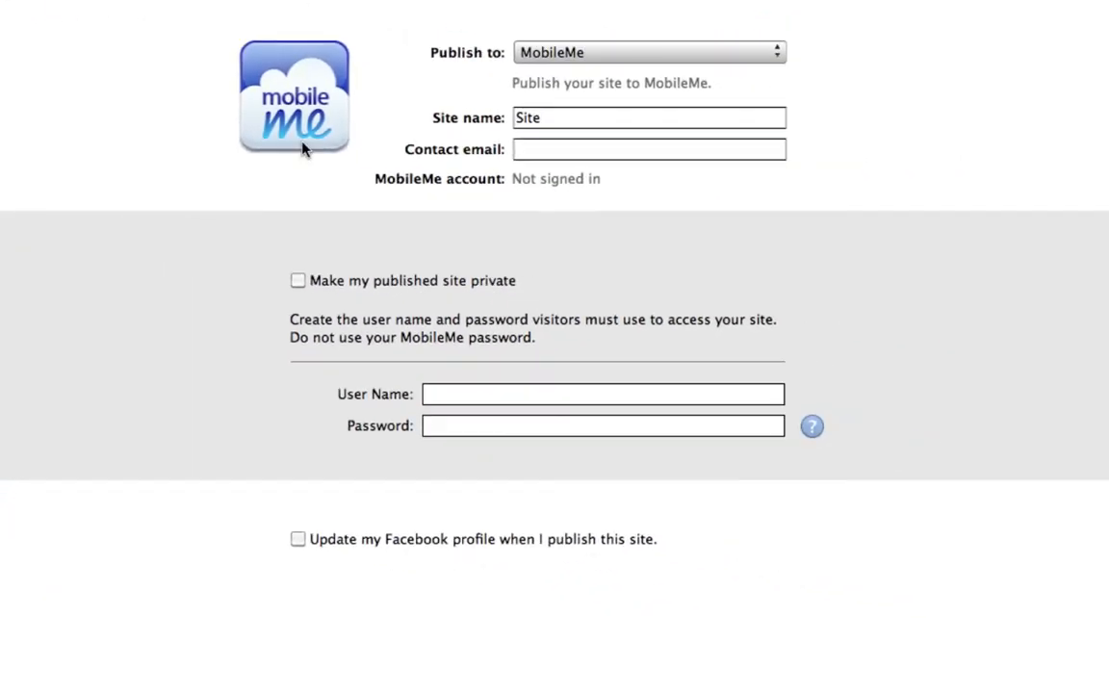
{"action": "left_click", "coordinate": [586, 55]}
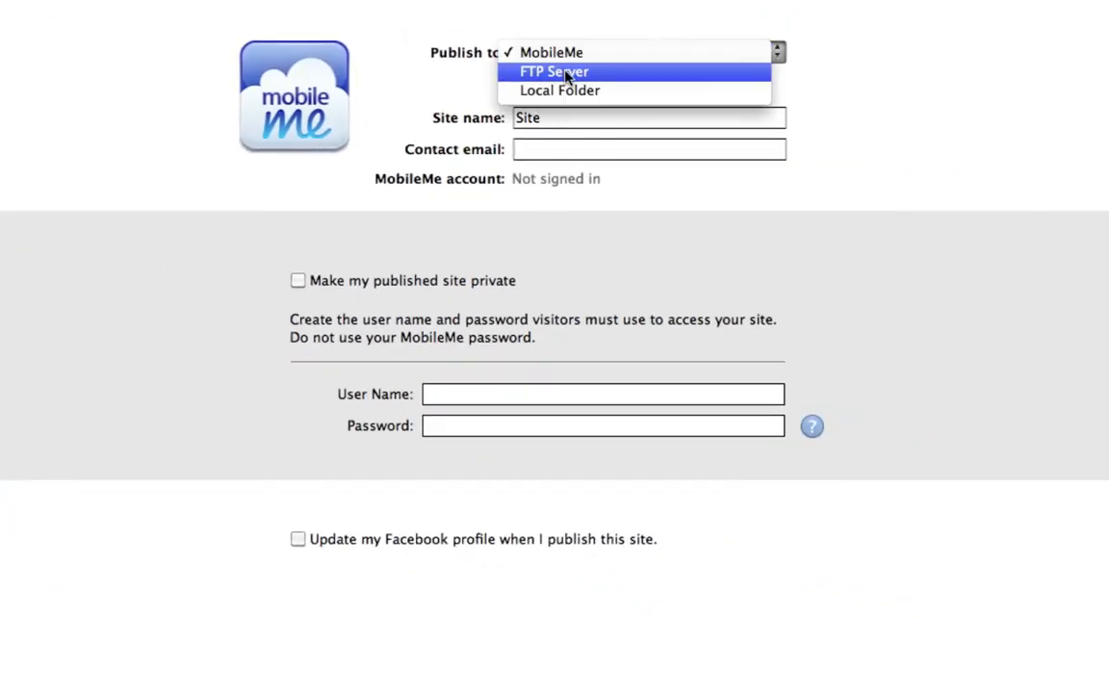
{"action": "left_click", "coordinate": [560, 71]}
{"action": "double_click", "coordinate": [575, 117]}
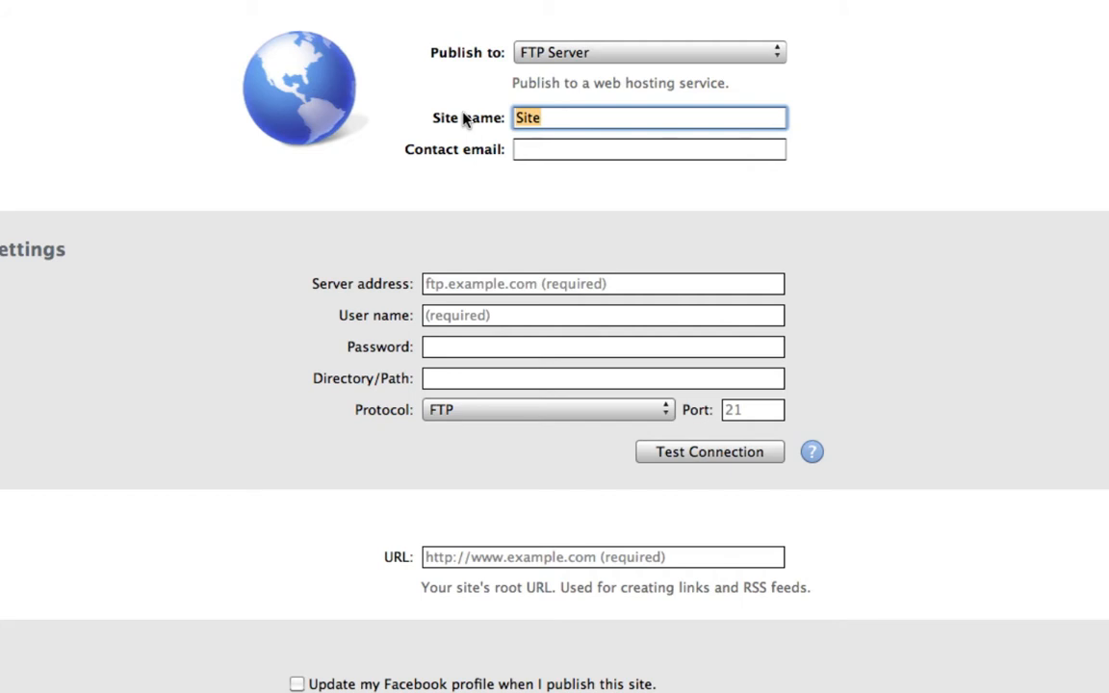
{"action": "type", "text": "Temp"}
{"action": "left_click", "coordinate": [547, 157]}
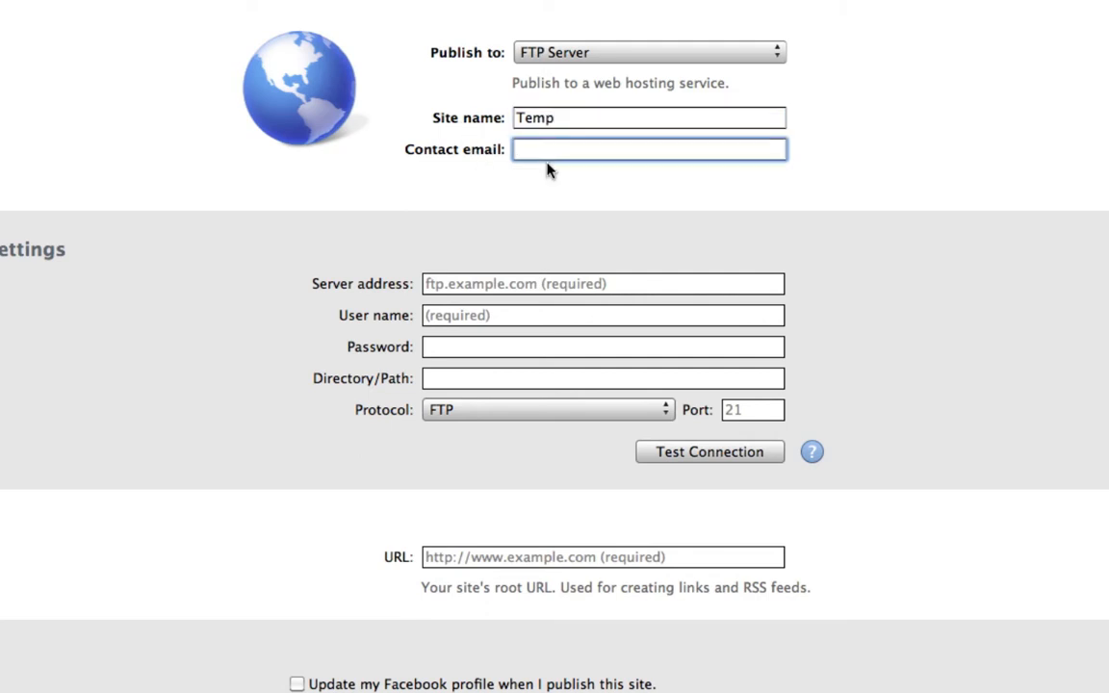
Step: Set the directory path in the FTP server settings to public_html
{"action": "left_click", "coordinate": [515, 284]}
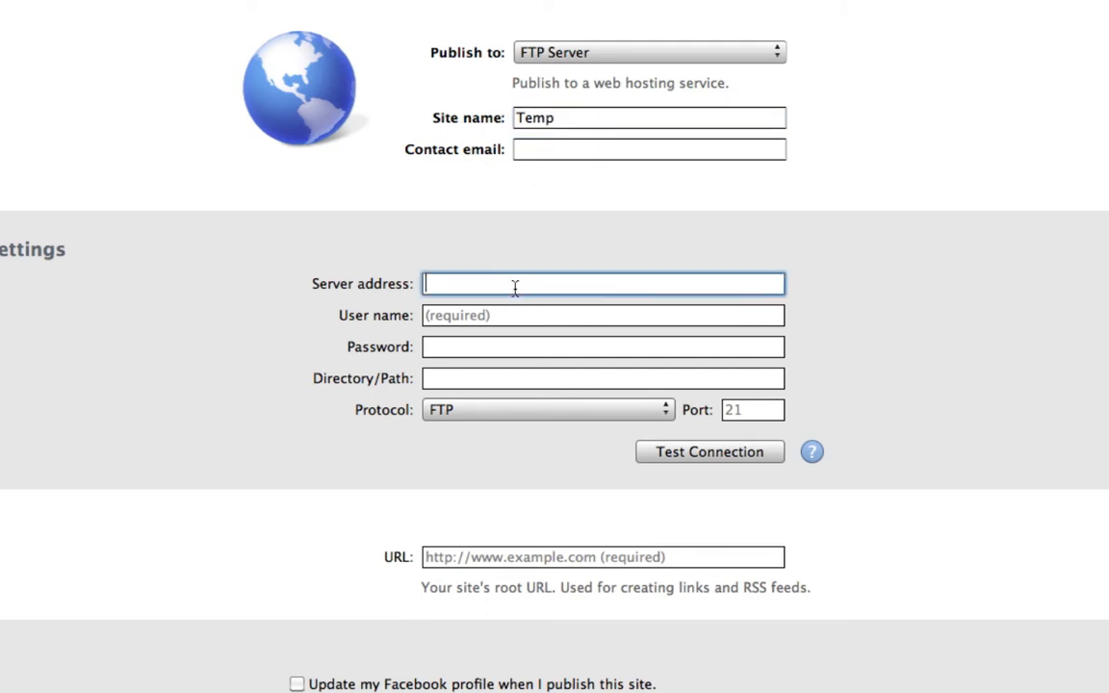
{"action": "left_click", "coordinate": [496, 323]}
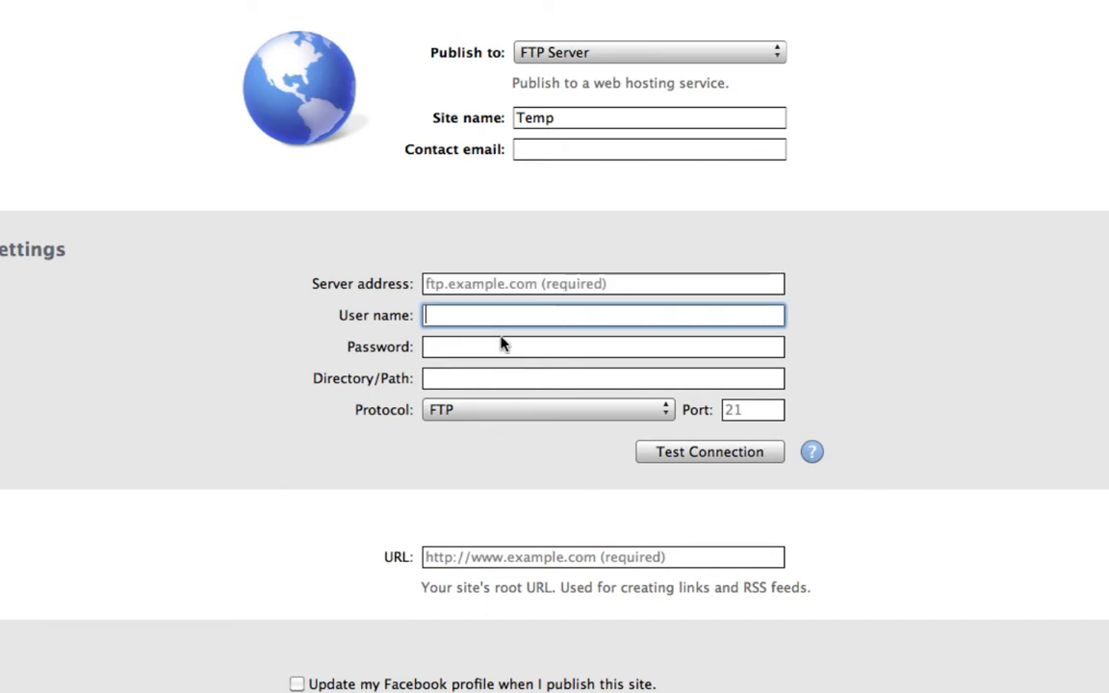
{"action": "left_click", "coordinate": [502, 353]}
{"action": "left_click", "coordinate": [504, 375]}
{"action": "type", "text": "p"}
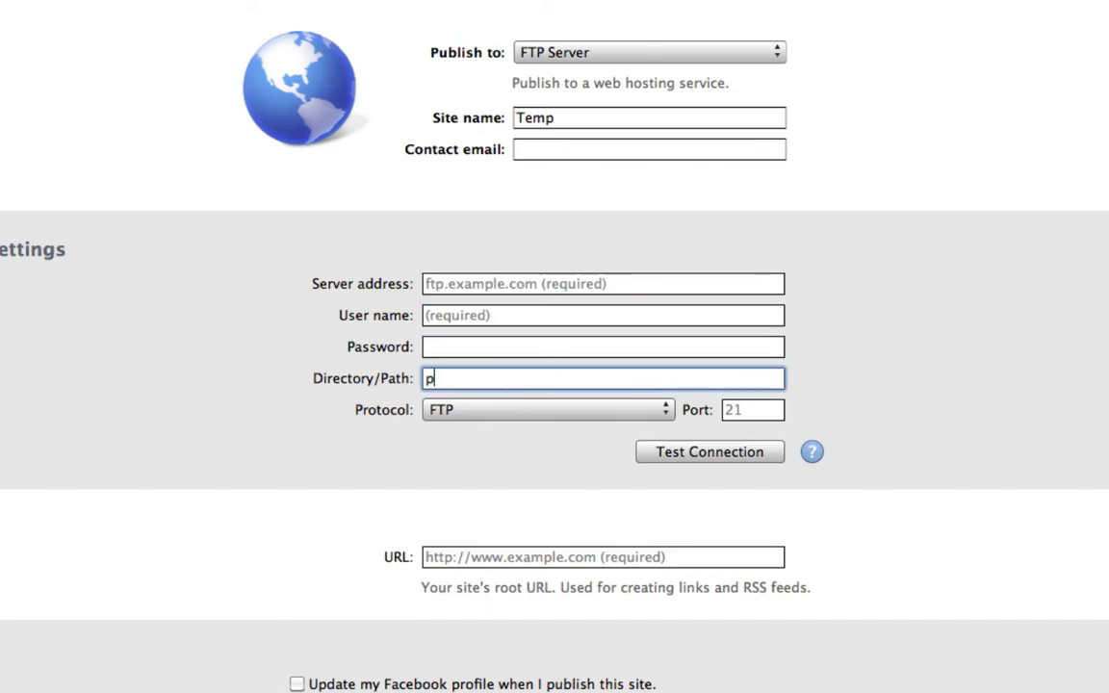
{"action": "type", "text": "ublic_html"}
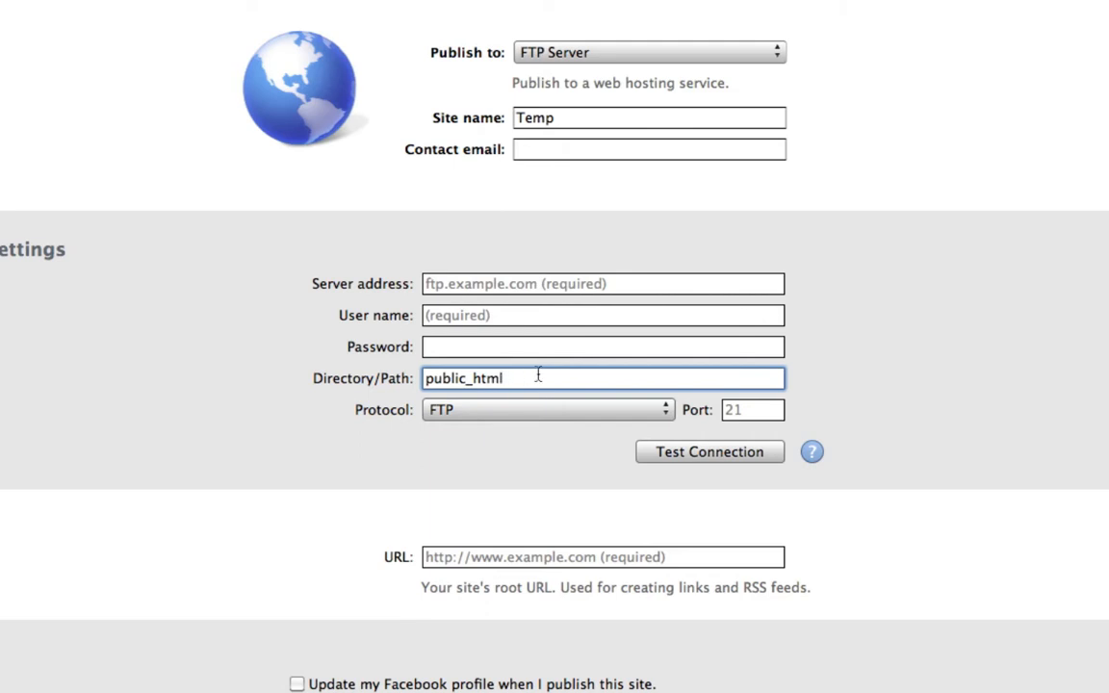
Step: Enter the server address 216.108.235.6 with the FTP user name and password, and test the connection
{"action": "left_click", "coordinate": [518, 415]}
{"action": "left_click", "coordinate": [778, 406]}
{"action": "left_click", "coordinate": [486, 288]}
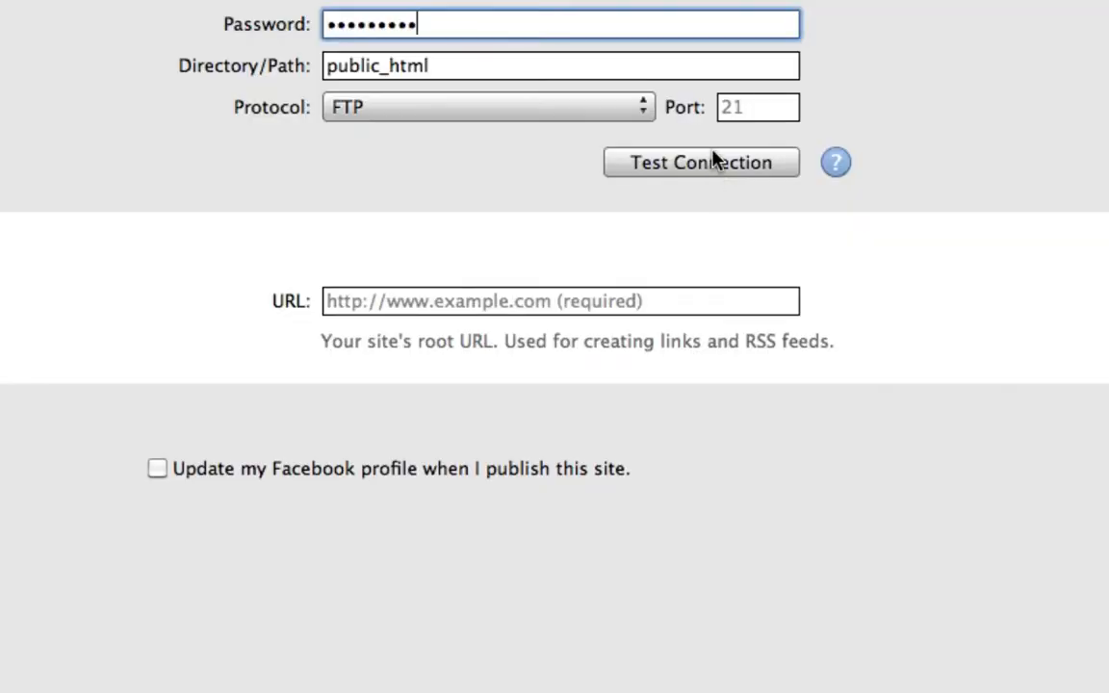
{"action": "left_click", "coordinate": [712, 162]}
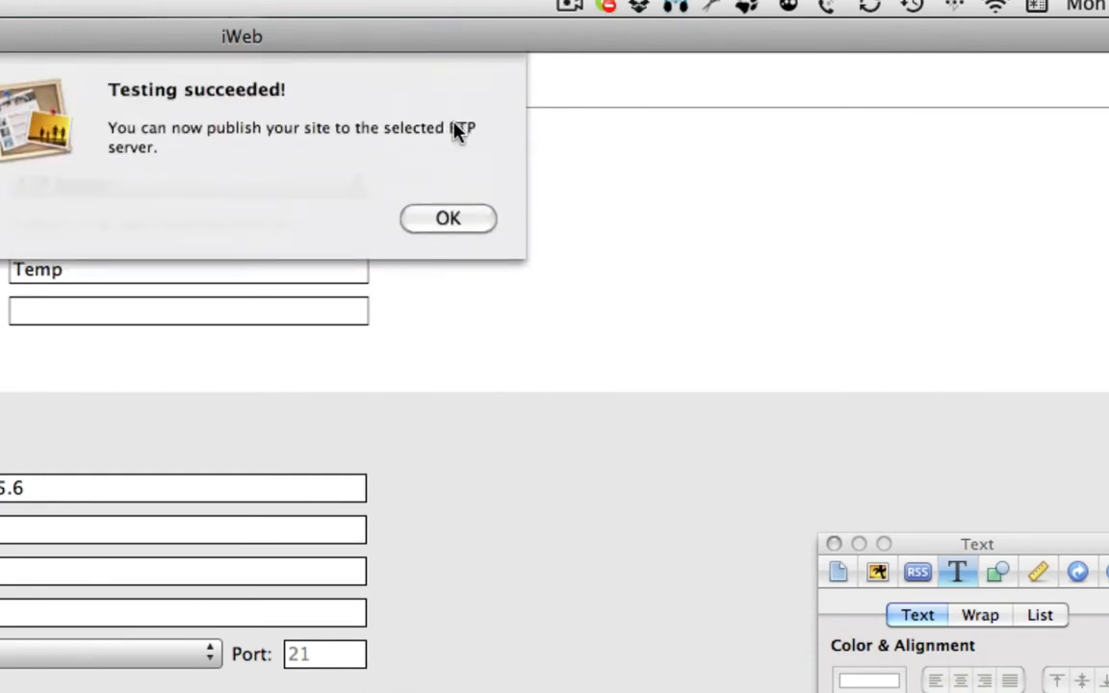
{"action": "left_click", "coordinate": [447, 222]}
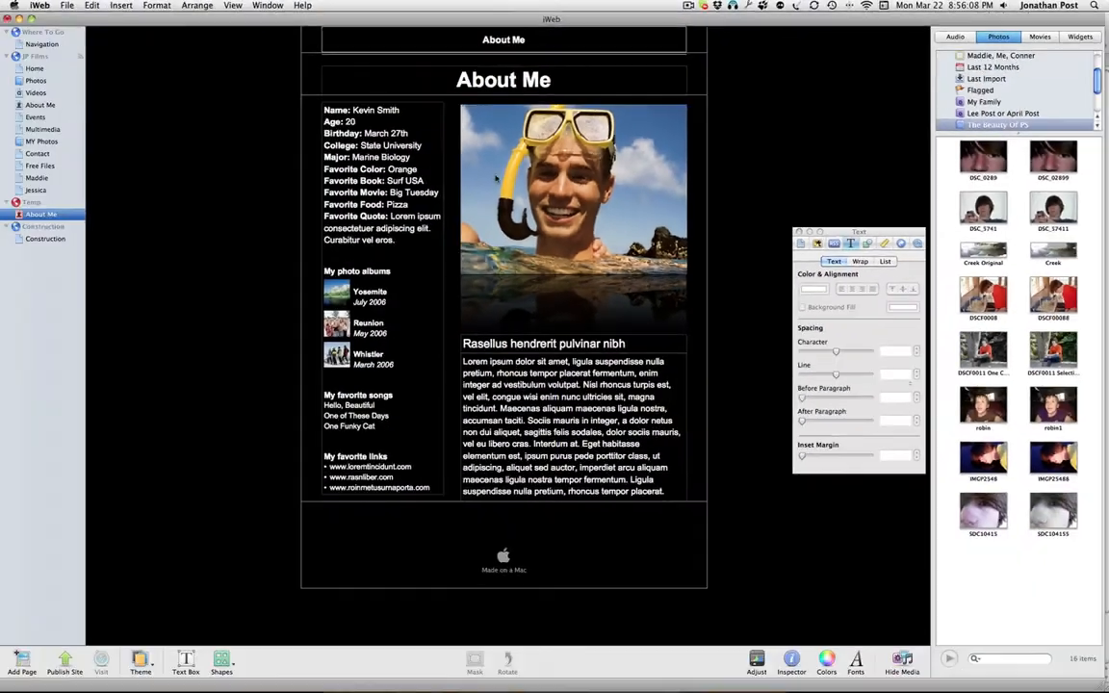
Step: Replace the About Me page's placeholder photo with the DSC_5741 photo from The Beauty Of PS album
{"action": "left_click", "coordinate": [574, 192]}
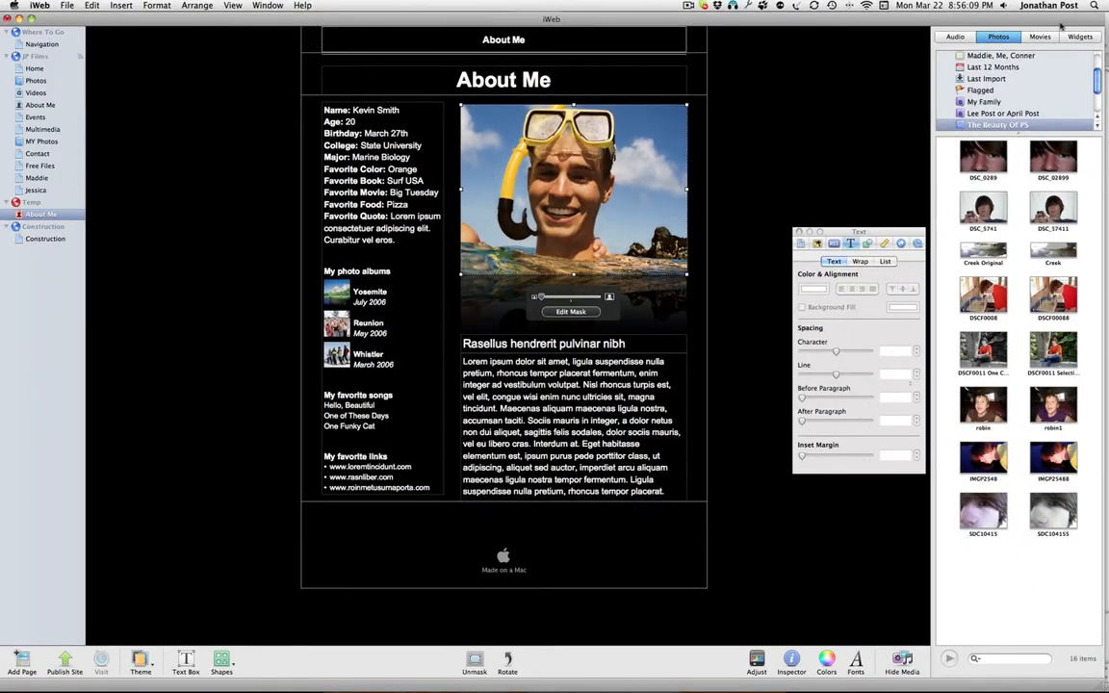
{"action": "left_click", "coordinate": [902, 660]}
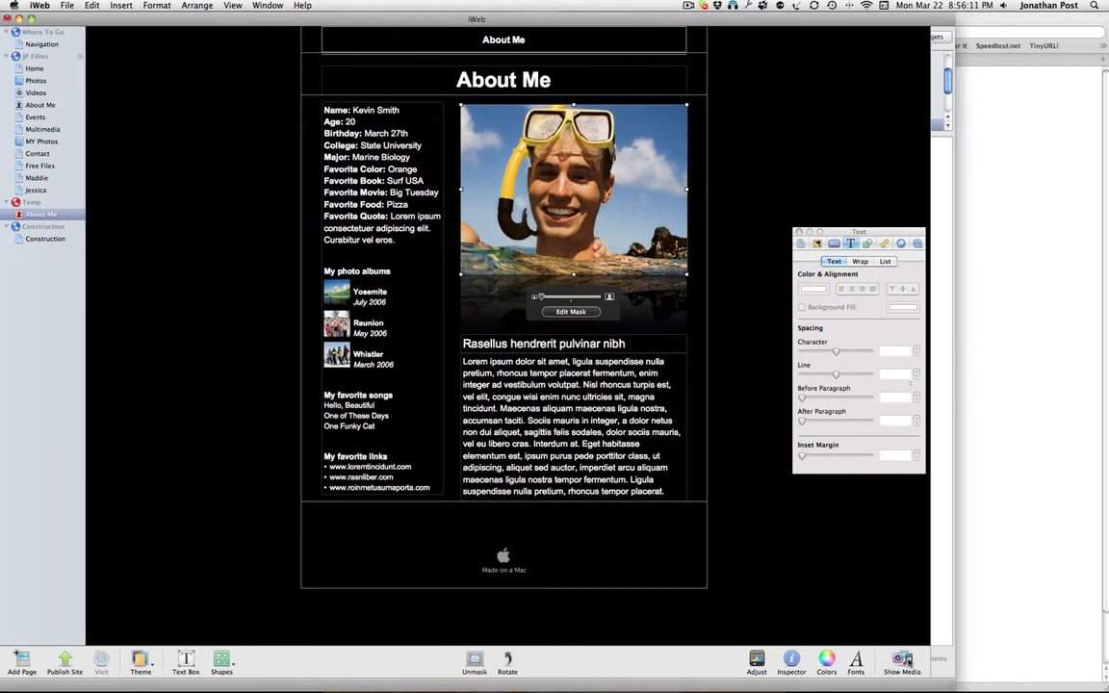
{"action": "left_click", "coordinate": [901, 660]}
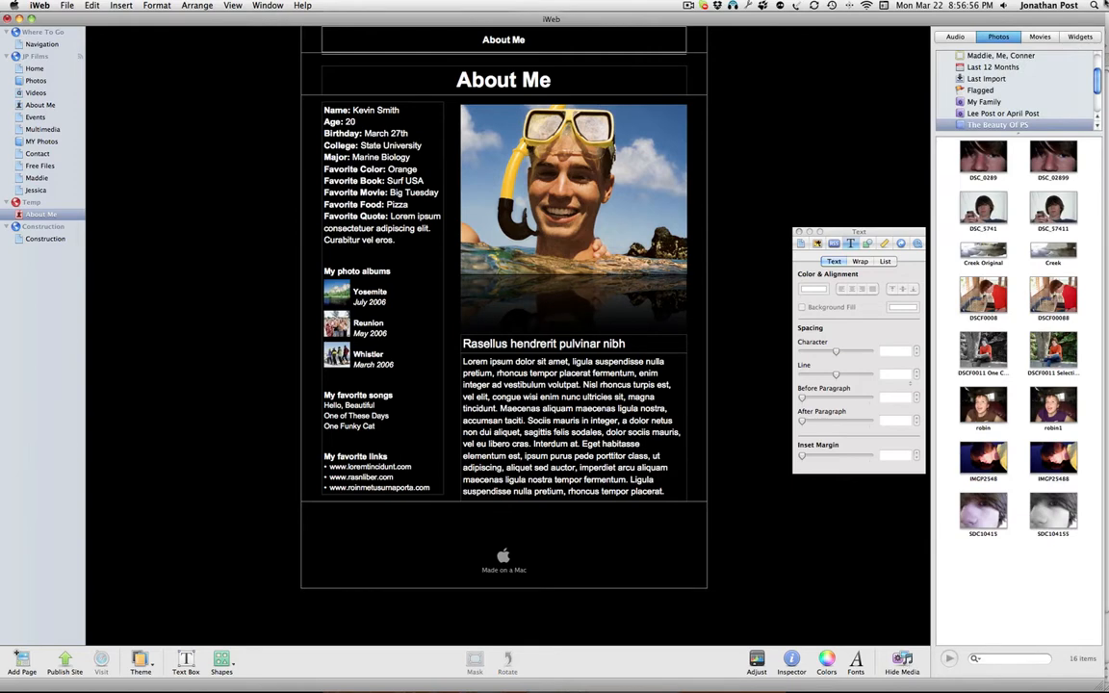
{"action": "scroll", "coordinate": [1007, 125], "scroll_direction": "down", "scroll_amount": 3}
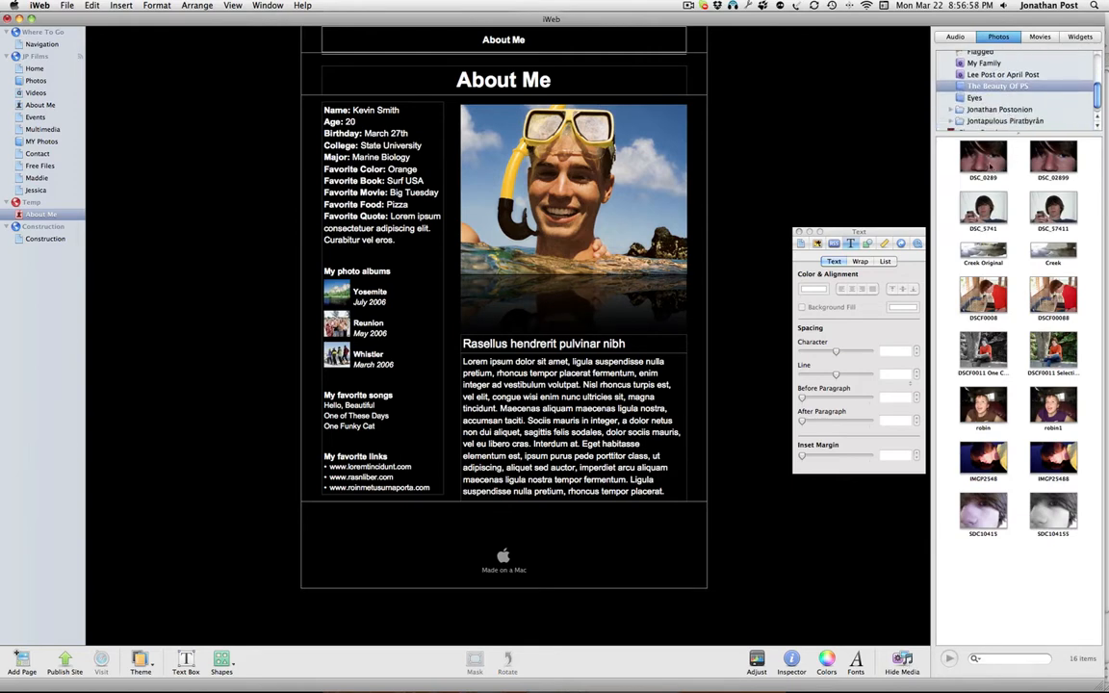
{"action": "left_click", "coordinate": [984, 212]}
{"action": "left_click_drag", "start_coordinate": [950, 216], "coordinate": [535, 192]}
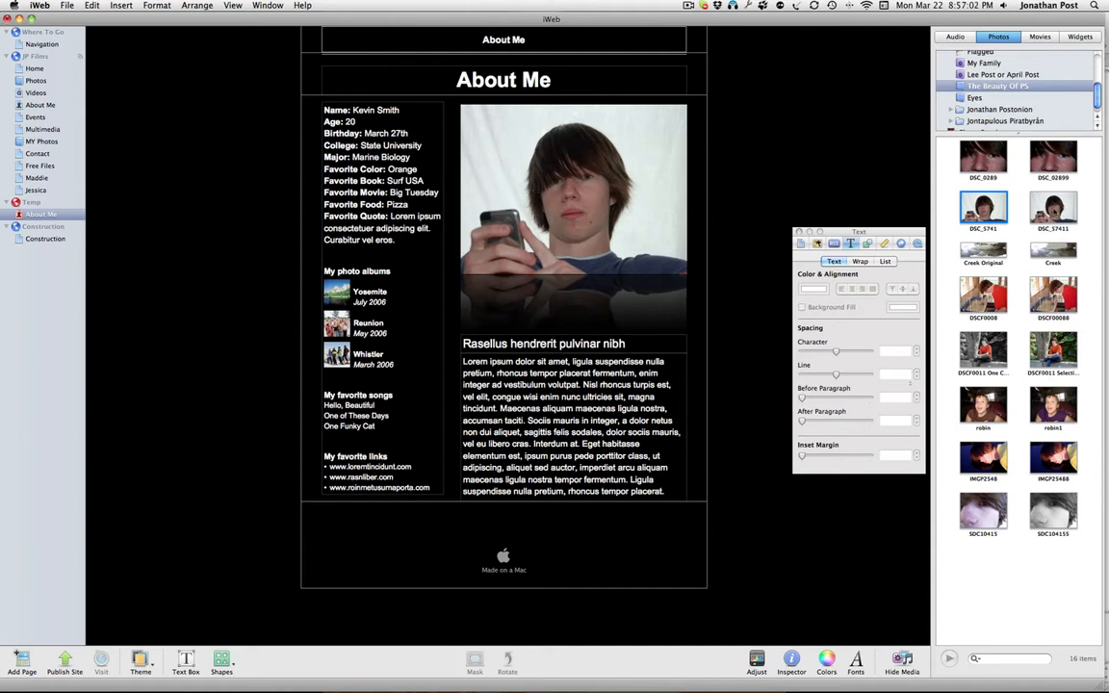
{"action": "left_click_drag", "start_coordinate": [948, 186], "coordinate": [603, 191]}
Step: Move the main photo slightly up and left, and enlarge it to reach the page's right border
{"action": "left_click", "coordinate": [631, 202]}
{"action": "left_click_drag", "start_coordinate": [653, 246], "coordinate": [636, 228]}
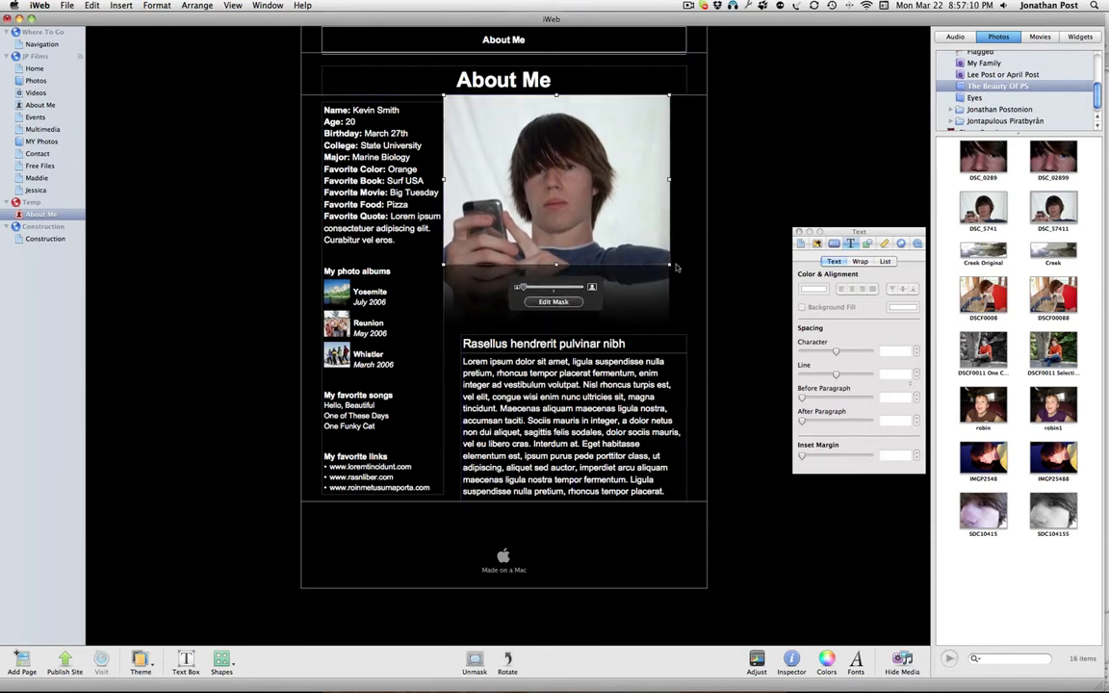
{"action": "left_click_drag", "start_coordinate": [671, 266], "coordinate": [707, 292]}
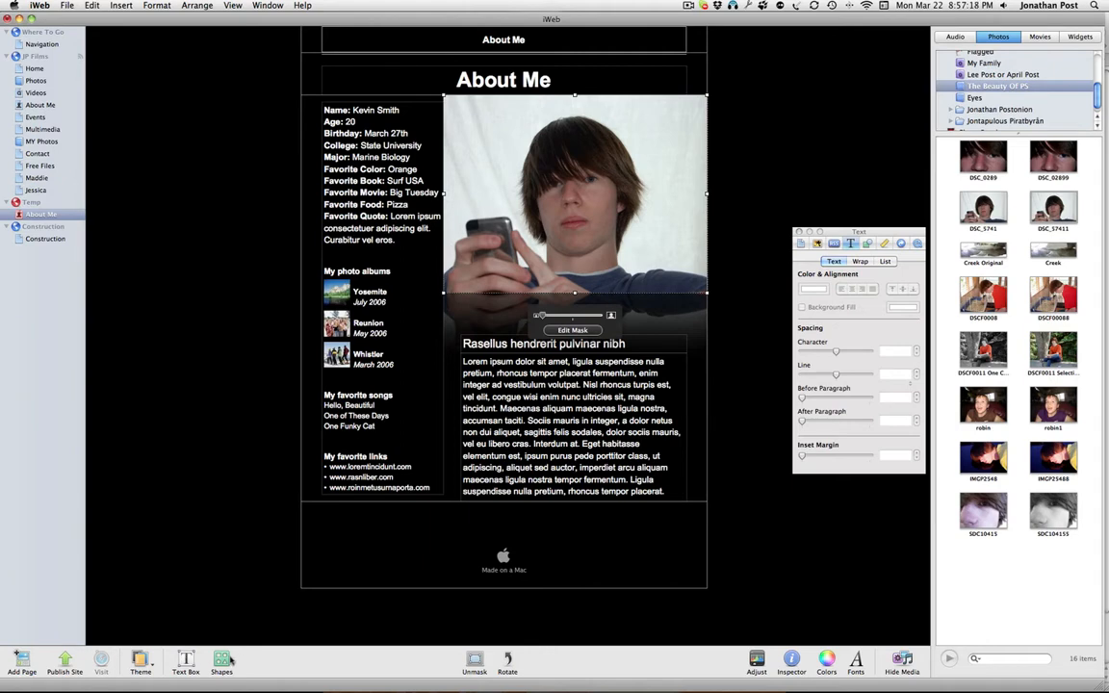
Step: Mask the main photo with the Star shape
{"action": "left_click", "coordinate": [162, 6]}
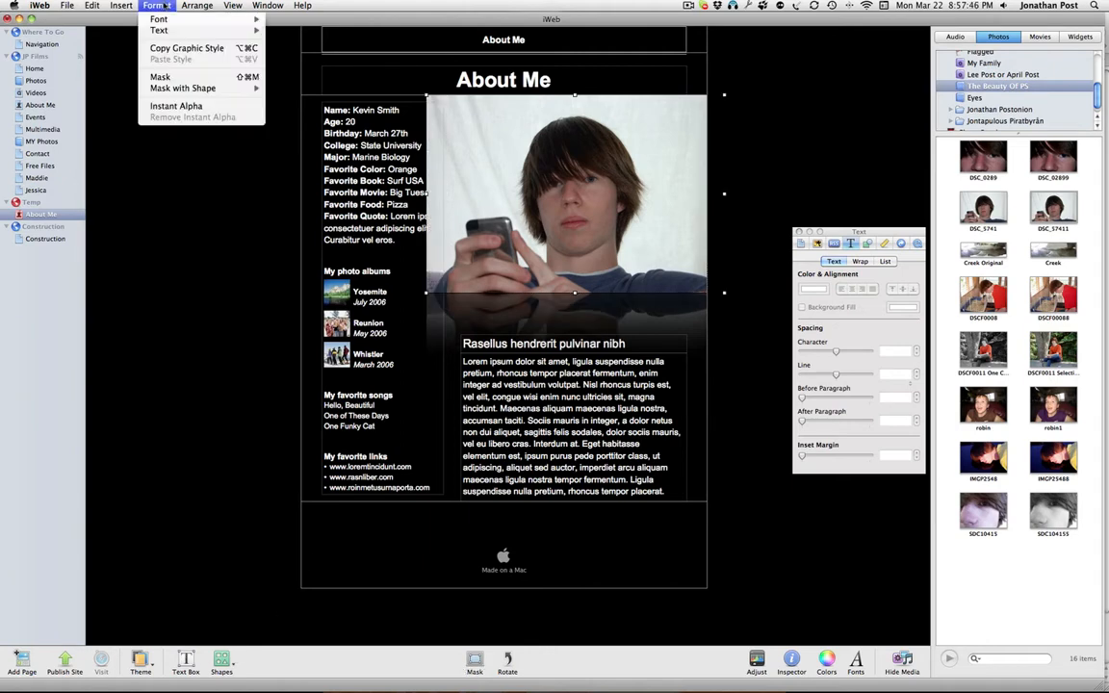
{"action": "mouse_move", "coordinate": [183, 88]}
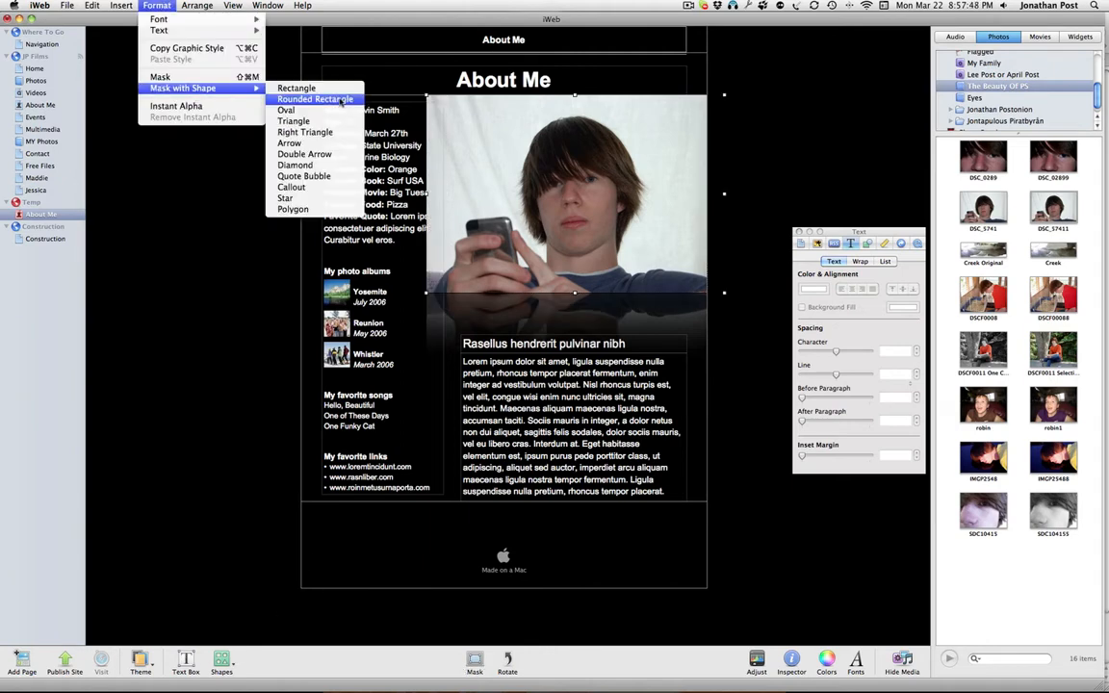
{"action": "left_click", "coordinate": [303, 197]}
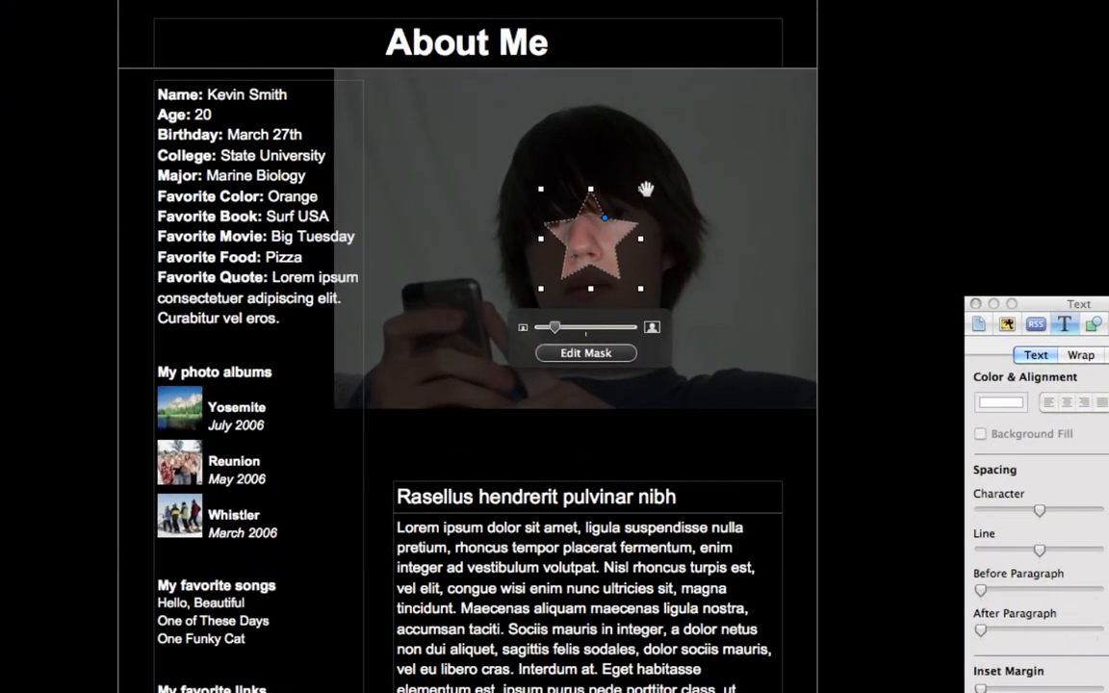
Step: Enlarge the star mask evenly around the face and apply it to the photo
{"action": "left_click_drag", "start_coordinate": [638, 189], "coordinate": [689, 204]}
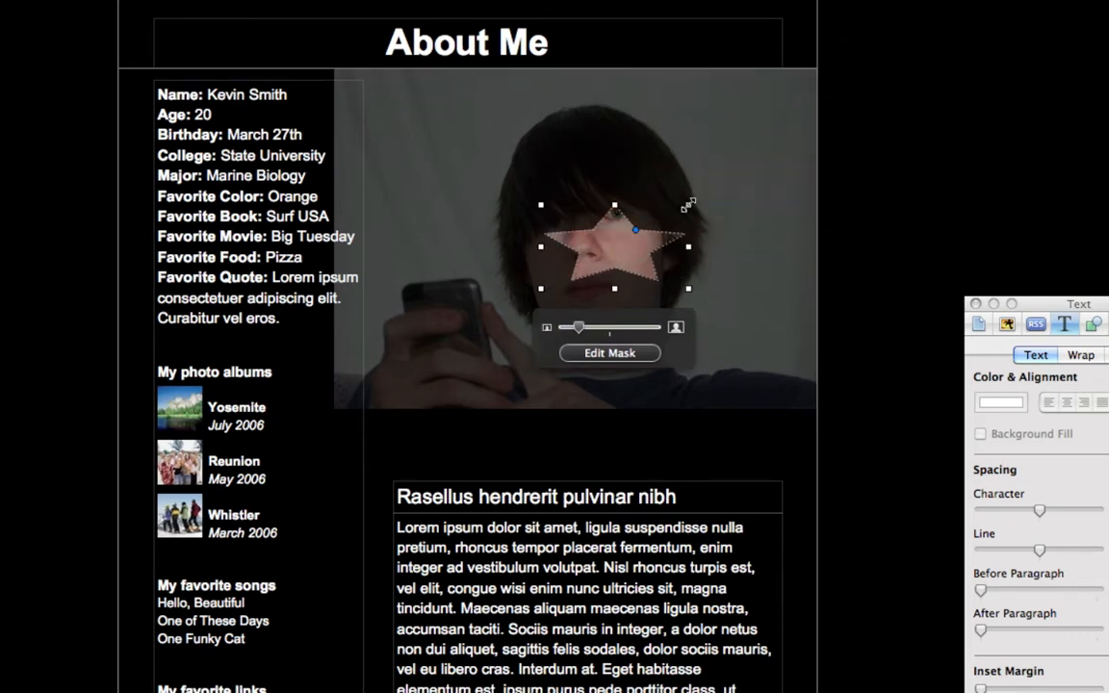
{"action": "key", "text": "super+z"}
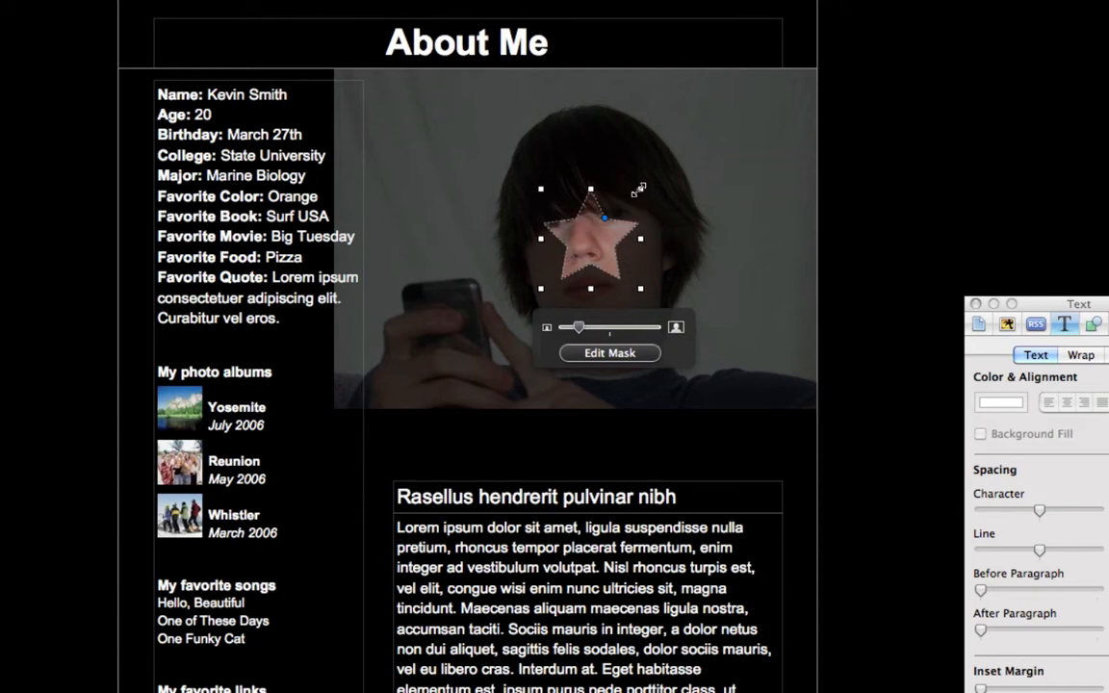
{"action": "left_click_drag", "start_coordinate": [639, 190], "coordinate": [797, 74]}
{"action": "left_click_drag", "start_coordinate": [621, 140], "coordinate": [528, 269]}
{"action": "left_click", "coordinate": [587, 435]}
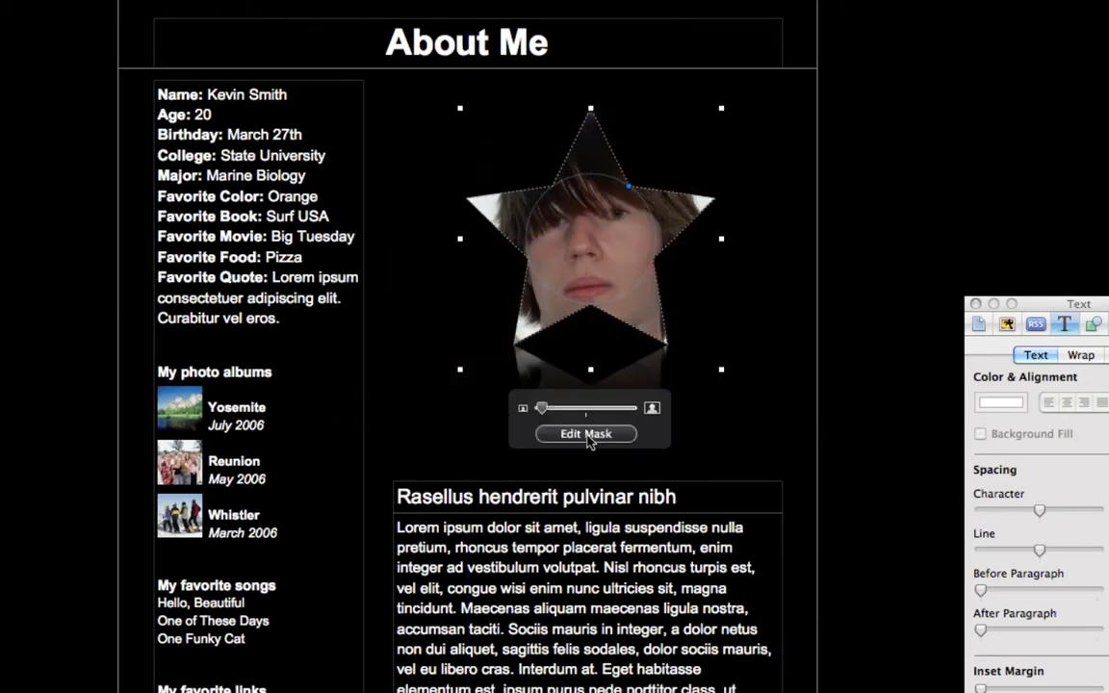
{"action": "left_click", "coordinate": [383, 264]}
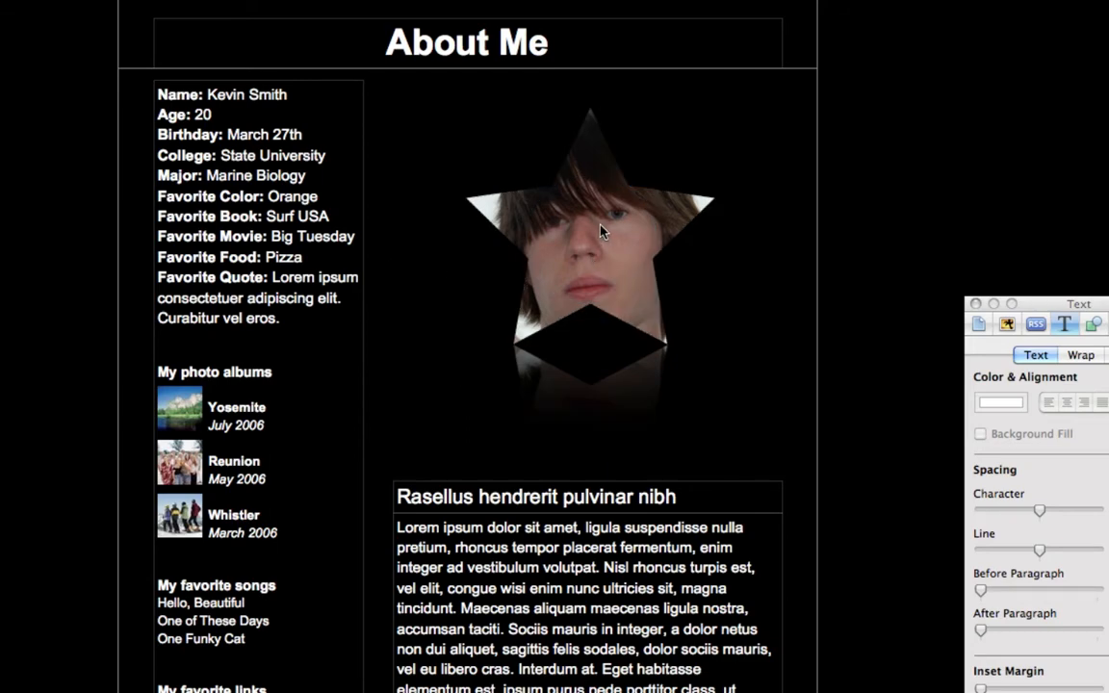
Step: Try toggling the star photo's reflection and shadow, restore both settings, and close the inspector
{"action": "left_click", "coordinate": [601, 231]}
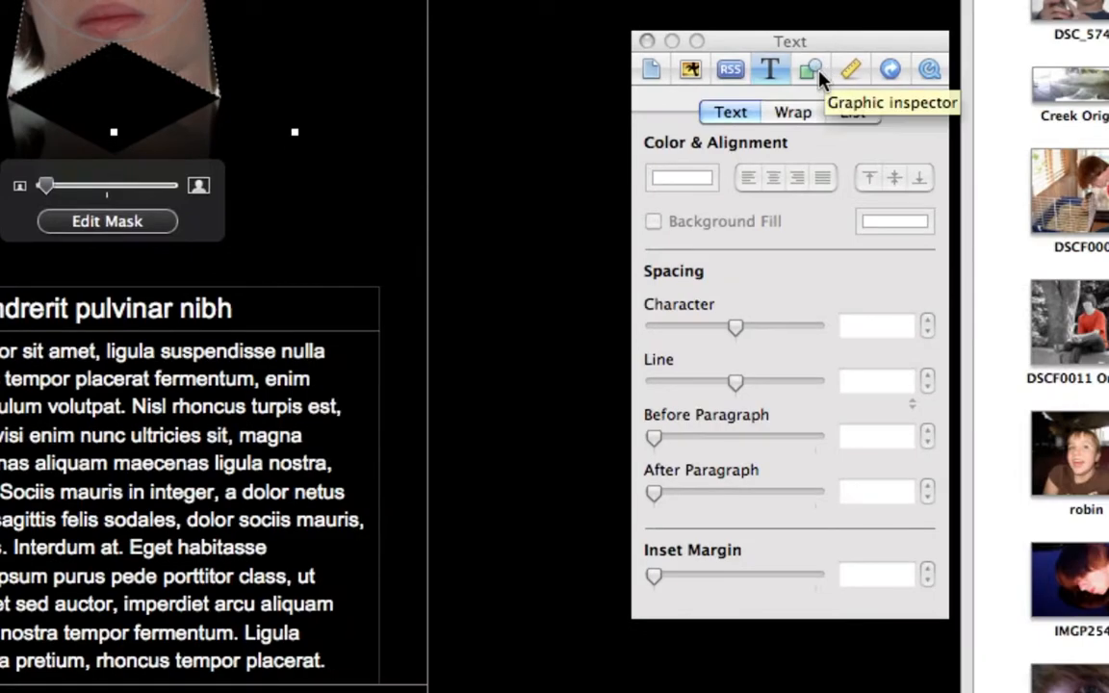
{"action": "left_click", "coordinate": [1093, 325]}
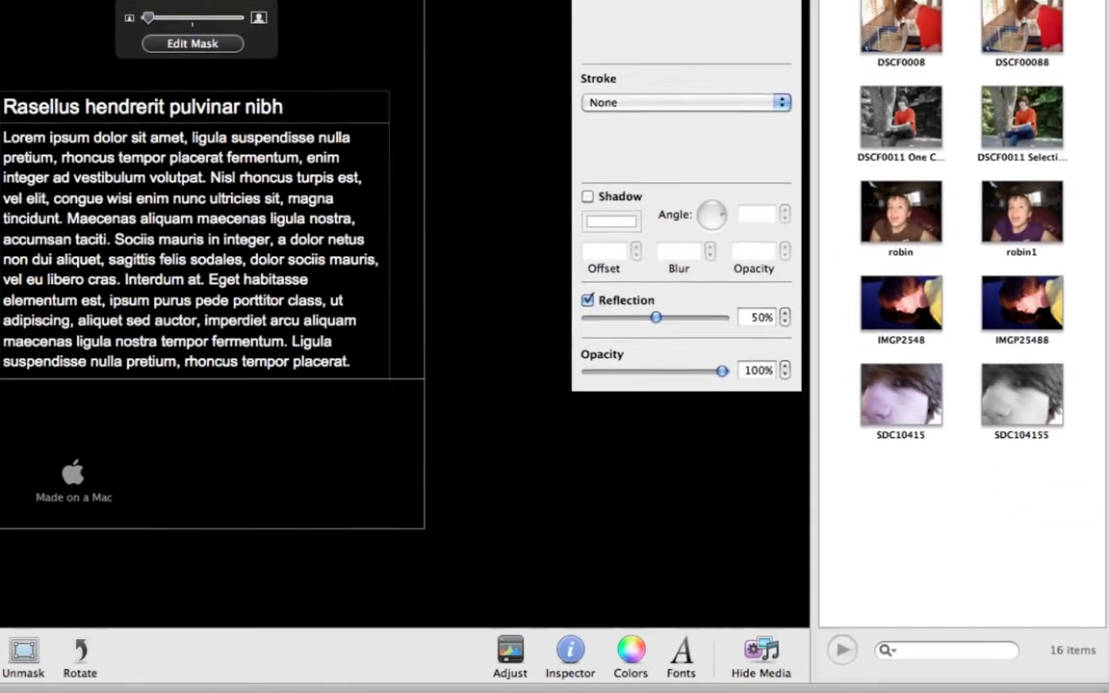
{"action": "left_click", "coordinate": [583, 2]}
{"action": "left_click", "coordinate": [570, 651]}
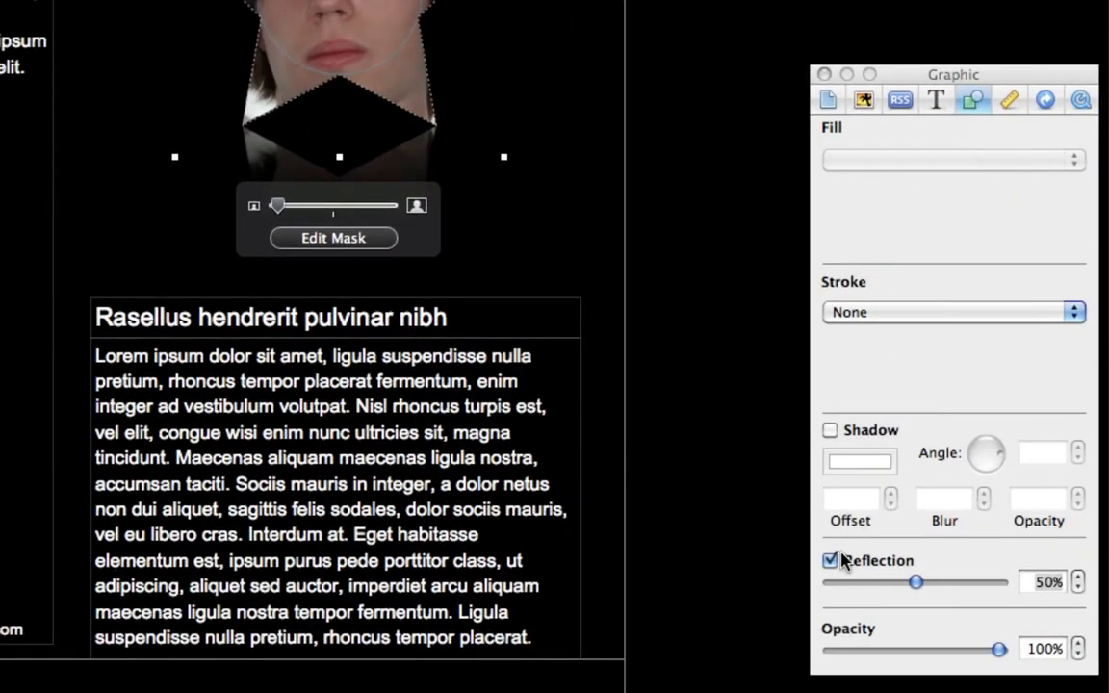
{"action": "left_click", "coordinate": [589, 288]}
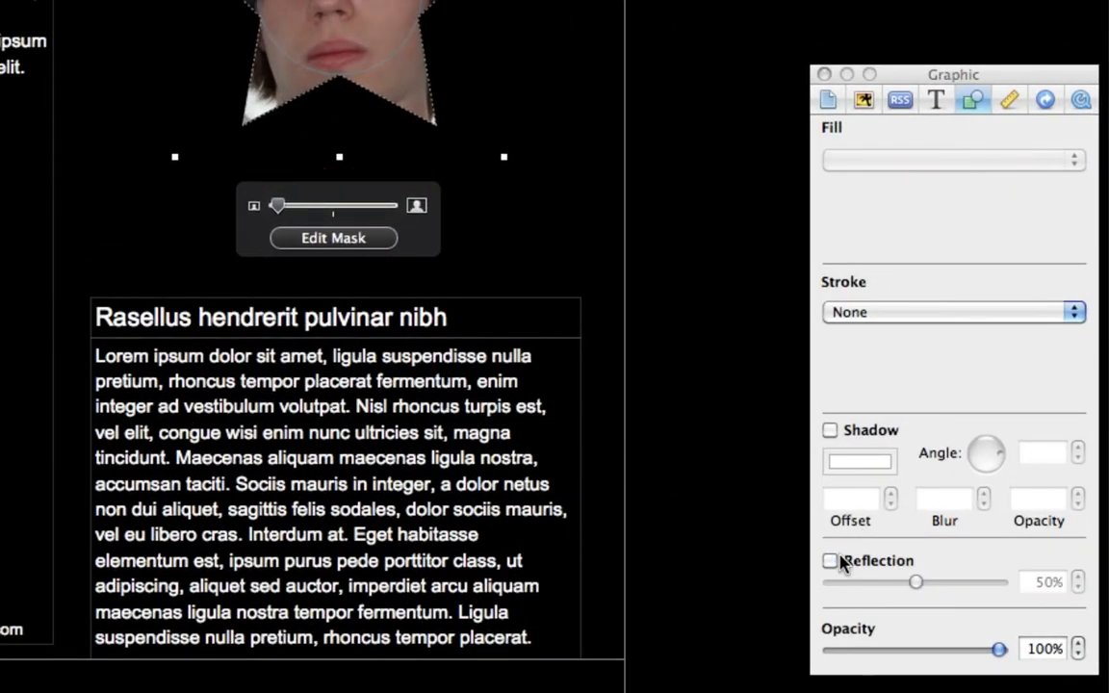
{"action": "left_click", "coordinate": [833, 561]}
{"action": "left_click", "coordinate": [833, 431]}
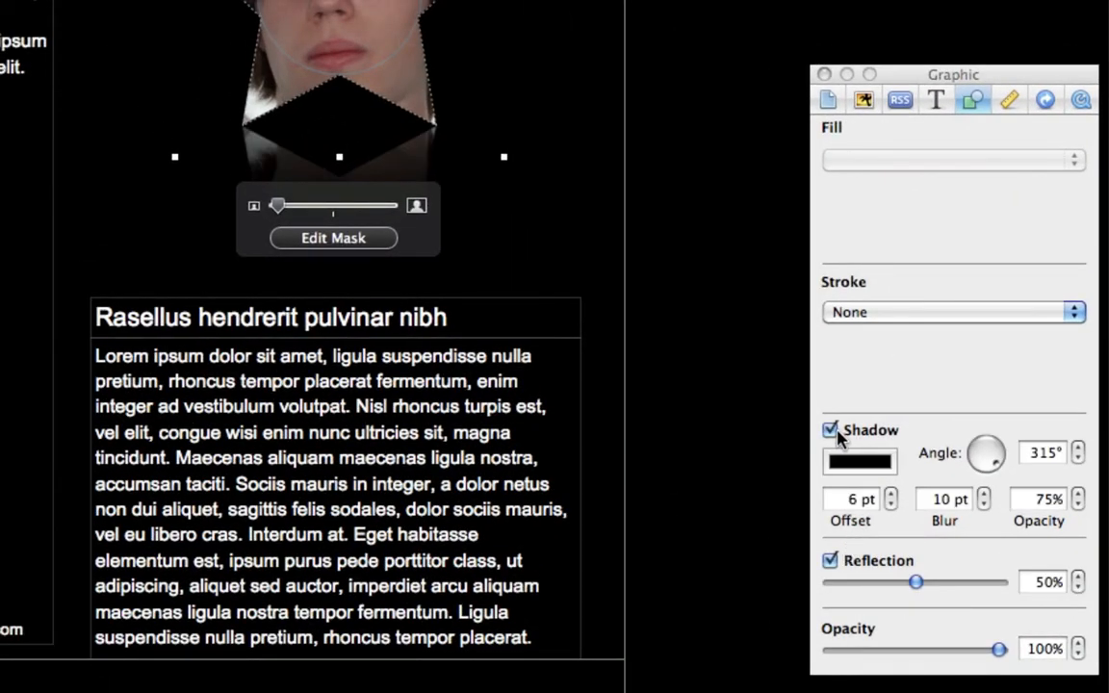
{"action": "left_click", "coordinate": [833, 432]}
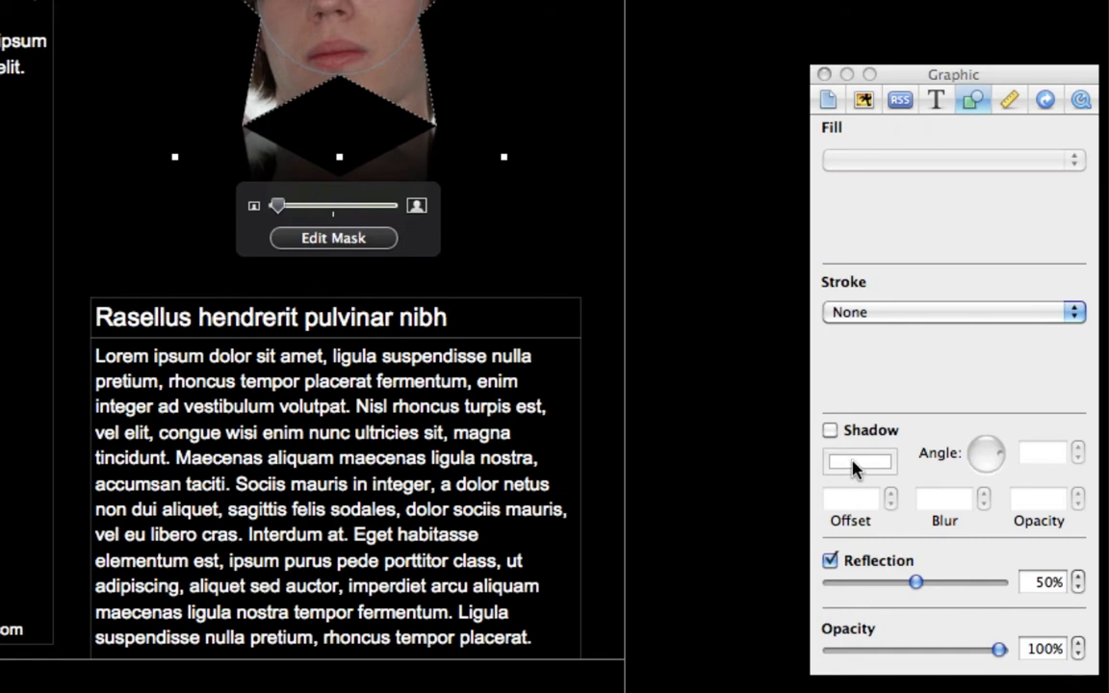
{"action": "left_click", "coordinate": [936, 100]}
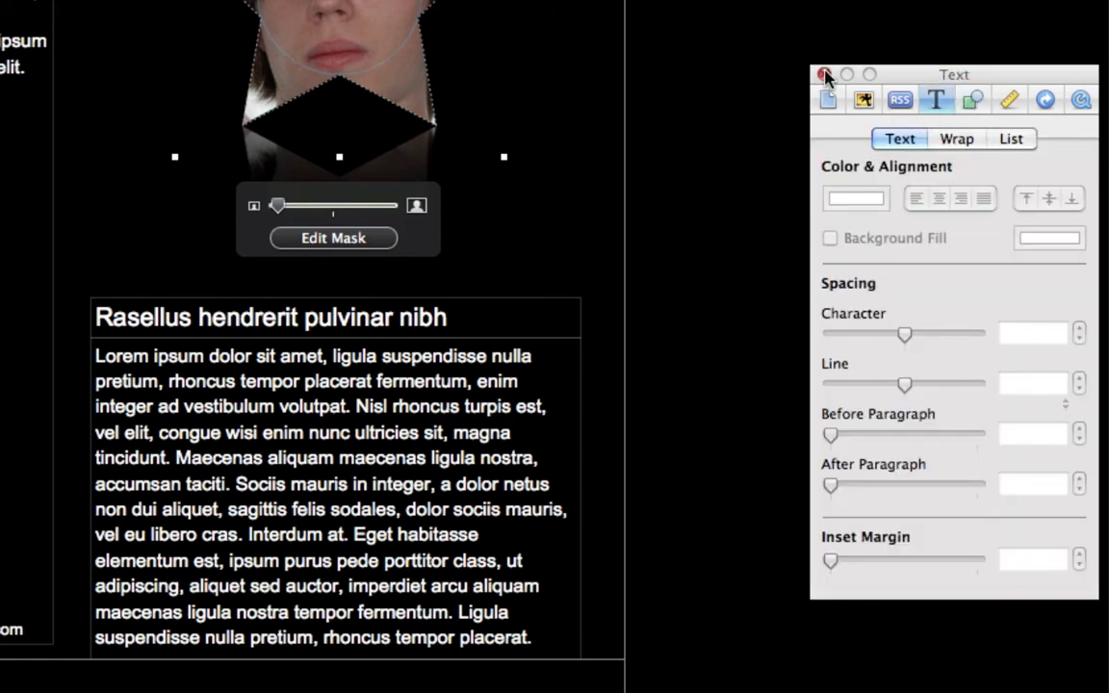
{"action": "left_click", "coordinate": [824, 76]}
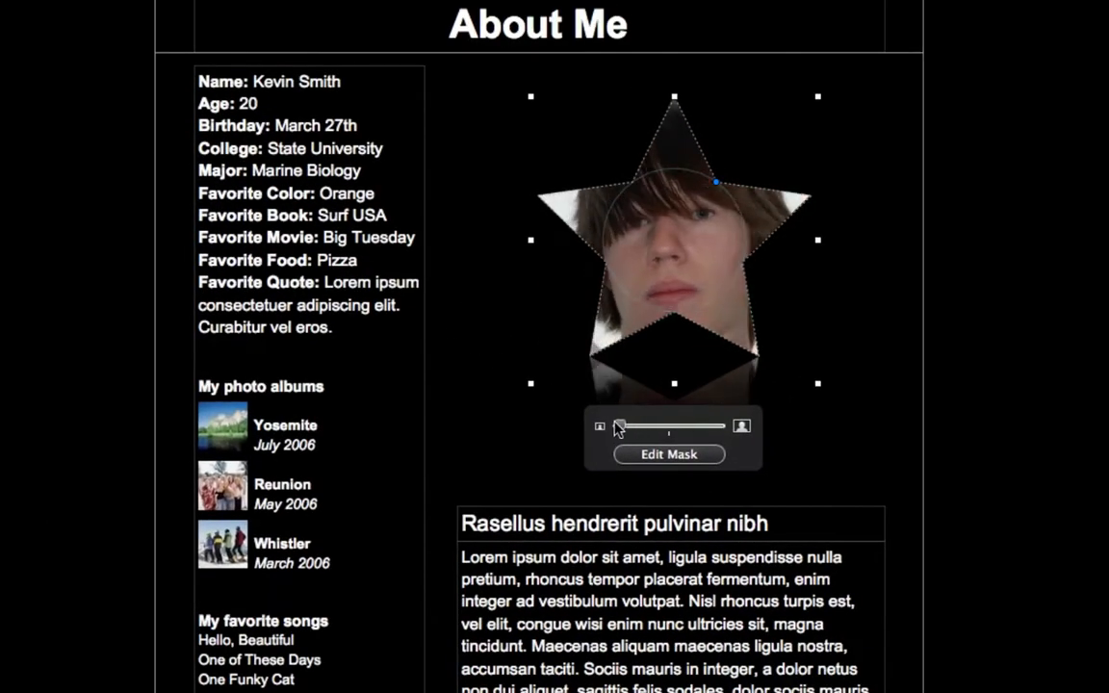
Step: Scale the picture down inside the star mask and widen the star to show more of the head
{"action": "mouse_move", "coordinate": [619, 429]}
{"action": "left_mouse_down"}
{"action": "mouse_move", "coordinate": [663, 429]}
{"action": "mouse_move", "coordinate": [612, 429]}
{"action": "left_mouse_up"}
{"action": "left_click", "coordinate": [650, 456]}
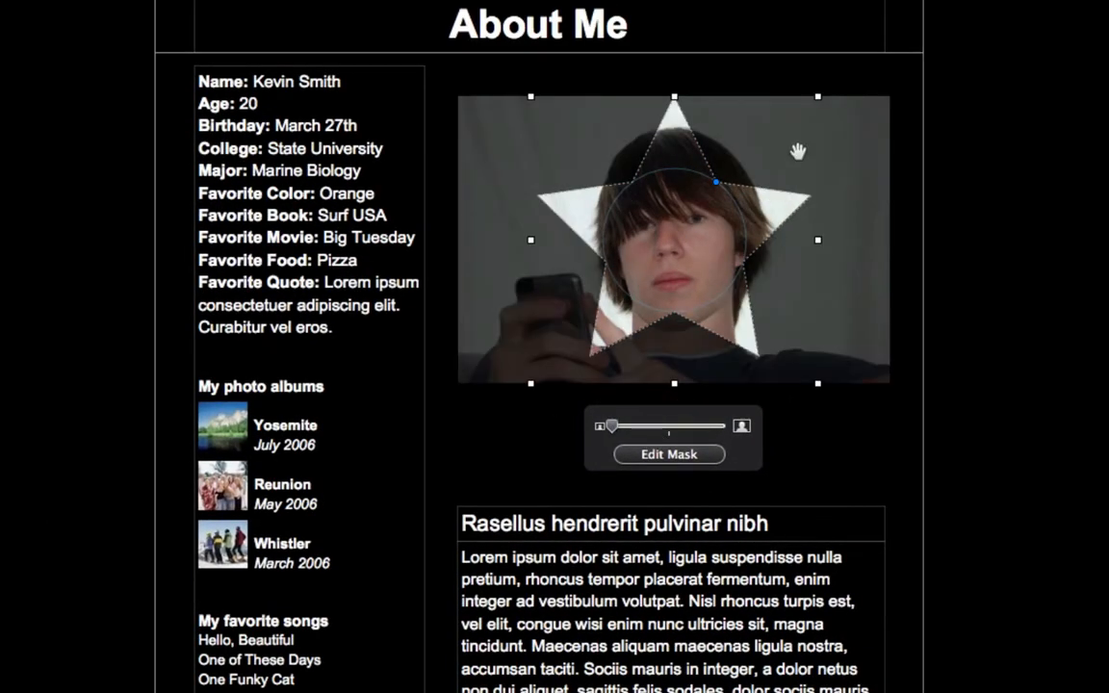
{"action": "left_click_drag", "start_coordinate": [818, 96], "coordinate": [858, 96]}
{"action": "left_click", "coordinate": [672, 453]}
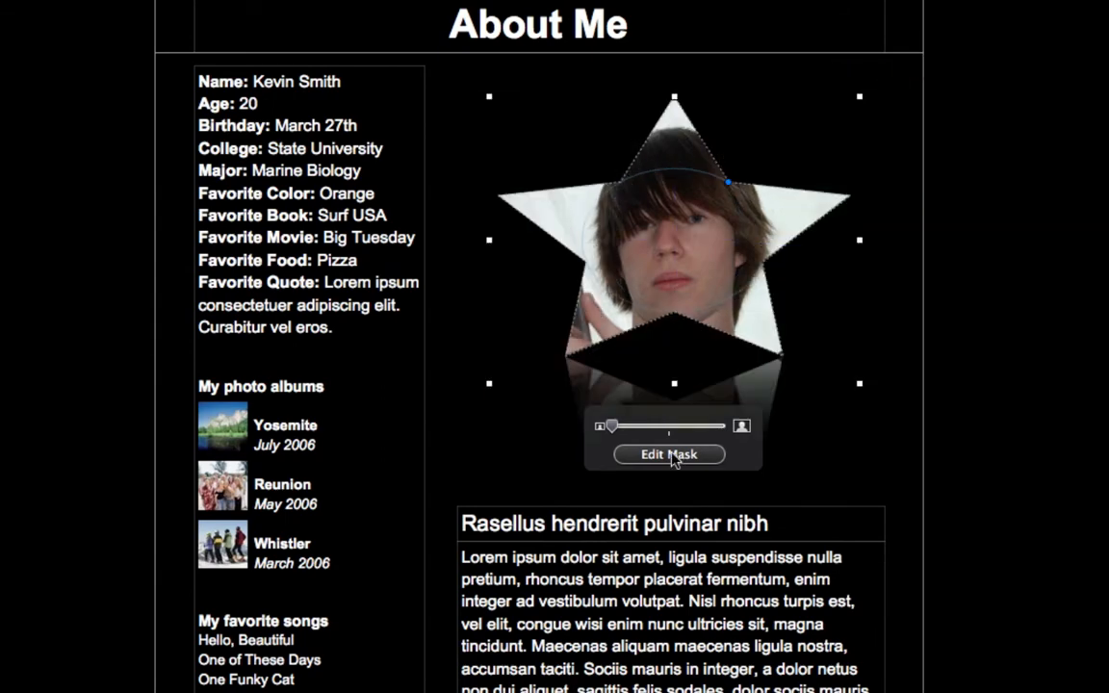
{"action": "left_click", "coordinate": [793, 444]}
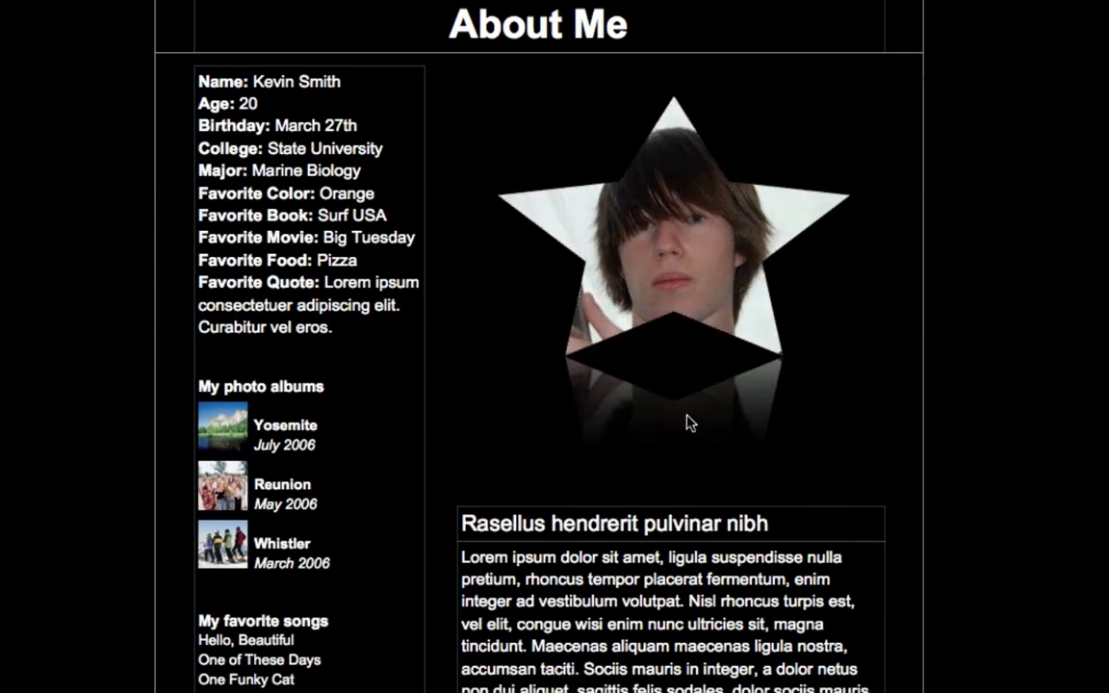
Step: Replace the sample name in the profile list with the site owner's first name
{"action": "double_click", "coordinate": [292, 83]}
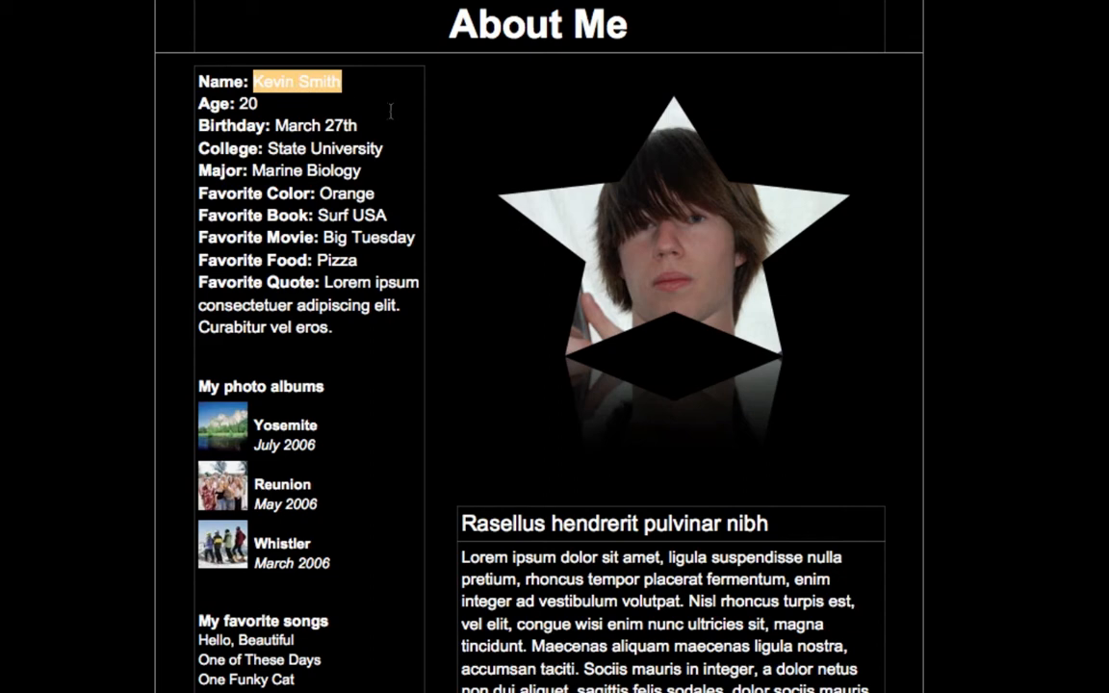
{"action": "type", "text": "Jonathan"}
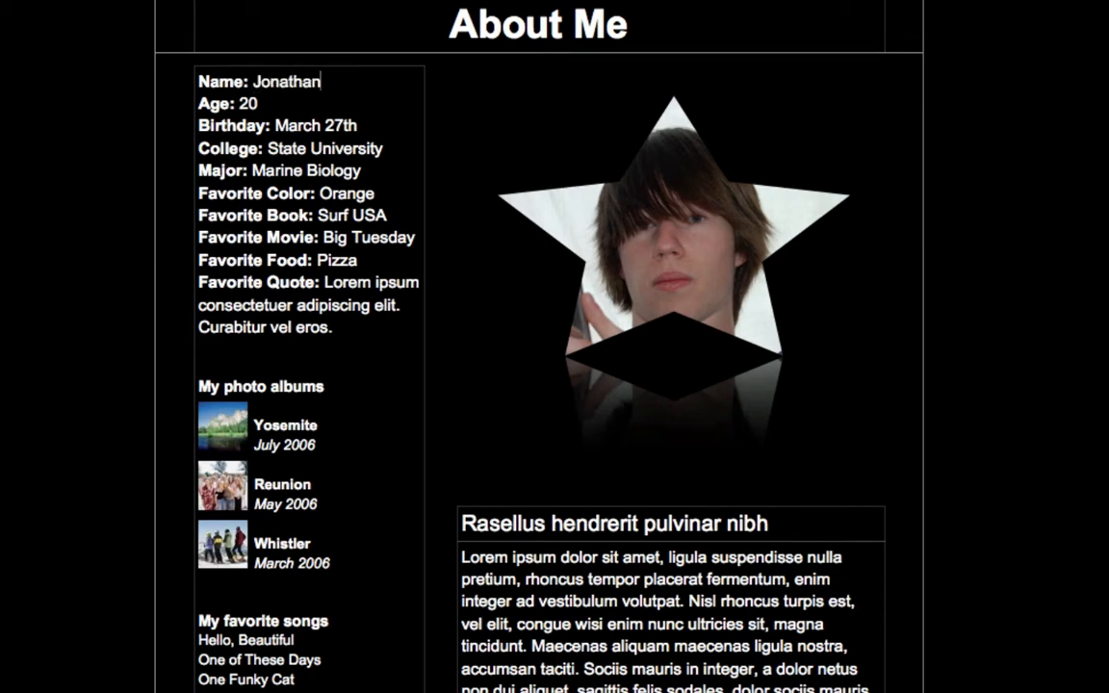
{"action": "left_click", "coordinate": [309, 126]}
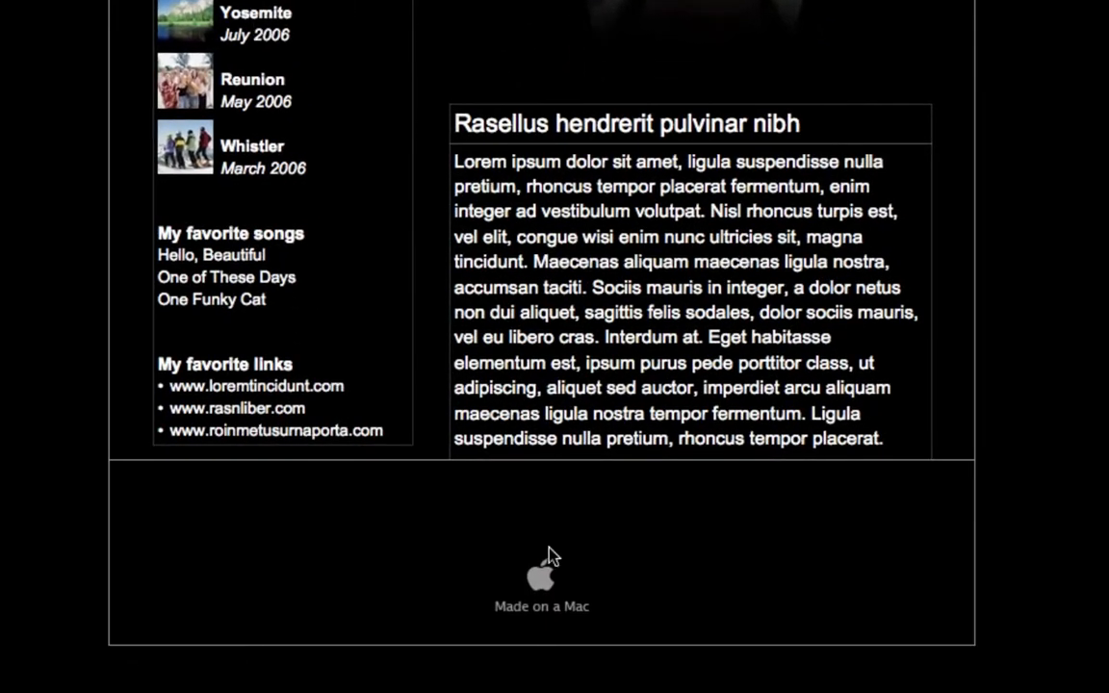
Step: Move the Made on a Mac logo slightly up within the page footer
{"action": "left_click_drag", "start_coordinate": [549, 577], "coordinate": [552, 544]}
{"action": "left_click", "coordinate": [673, 549]}
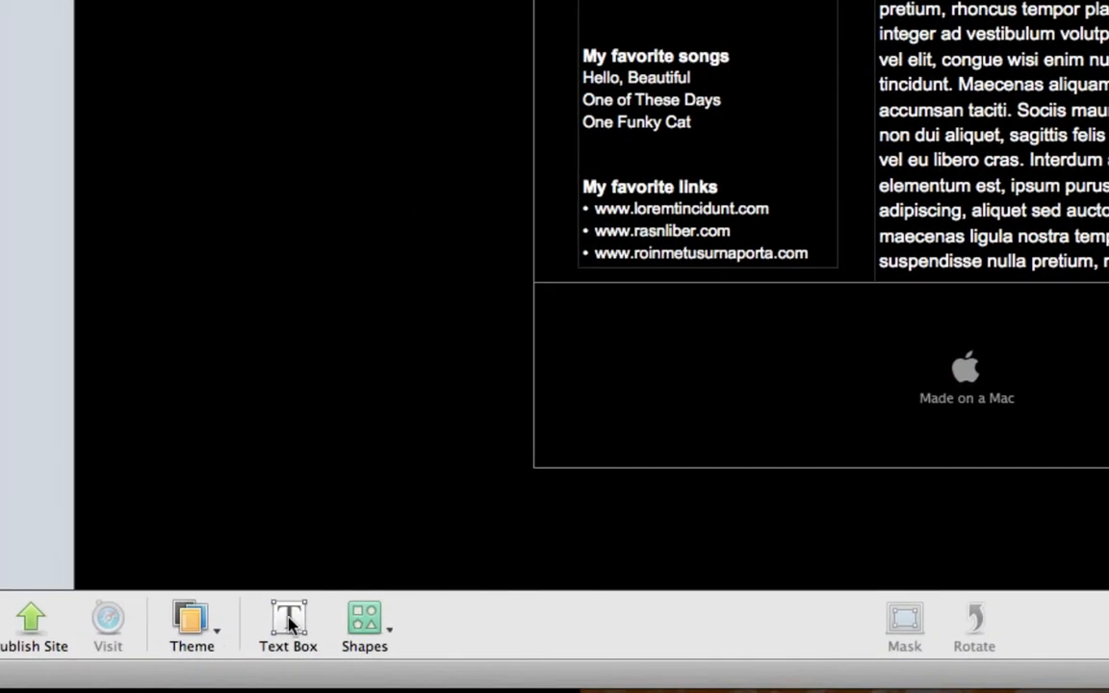
Step: Add a text box to the page reading "Copyright® 2010 JP Films"
{"action": "left_click", "coordinate": [290, 617]}
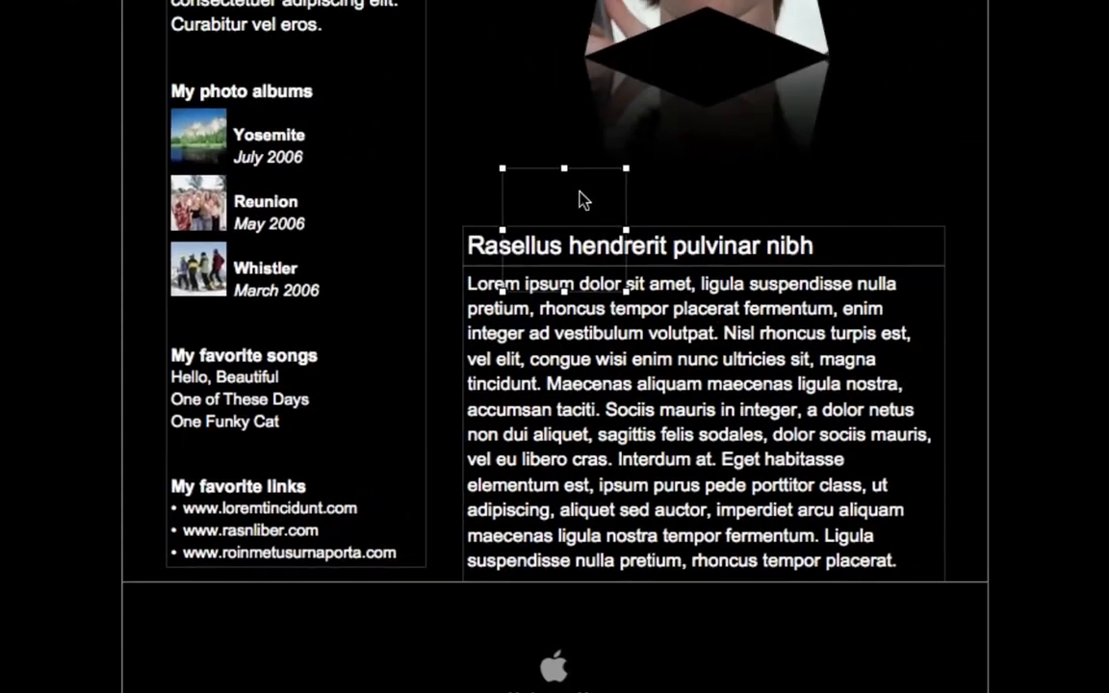
{"action": "double_click", "coordinate": [583, 199]}
{"action": "type", "text": "Cop"}
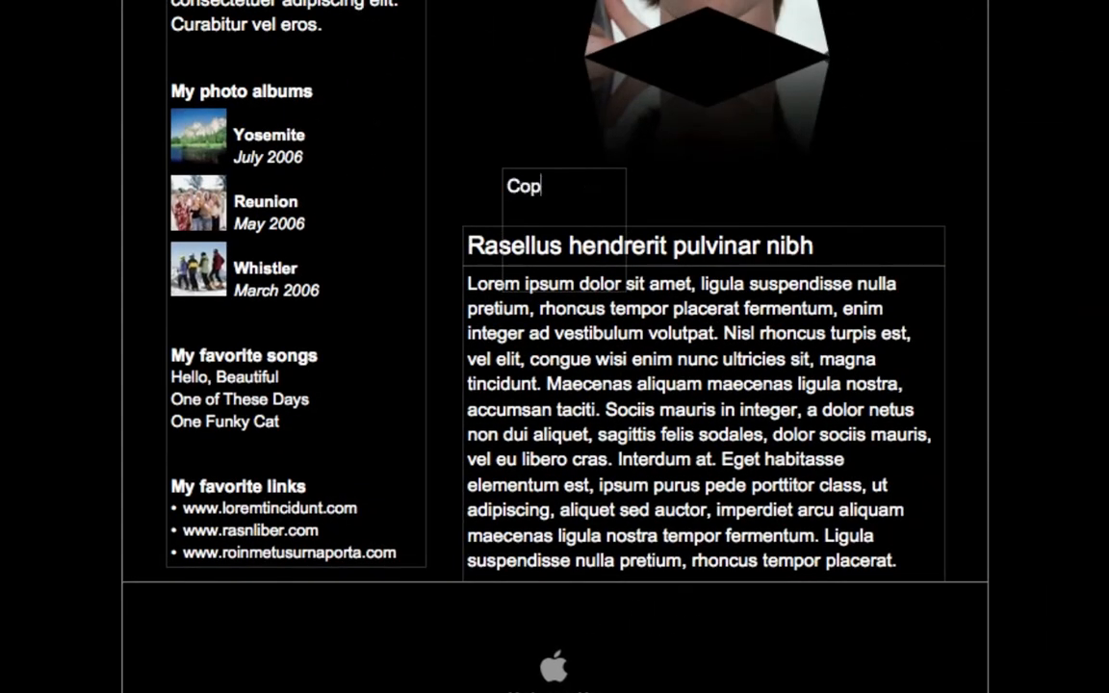
{"action": "type", "text": "yright ‰"}
{"action": "key", "text": "BackSpace"}
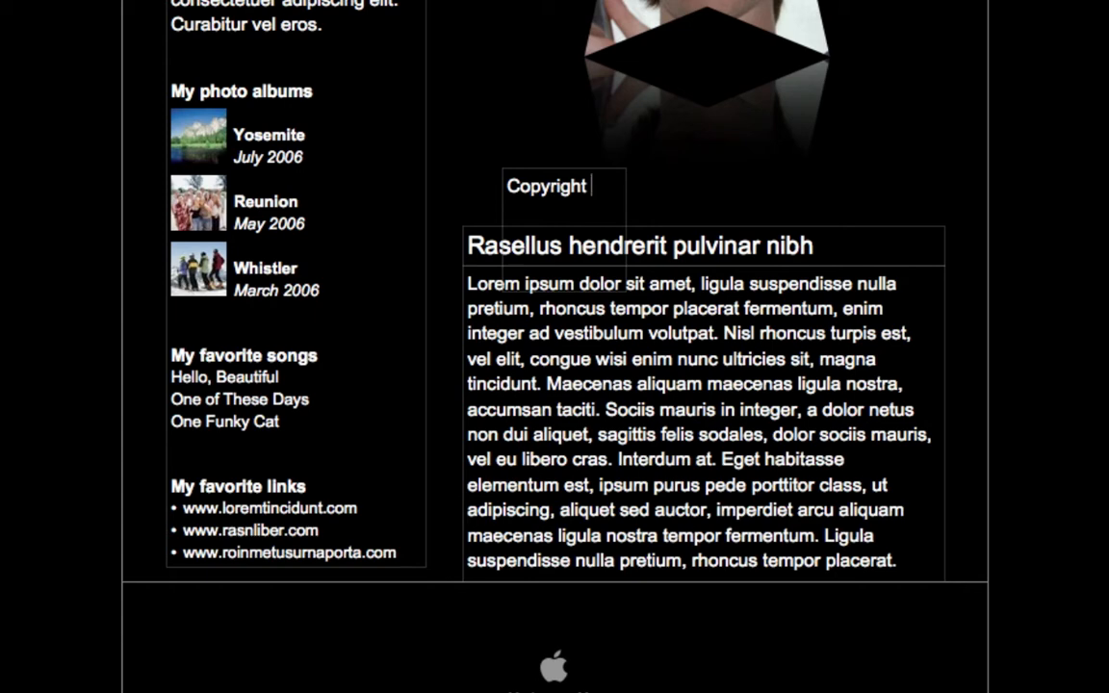
{"action": "type", "text": "®"}
{"action": "key", "text": "Left"}
{"action": "key", "text": "BackSpace"}
{"action": "key", "text": "Right"}
{"action": "type", "text": "2010"}
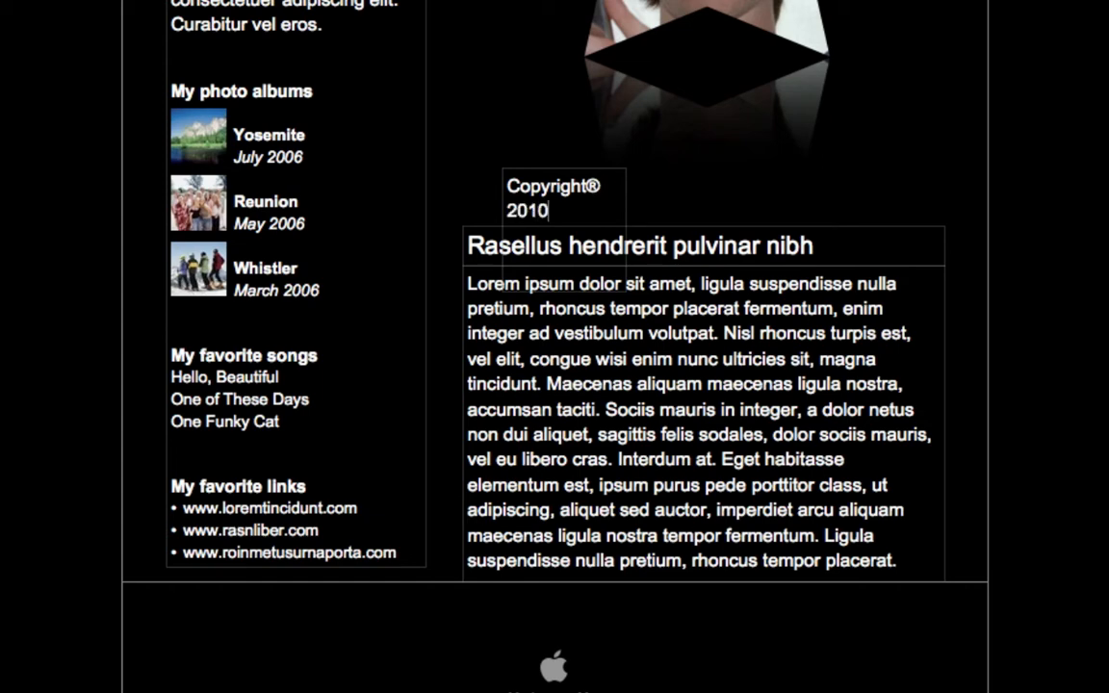
{"action": "type", "text": " JP Films"}
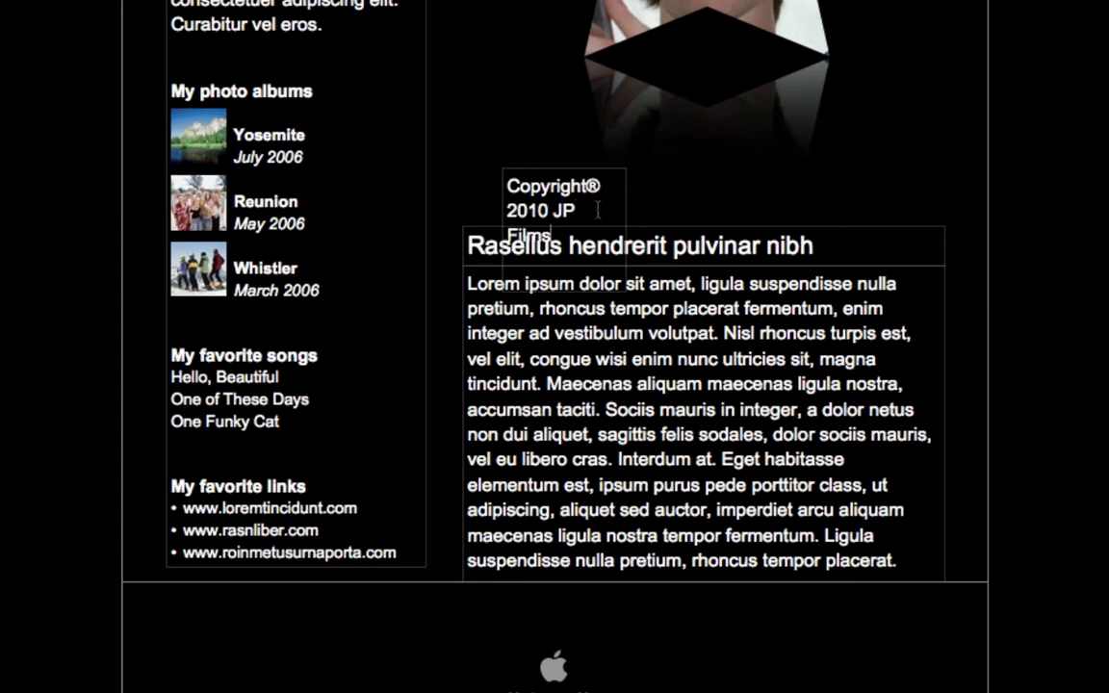
{"action": "left_click", "coordinate": [695, 178]}
{"action": "left_click", "coordinate": [588, 191]}
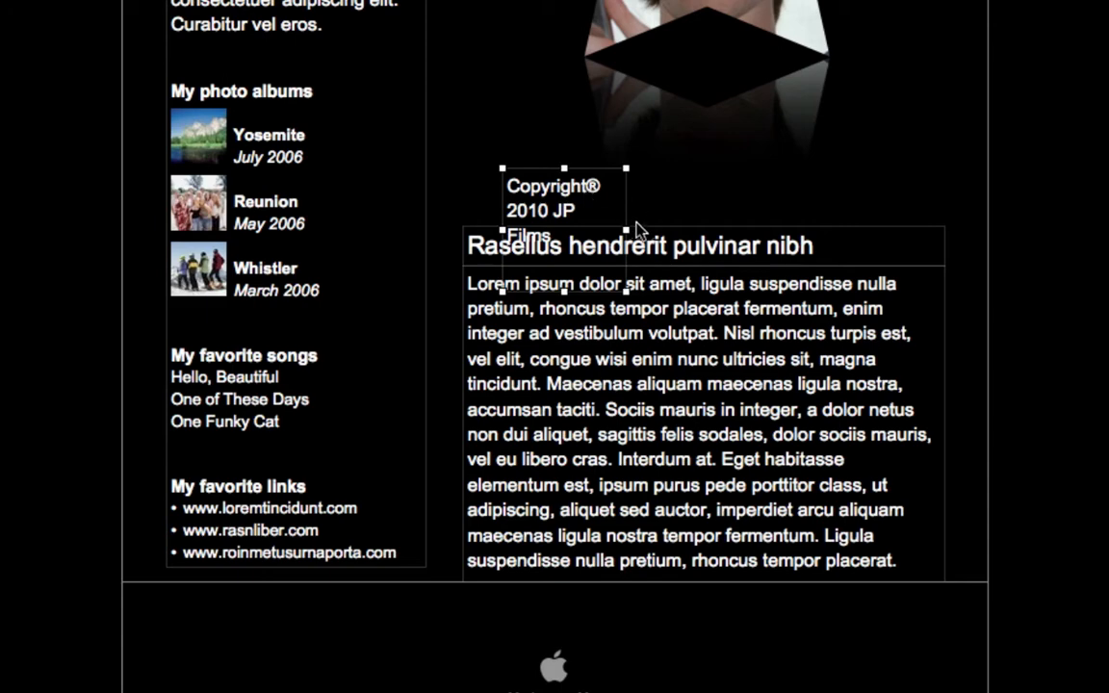
Step: Resize the "Copyright® 2010 JP Films" text box to fit one line and centre it in the footer below the Made on a Mac logo
{"action": "left_click_drag", "start_coordinate": [627, 230], "coordinate": [729, 232]}
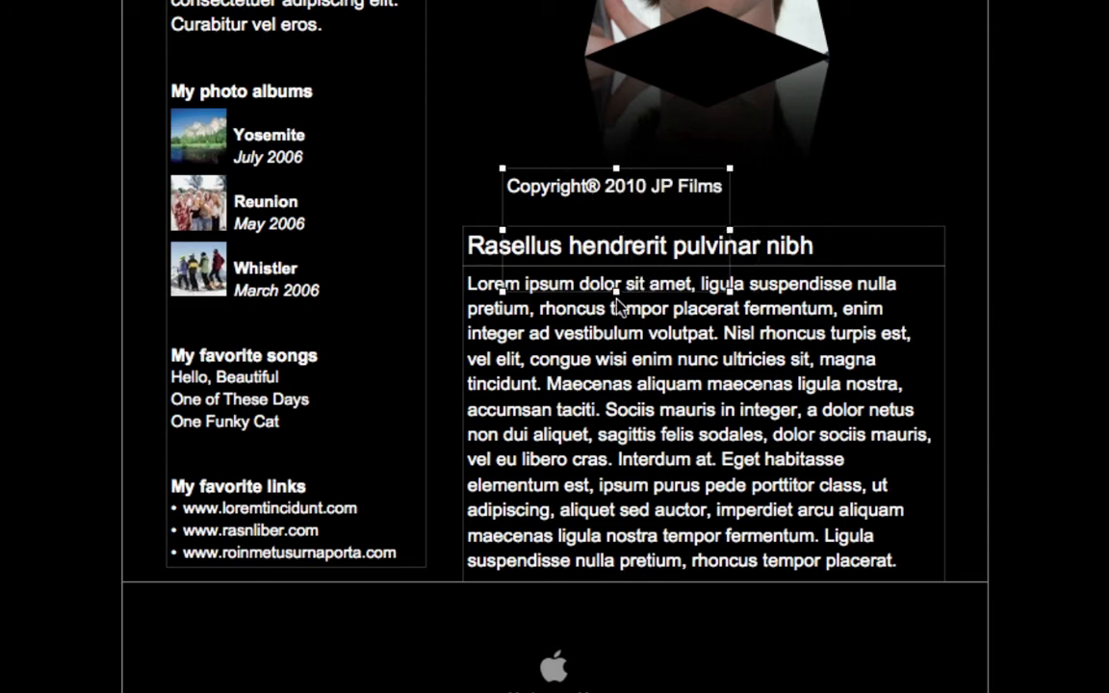
{"action": "left_click_drag", "start_coordinate": [617, 292], "coordinate": [501, 688]}
{"action": "left_click_drag", "start_coordinate": [526, 501], "coordinate": [805, 576]}
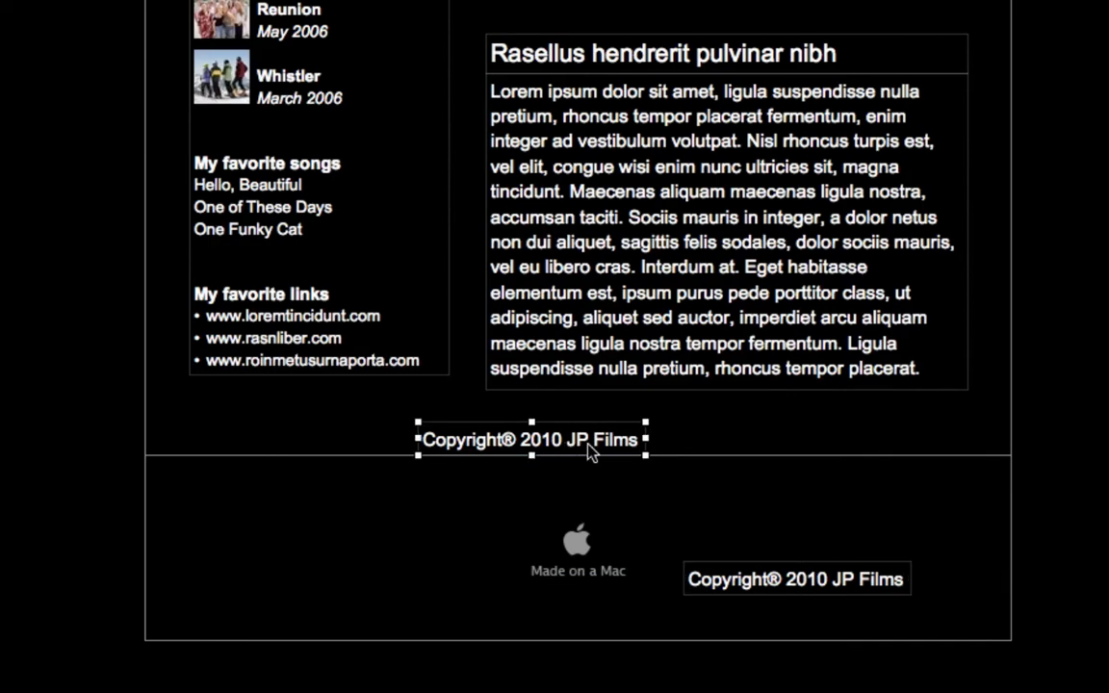
{"action": "left_click_drag", "start_coordinate": [809, 527], "coordinate": [589, 568]}
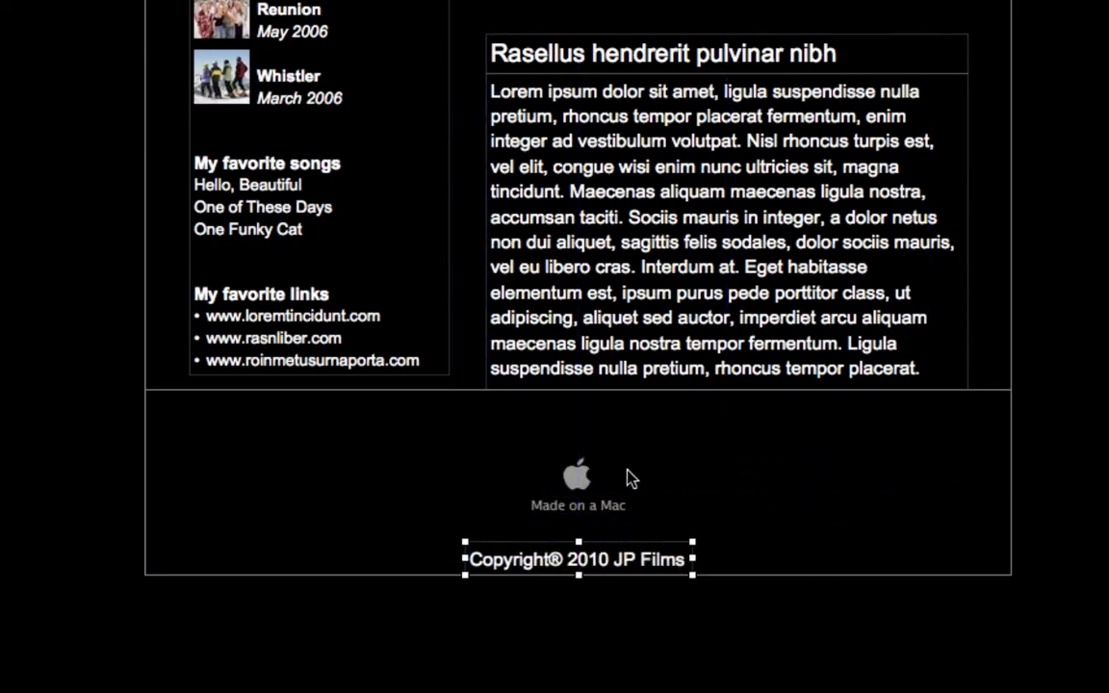
Step: Move the Made on a Mac logo down to just above the copyright text and shift both up to the footer's upper edge
{"action": "left_click", "coordinate": [594, 507]}
{"action": "left_click", "coordinate": [587, 490]}
{"action": "left_click_drag", "start_coordinate": [581, 482], "coordinate": [583, 511]}
{"action": "left_click_drag", "start_coordinate": [679, 491], "coordinate": [577, 571]}
{"action": "left_click_drag", "start_coordinate": [589, 508], "coordinate": [592, 434]}
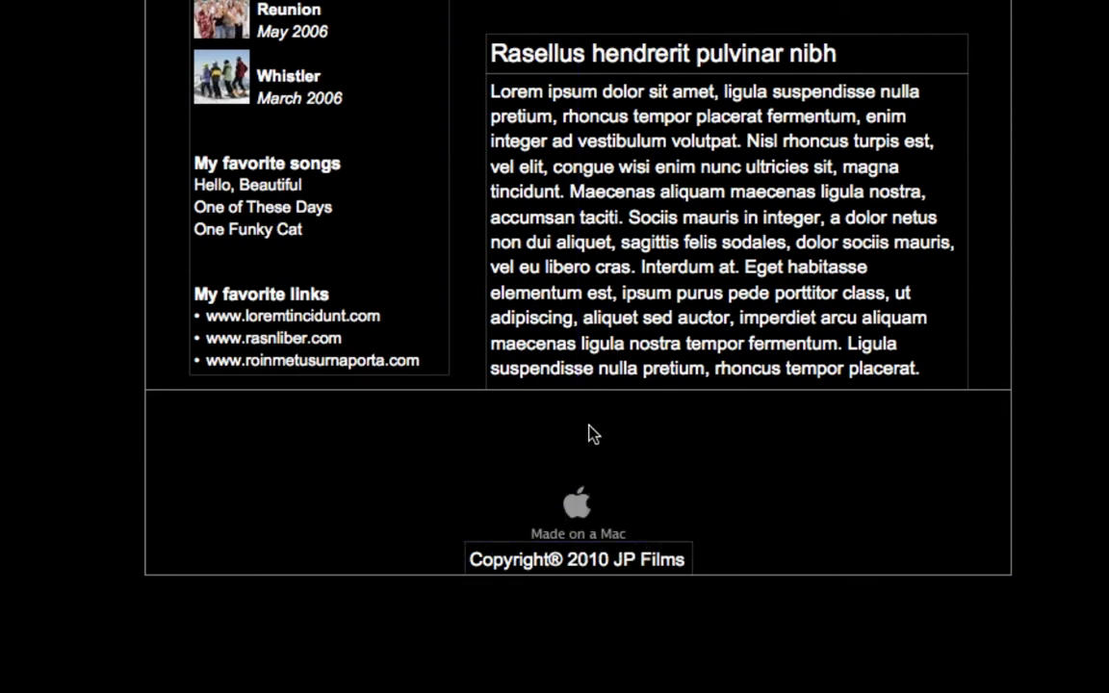
{"action": "left_click_drag", "start_coordinate": [629, 500], "coordinate": [584, 425]}
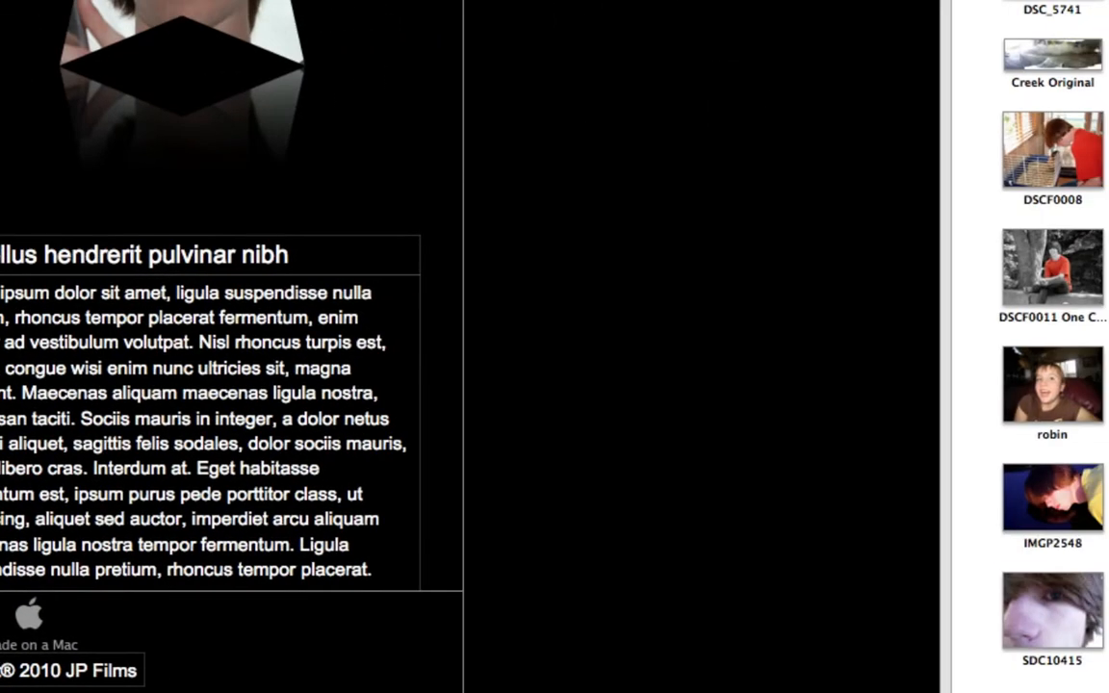
Step: Set the page layout's footer height to 50 px and fine-tune it to about 63 px
{"action": "key", "text": "alt+super+i"}
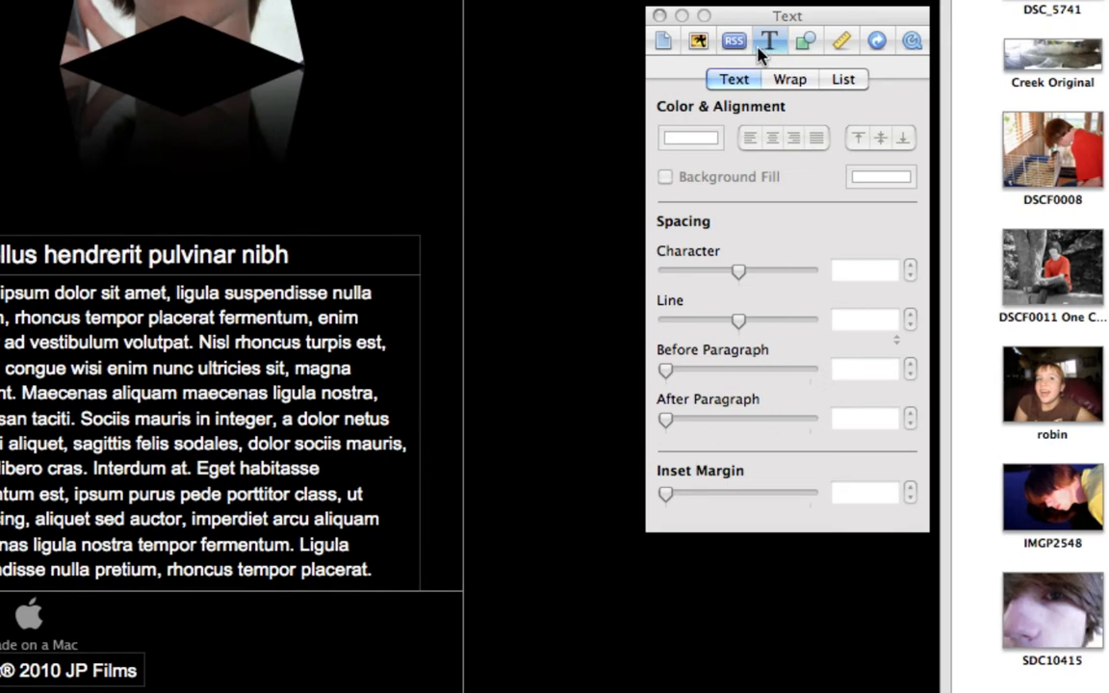
{"action": "left_click", "coordinate": [690, 44]}
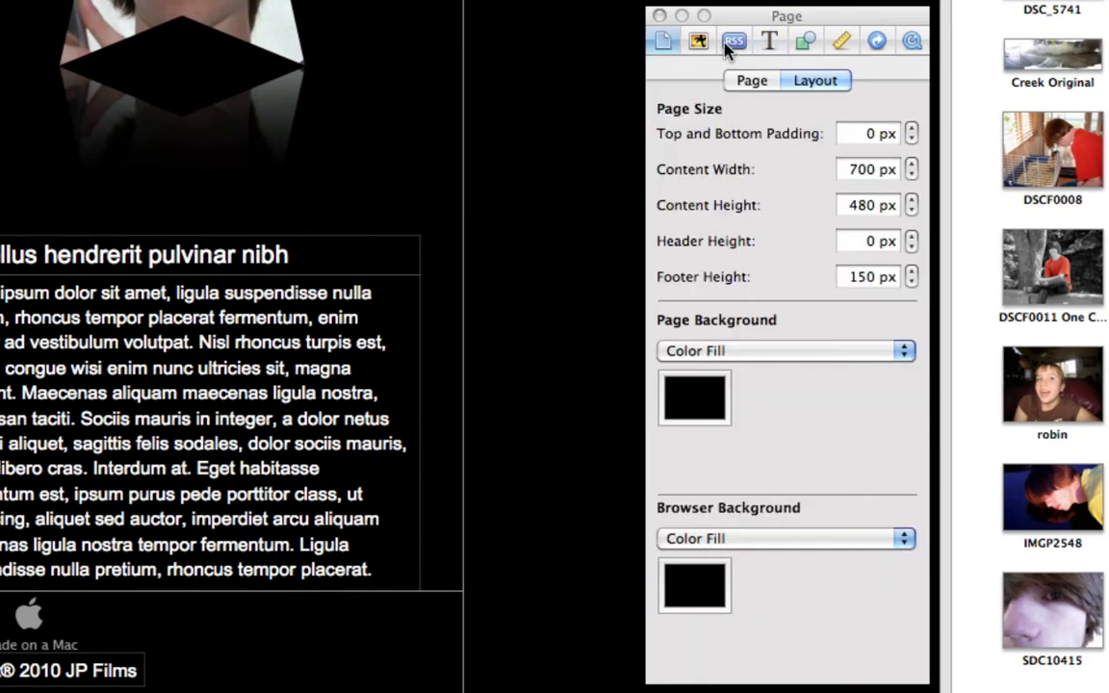
{"action": "left_click", "coordinate": [911, 270]}
{"action": "left_click", "coordinate": [911, 283]}
{"action": "left_click", "coordinate": [911, 283]}
{"action": "double_click", "coordinate": [861, 277]}
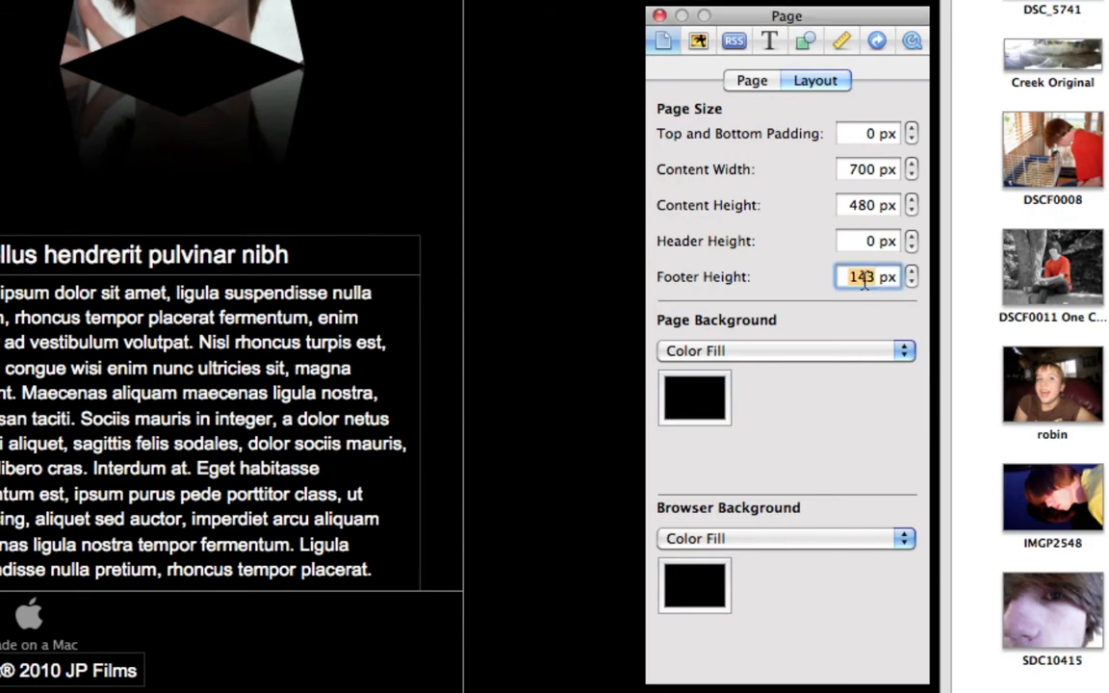
{"action": "type", "text": "50"}
{"action": "key", "text": "Return"}
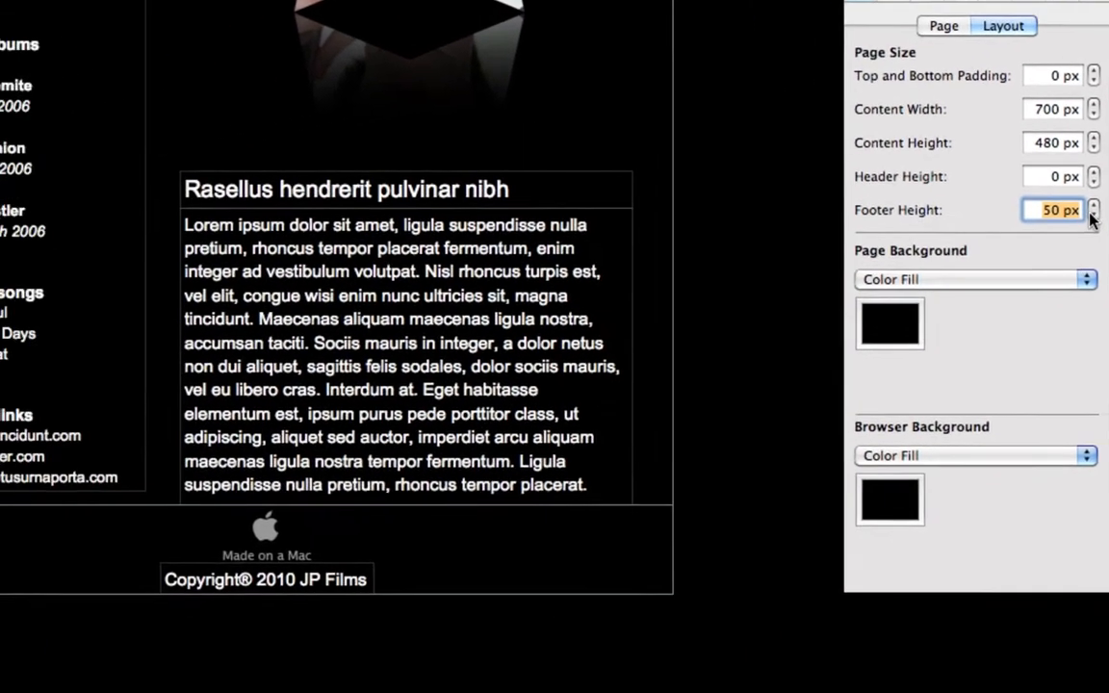
{"action": "left_click", "coordinate": [1093, 216]}
{"action": "left_click", "coordinate": [1095, 205]}
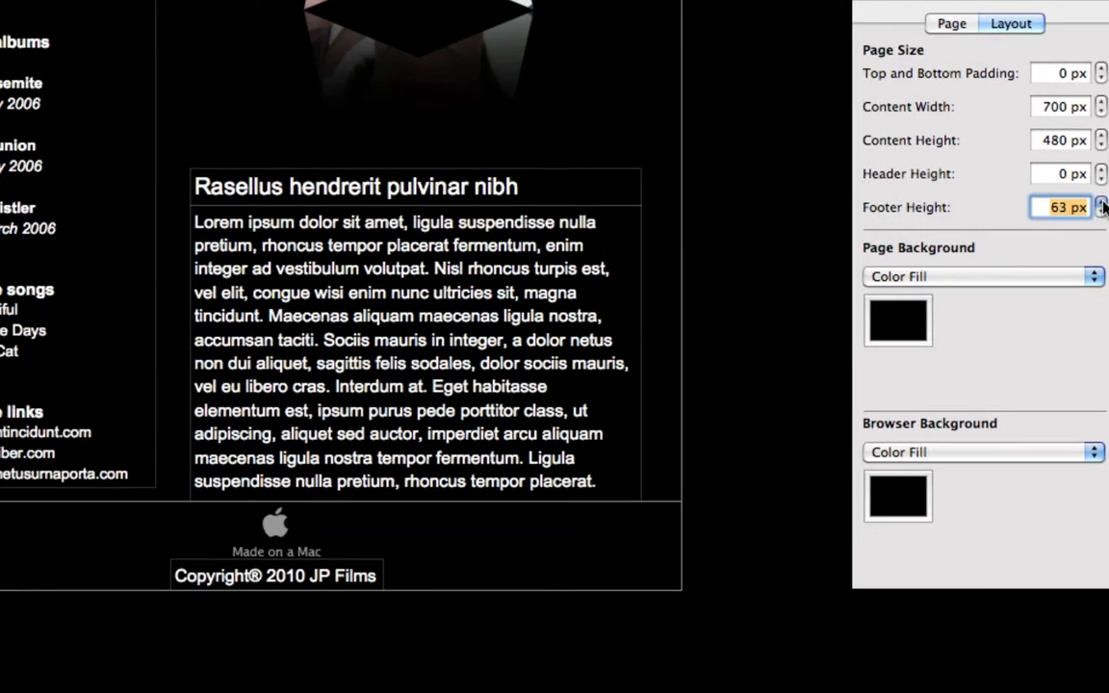
{"action": "left_click", "coordinate": [1101, 203]}
{"action": "left_click", "coordinate": [1102, 203]}
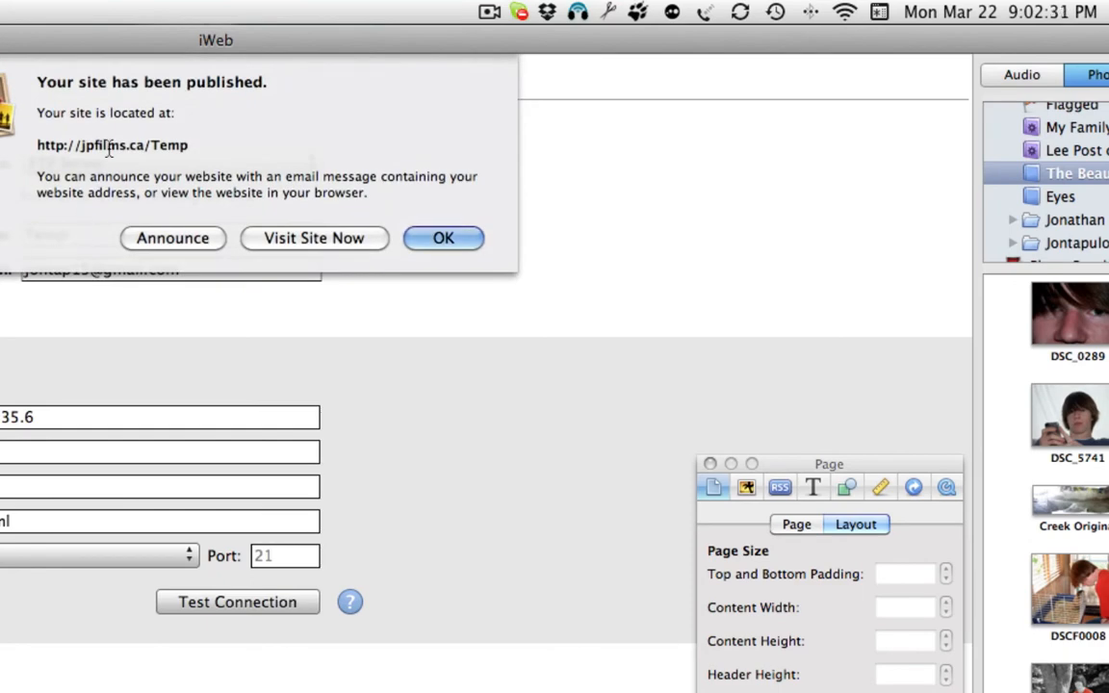
Step: Dismiss the site-published notice and reload jpfilms.ca in Safari to check the live site
{"action": "left_click", "coordinate": [443, 238]}
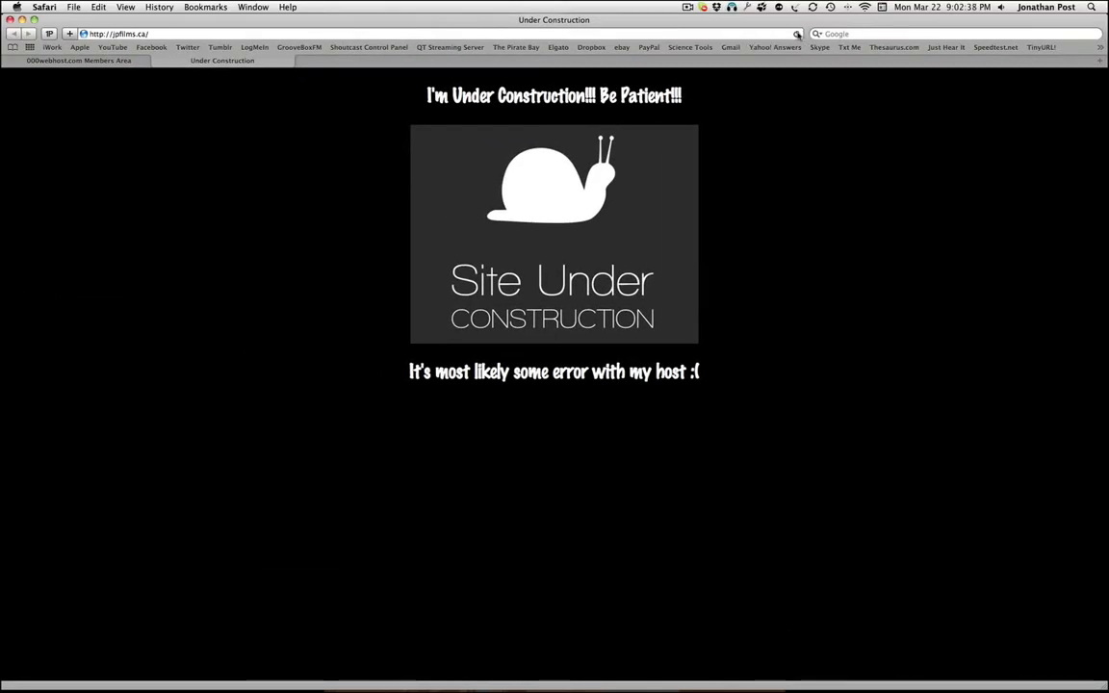
{"action": "left_click", "coordinate": [797, 35]}
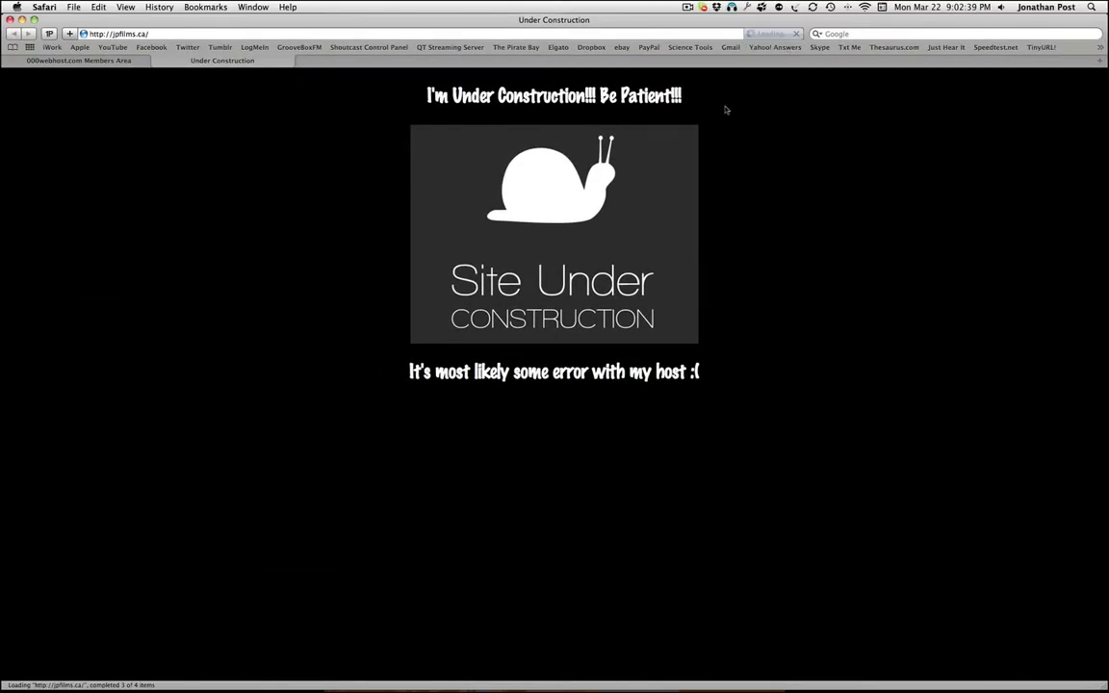
{"action": "left_click", "coordinate": [798, 35]}
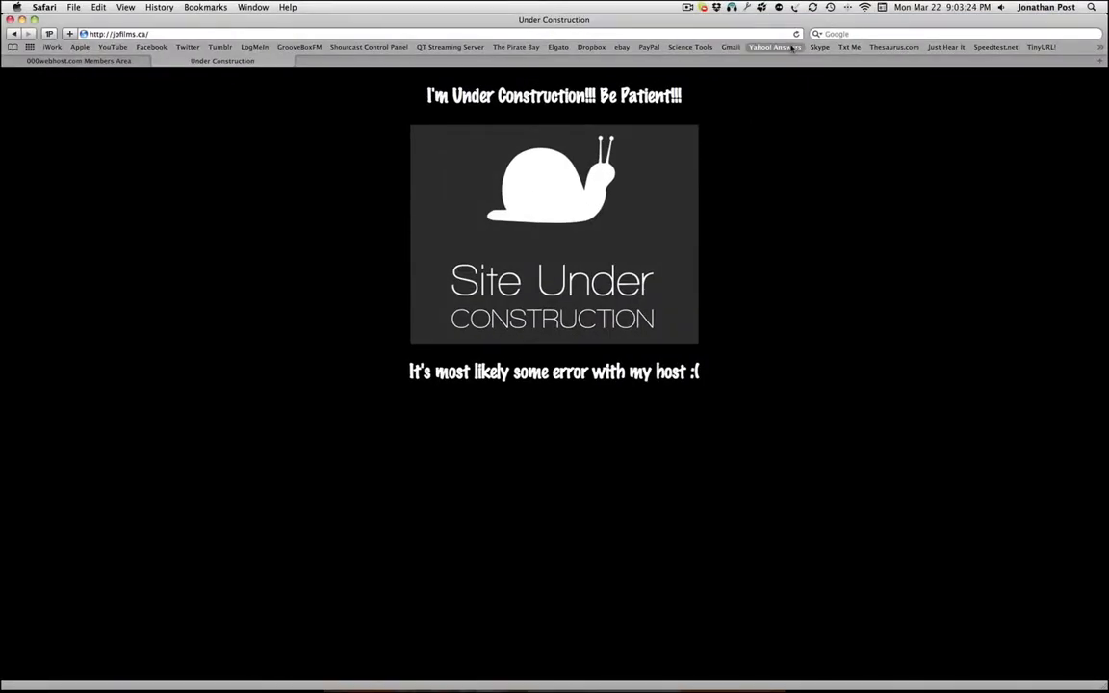
{"action": "left_click", "coordinate": [795, 34]}
Step: Switch to Cyberduck and delete index.php from the /public_html folder on the server
{"action": "key", "text": "F9"}
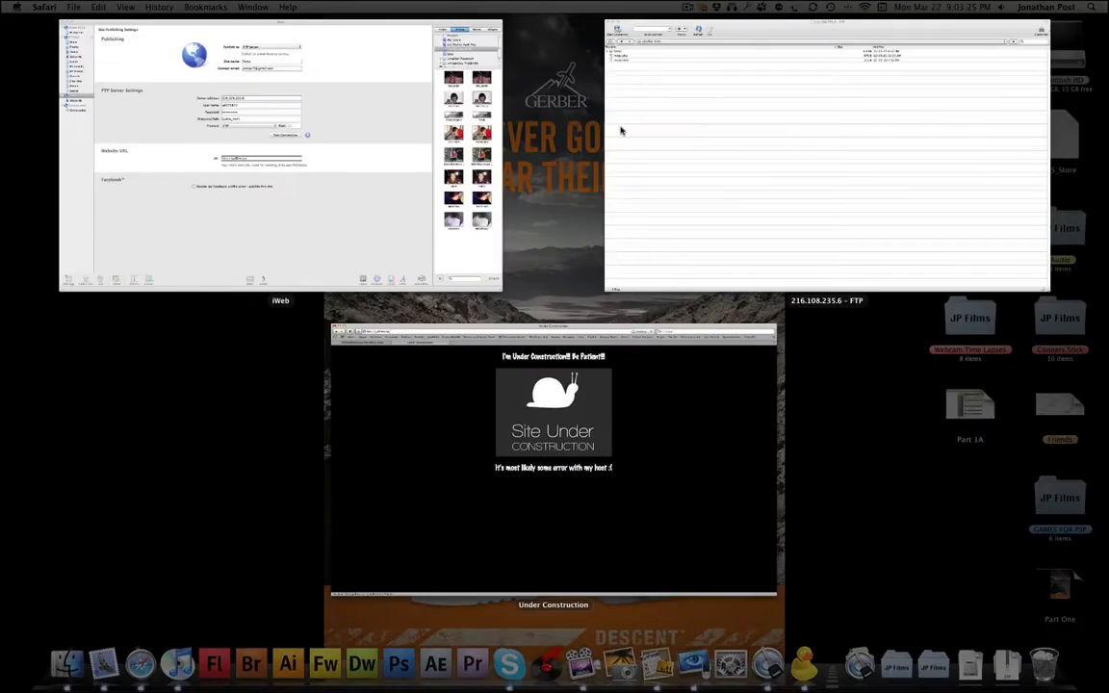
{"action": "left_click", "coordinate": [621, 130]}
{"action": "left_click", "coordinate": [41, 104]}
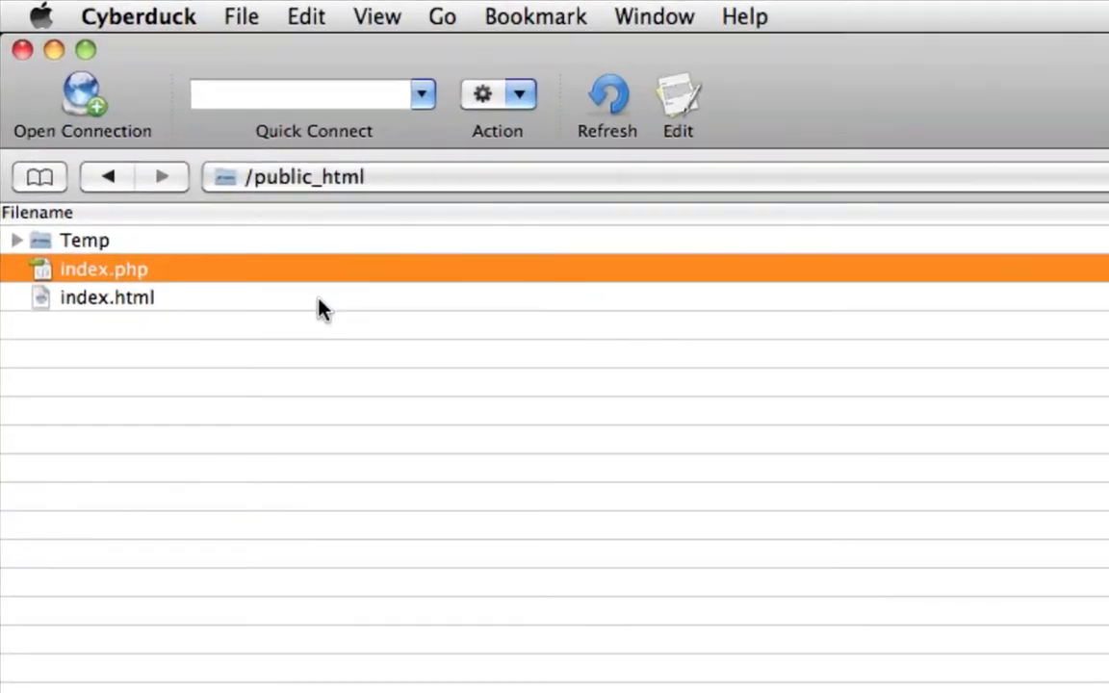
{"action": "left_click", "coordinate": [141, 296]}
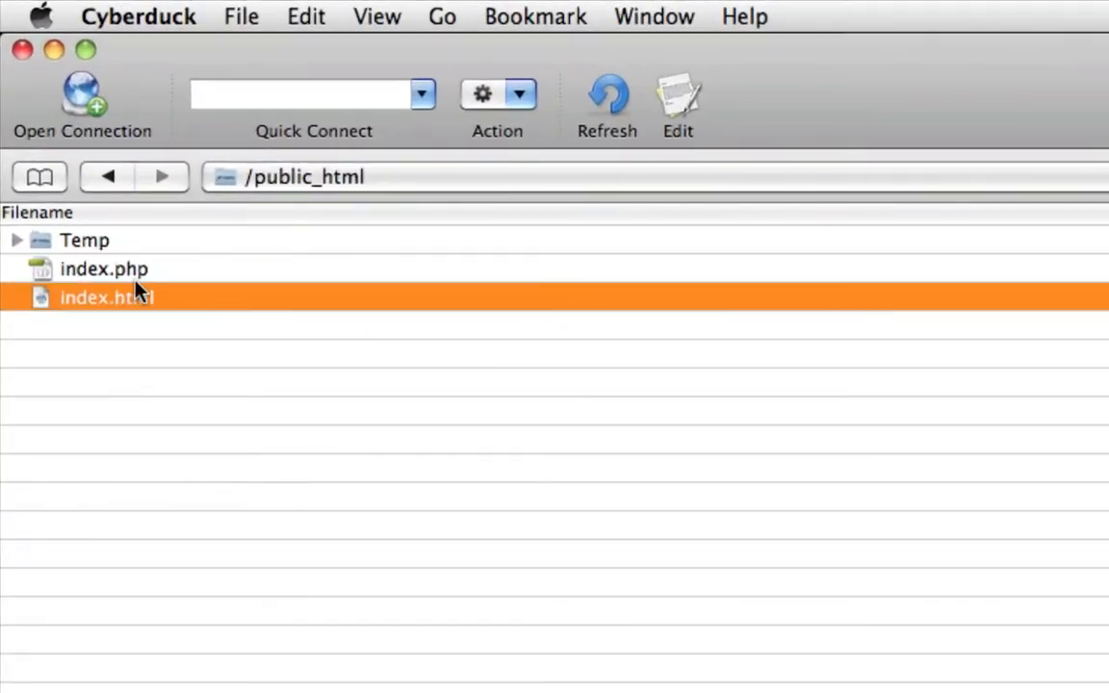
{"action": "left_click", "coordinate": [131, 271]}
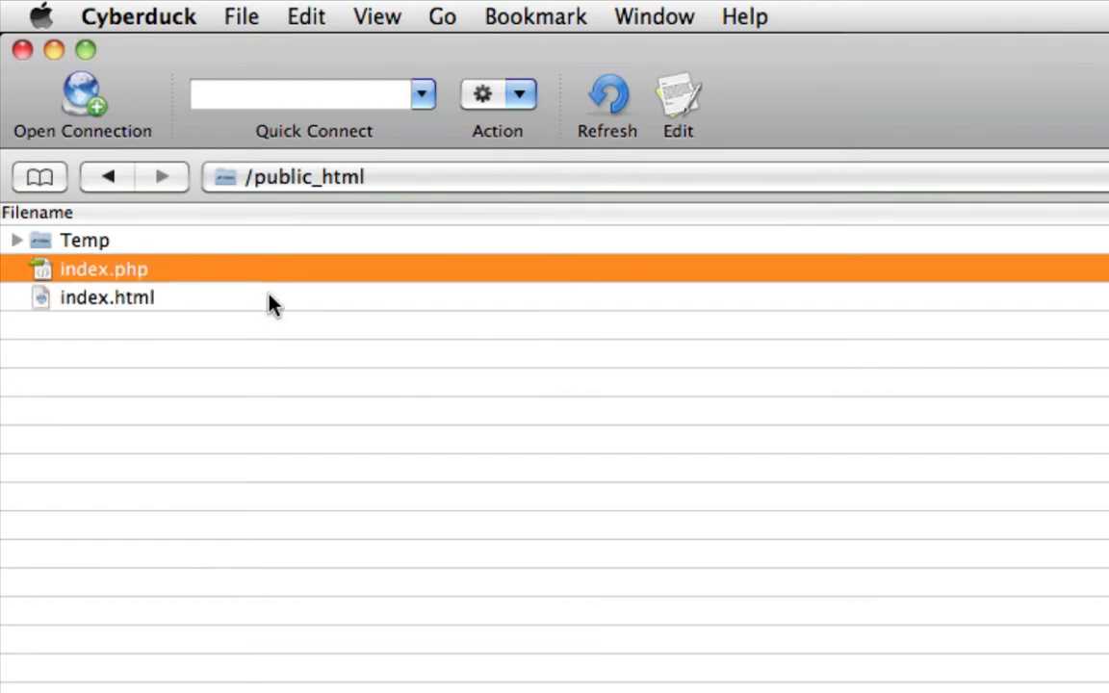
{"action": "mouse_move", "coordinate": [237, 304]}
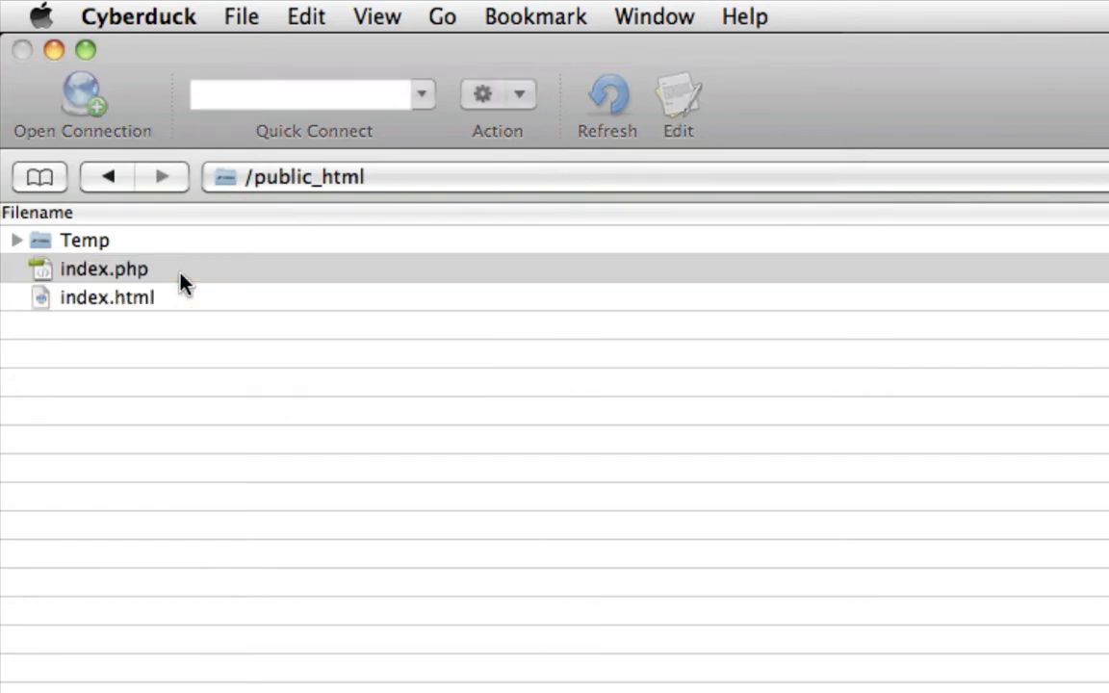
{"action": "left_click", "coordinate": [484, 373]}
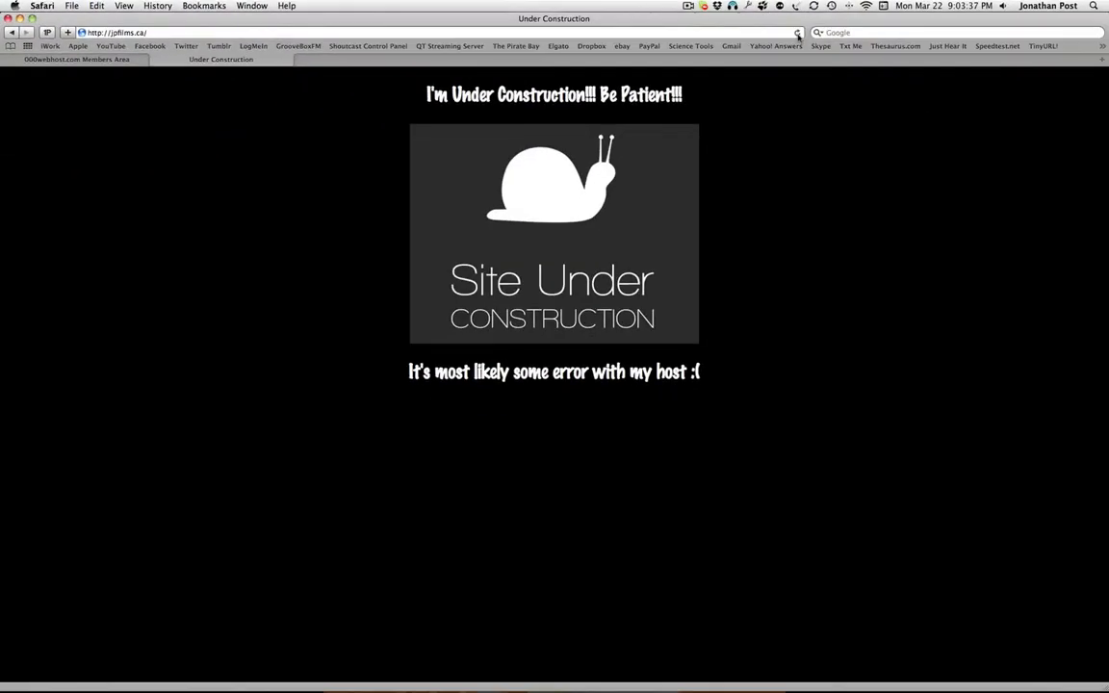
Step: Reload jpfilms.ca in Safari and examine the page's output against the files listed in Cyberduck's /public_html folder
{"action": "left_click", "coordinate": [797, 33]}
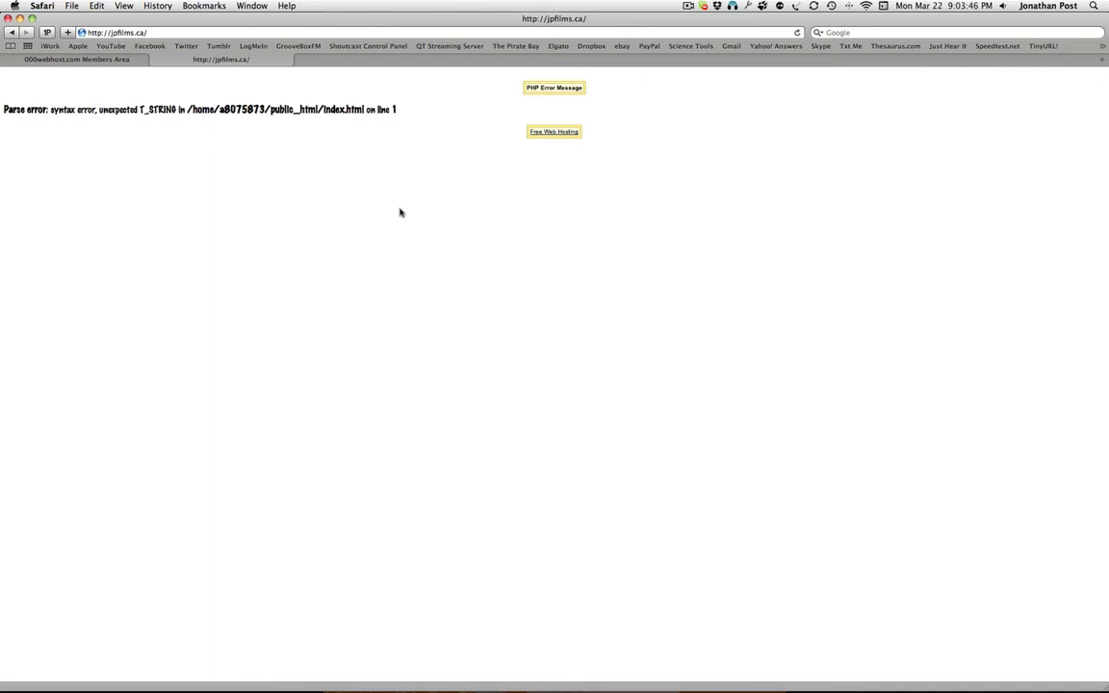
{"action": "key", "text": "F9"}
{"action": "left_click", "coordinate": [686, 193]}
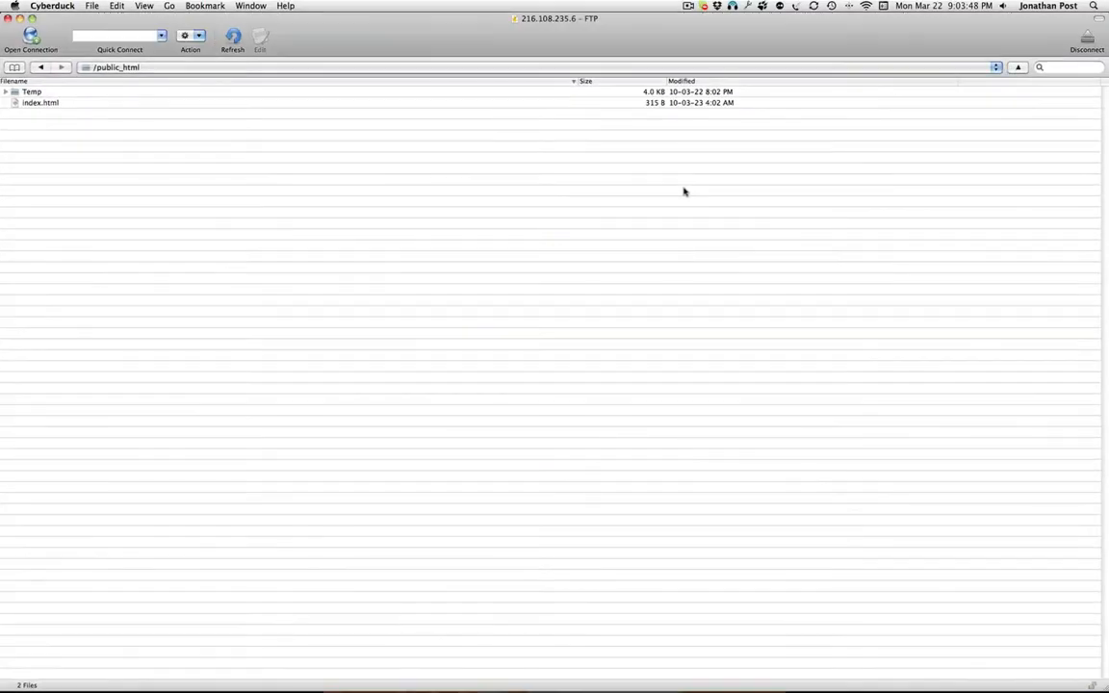
{"action": "key", "text": "F9"}
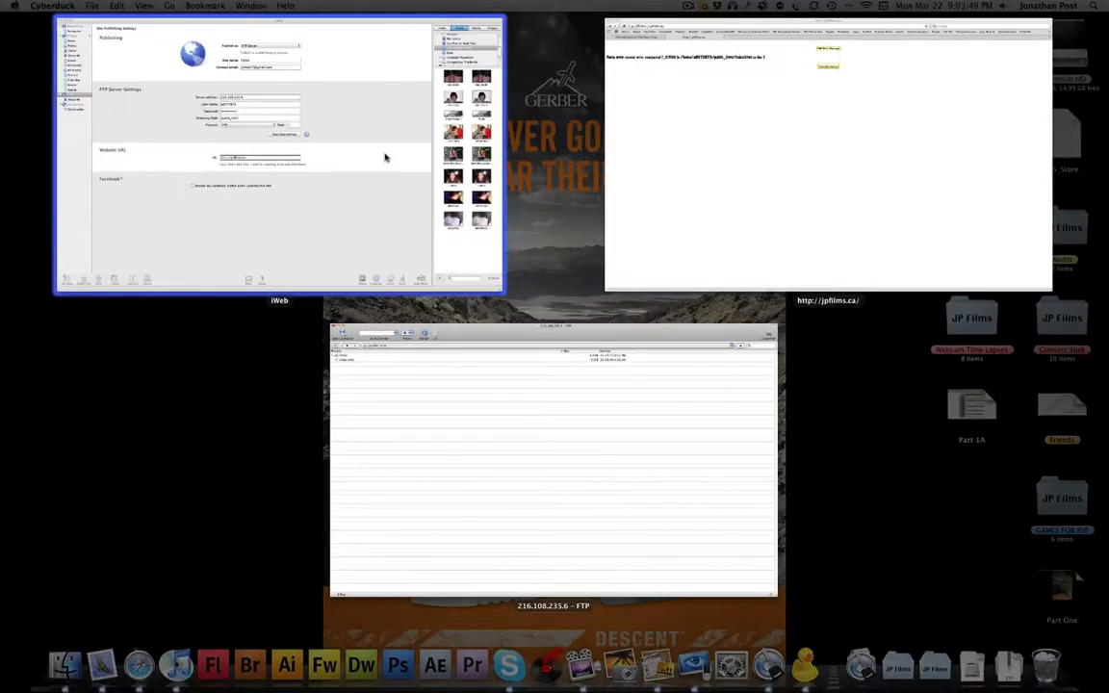
{"action": "left_click", "coordinate": [955, 124]}
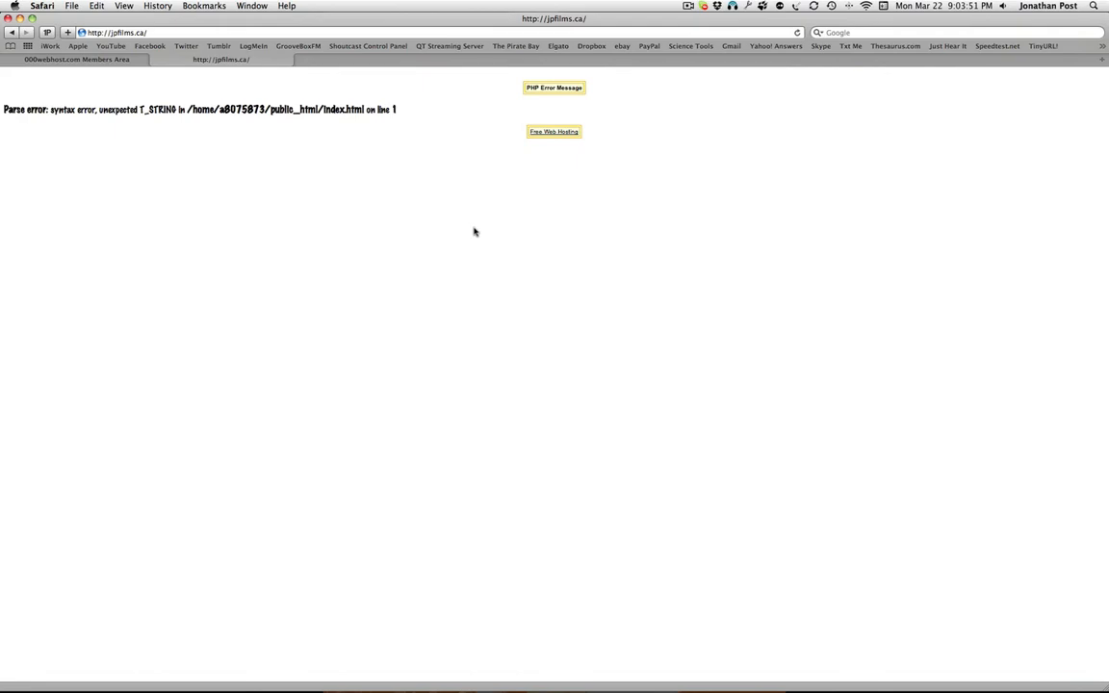
{"action": "left_click_drag", "start_coordinate": [397, 110], "coordinate": [366, 109]}
{"action": "left_click", "coordinate": [601, 191]}
{"action": "key", "text": "F9"}
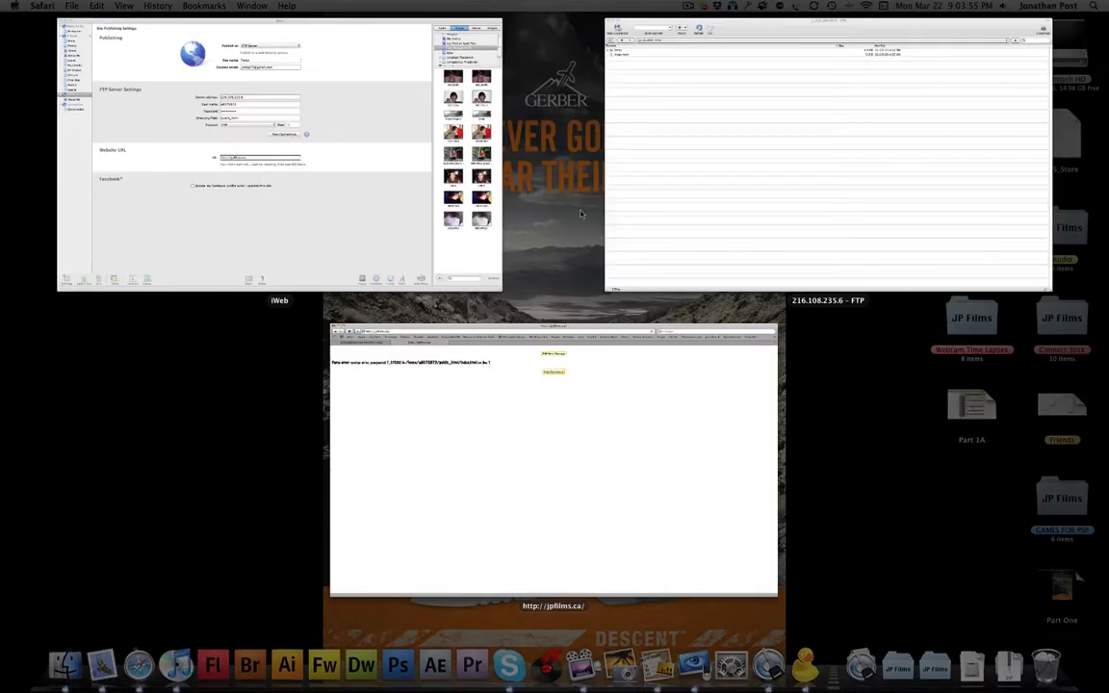
Step: Return to Cyberduck and launch TextEdit from the applications folder with a new blank document
{"action": "left_click", "coordinate": [673, 143]}
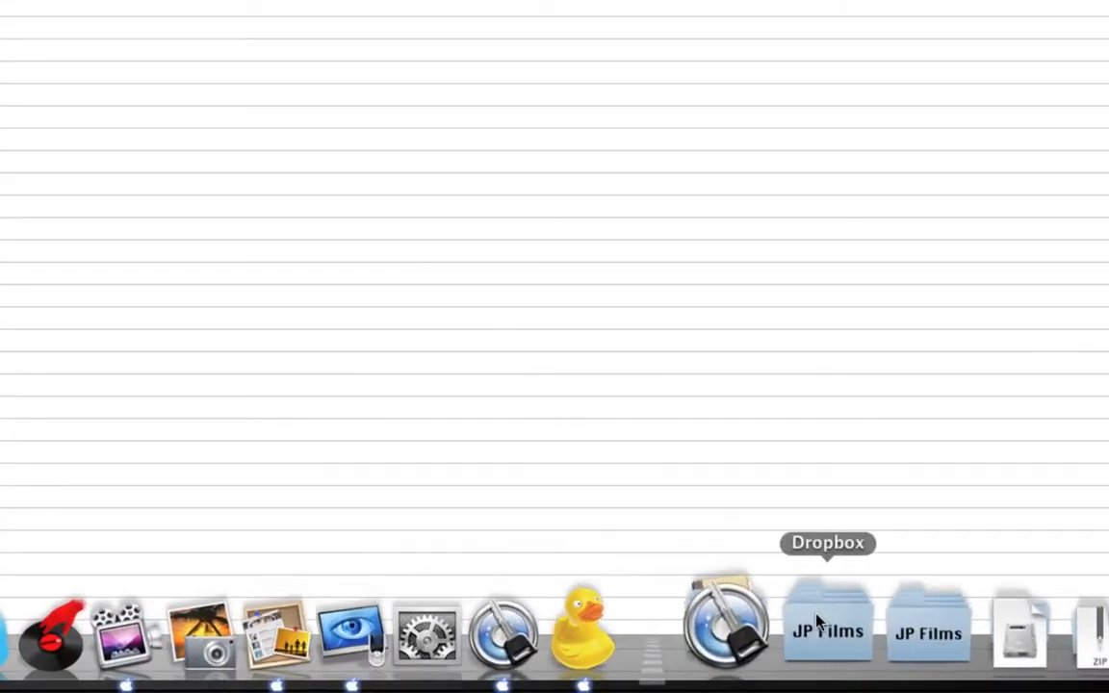
{"action": "left_click", "coordinate": [749, 613]}
{"action": "type", "text": "tex"}
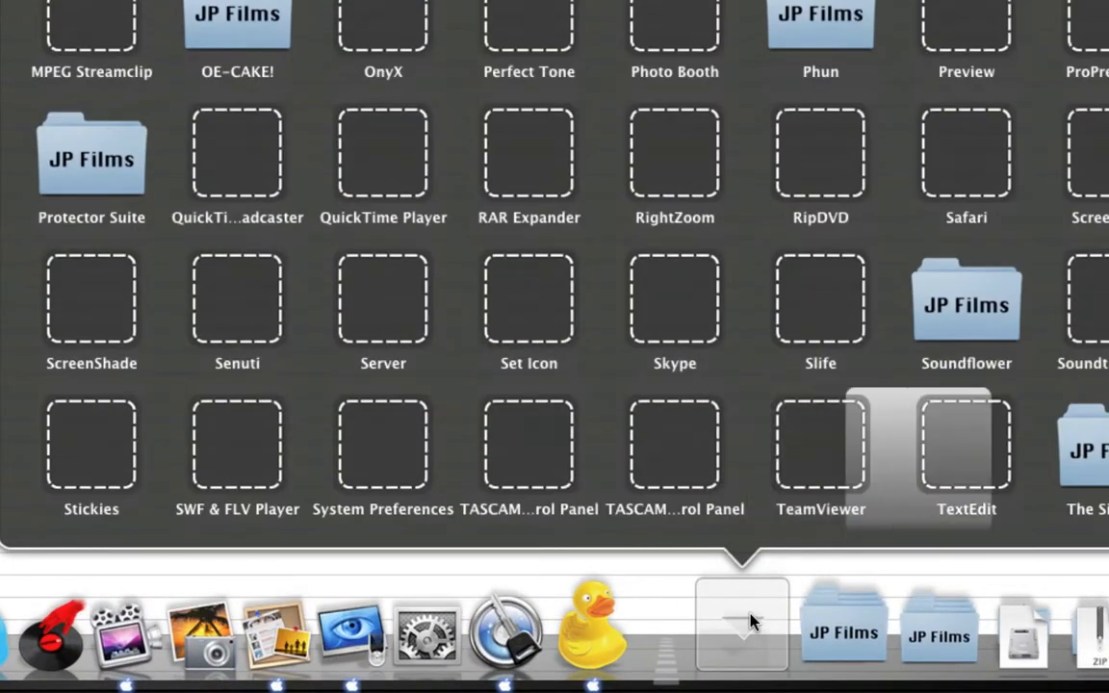
{"action": "key", "text": "Return"}
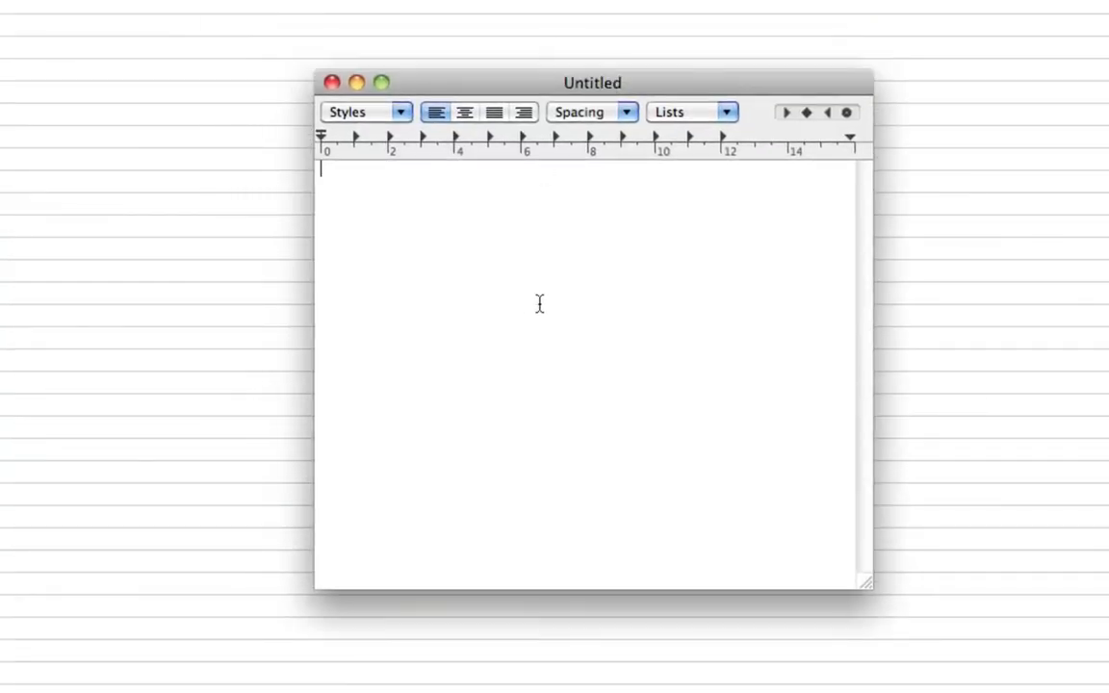
Step: Paste the line "php_value short_open_tag 0" from the clipboard history into the blank document
{"action": "key", "text": "ctrl+alt+v"}
{"action": "key", "text": "Down"}
{"action": "key", "text": "Down"}
{"action": "key", "text": "Down"}
{"action": "key", "text": "Down"}
{"action": "key", "text": "Down"}
{"action": "key", "text": "Down"}
{"action": "key", "text": "Down"}
{"action": "key", "text": "Down"}
{"action": "key", "text": "Down"}
{"action": "key", "text": "Down"}
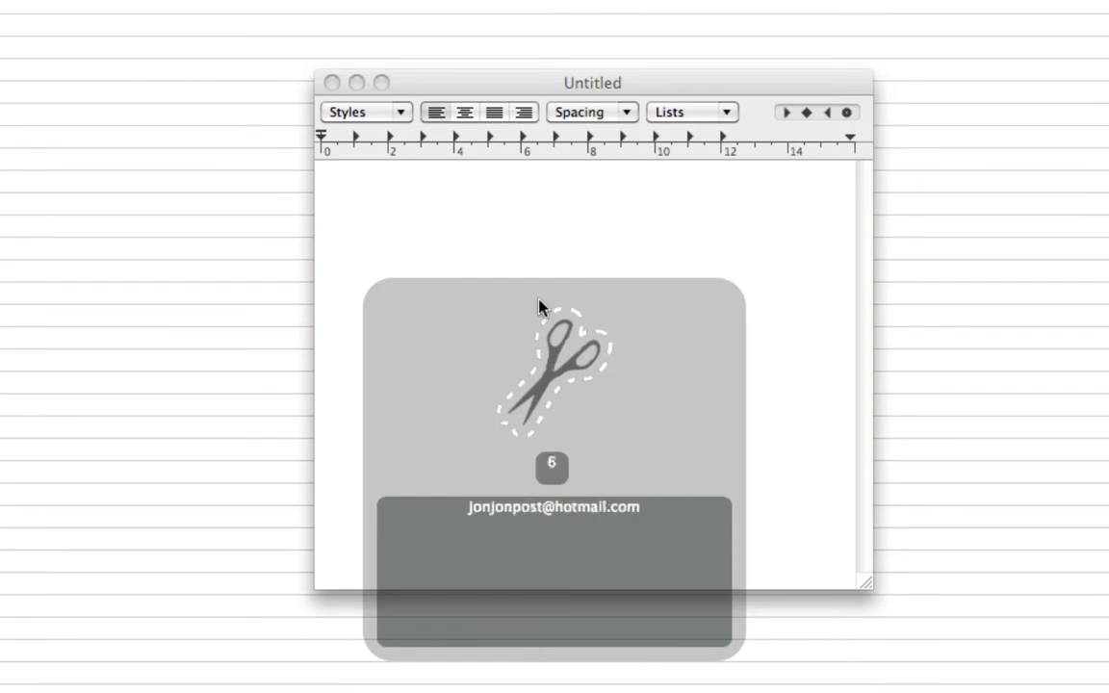
{"action": "key", "text": "Return"}
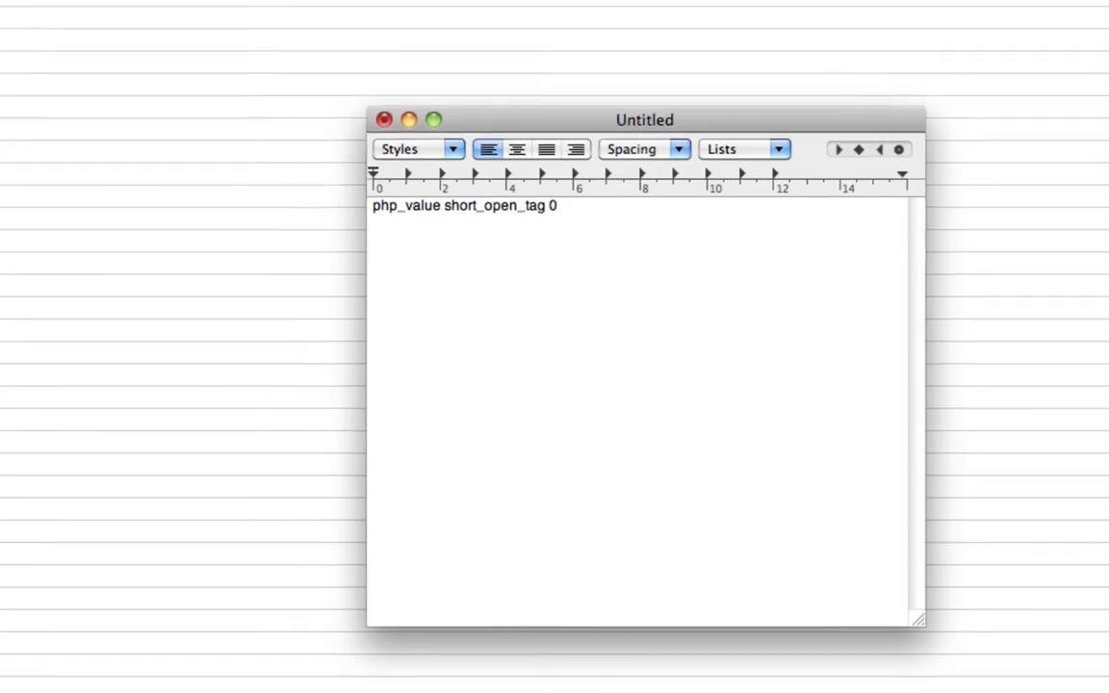
Step: Convert the document to plain text and save it as htaccess.txt on the Desktop
{"action": "left_click", "coordinate": [287, 12]}
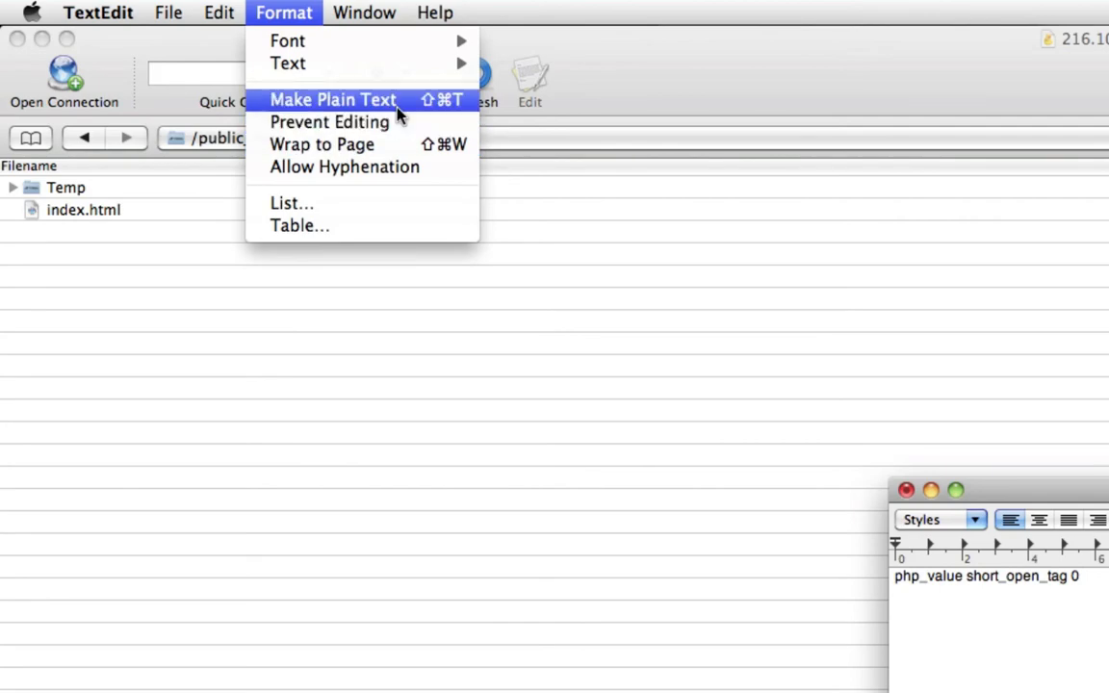
{"action": "left_click", "coordinate": [357, 99]}
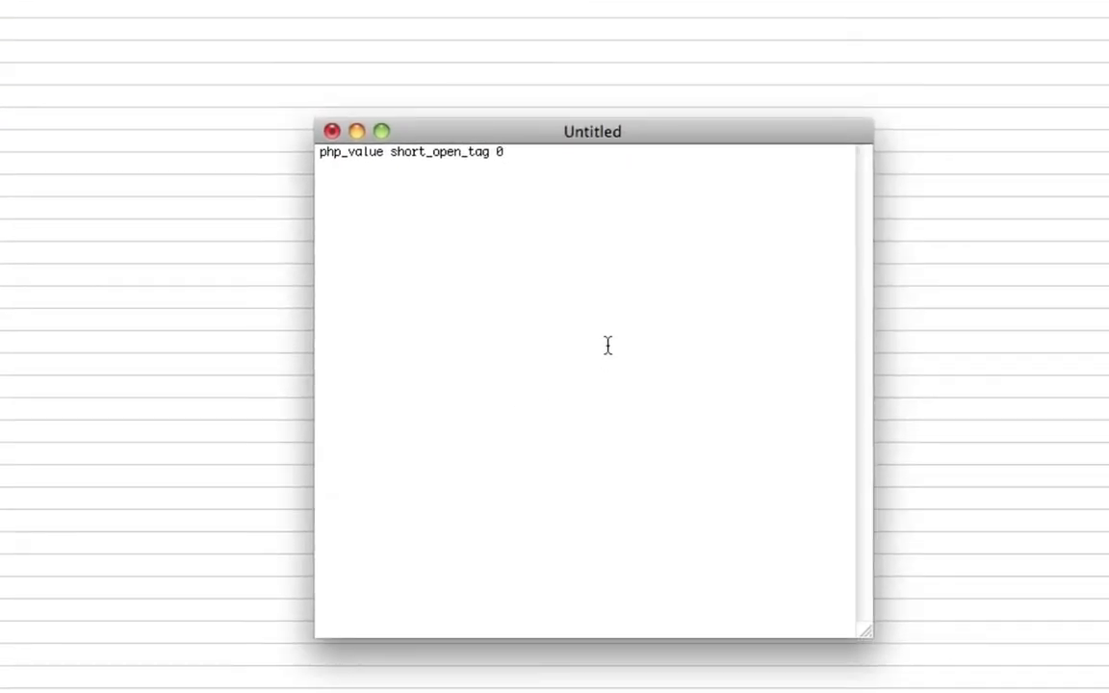
{"action": "key", "text": "super+s"}
{"action": "type", "text": "h"}
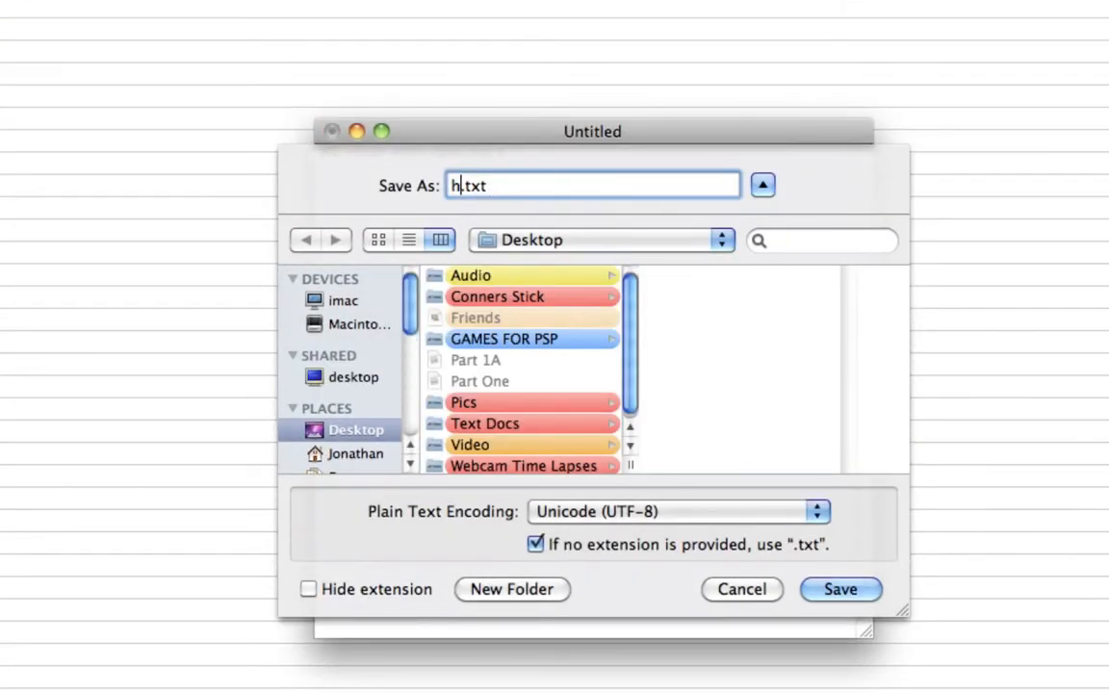
{"action": "type", "text": "tacces"}
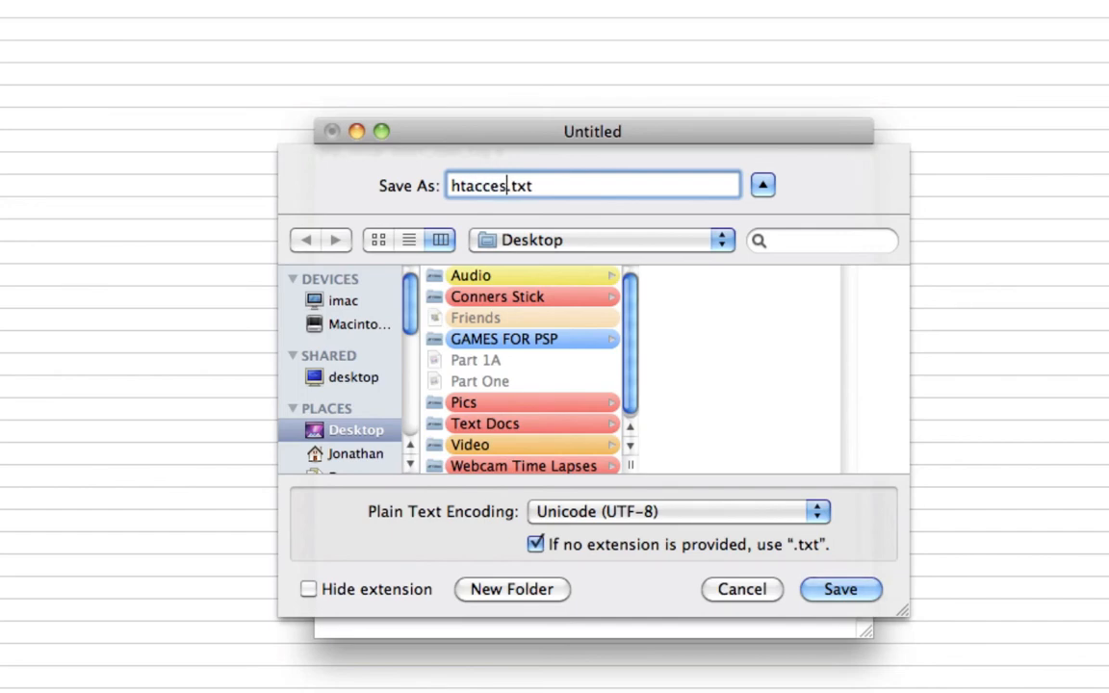
{"action": "type", "text": "s"}
{"action": "left_click", "coordinate": [840, 591]}
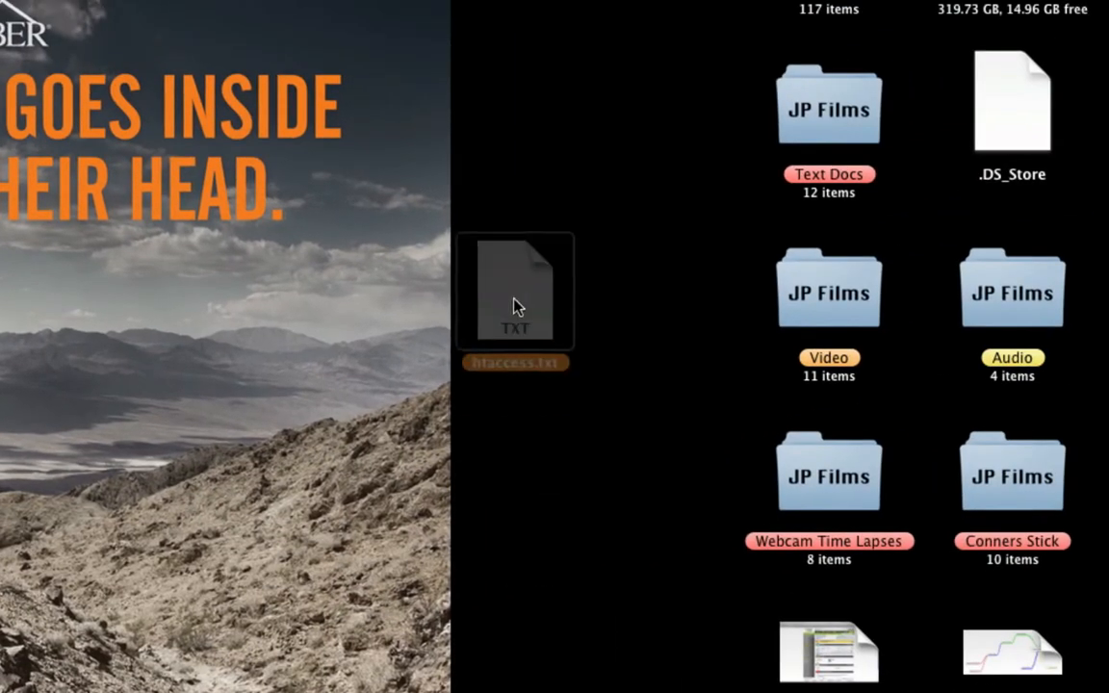
Step: Rename the Desktop file htaccess.txt to htaccess through its file info, confirming removal of the .txt extension
{"action": "left_click_drag", "start_coordinate": [515, 306], "coordinate": [581, 235]}
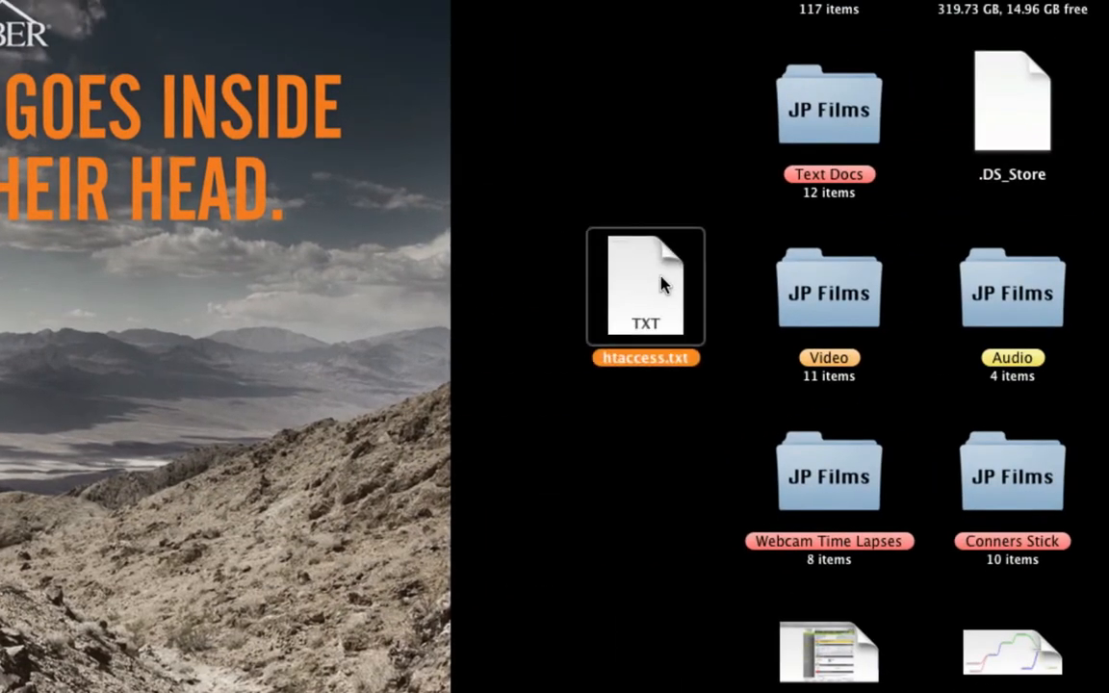
{"action": "key", "text": "super+i"}
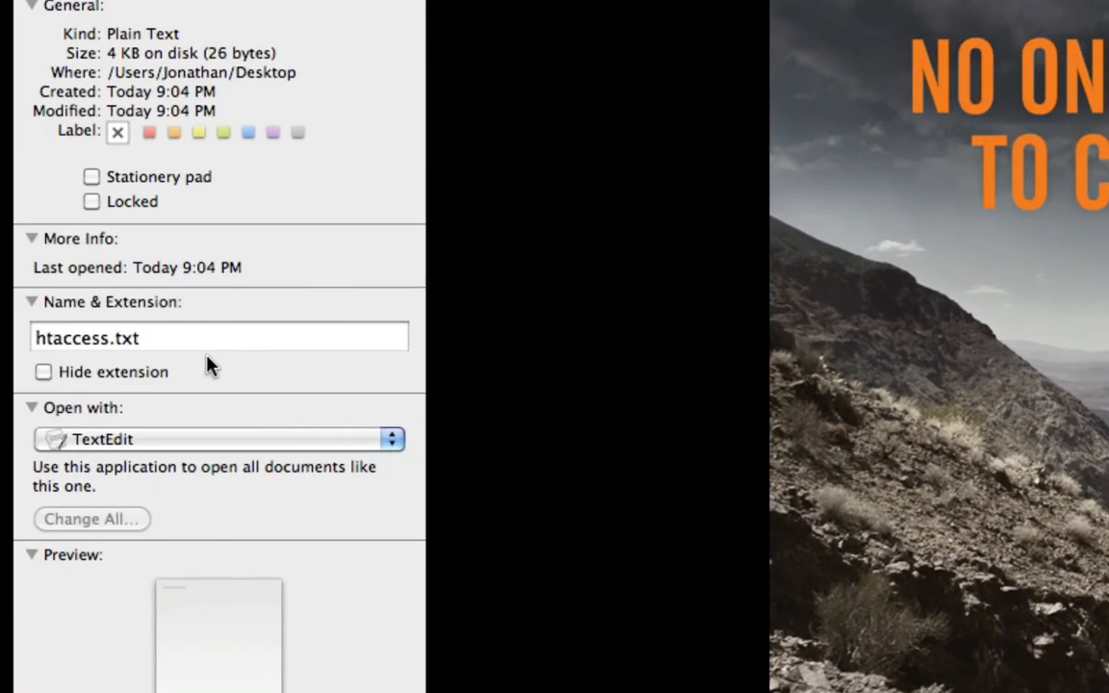
{"action": "left_click", "coordinate": [192, 345]}
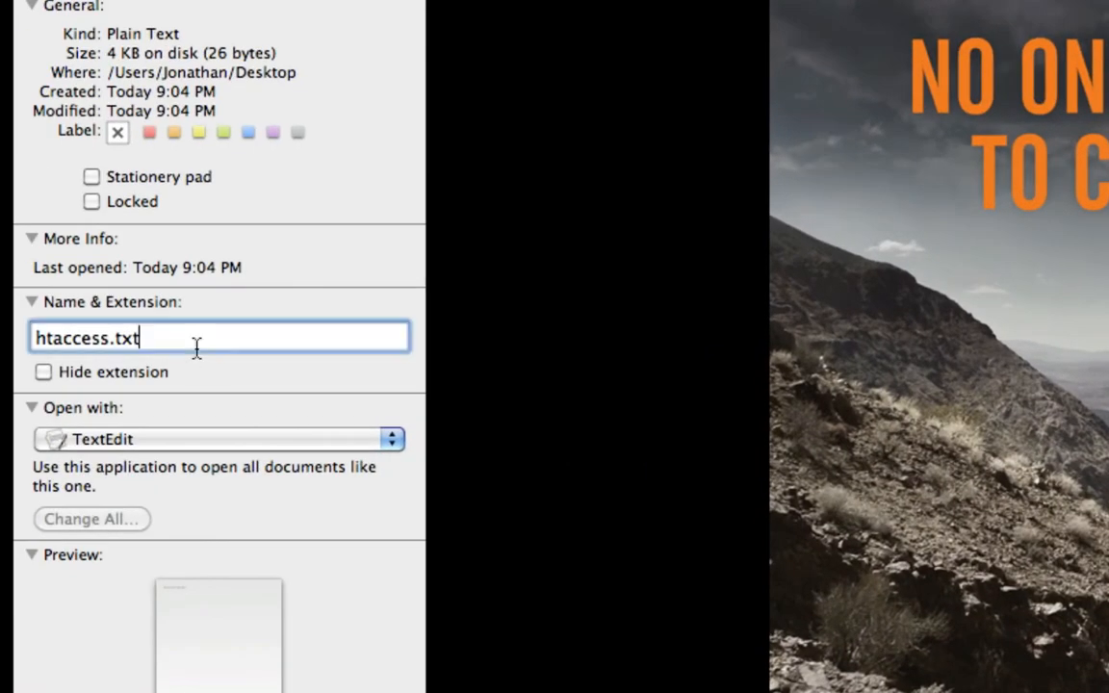
{"action": "key", "text": "BackSpace"}
{"action": "key", "text": "BackSpace"}
{"action": "key", "text": "BackSpace"}
{"action": "key", "text": "BackSpace"}
{"action": "key", "text": "Return"}
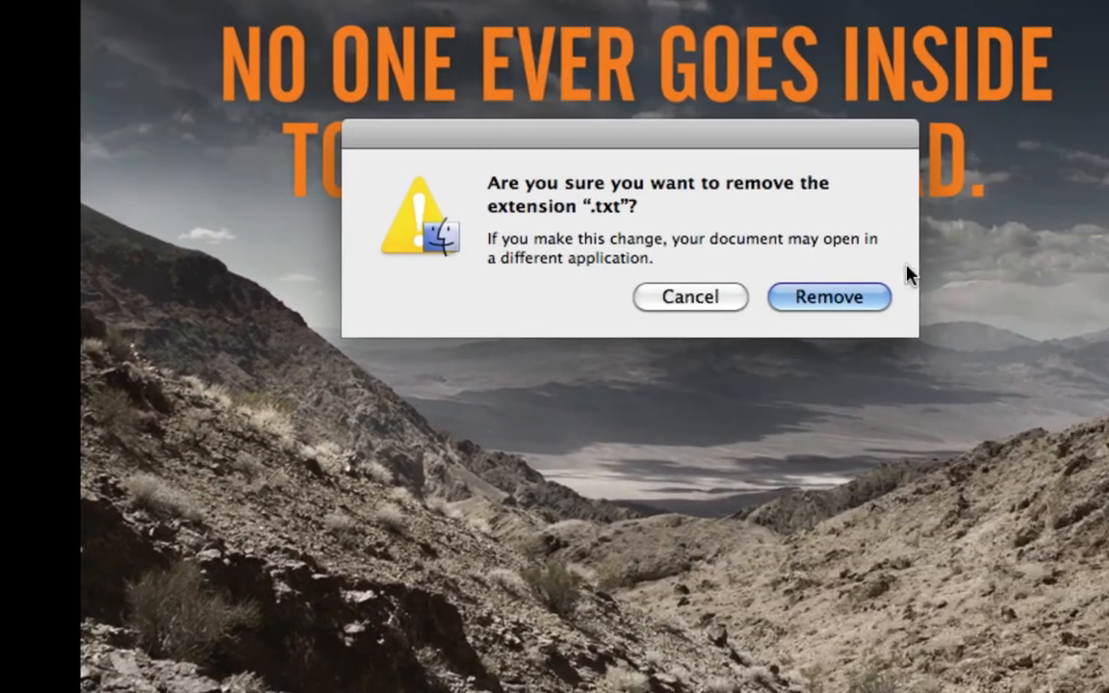
{"action": "left_click", "coordinate": [843, 300]}
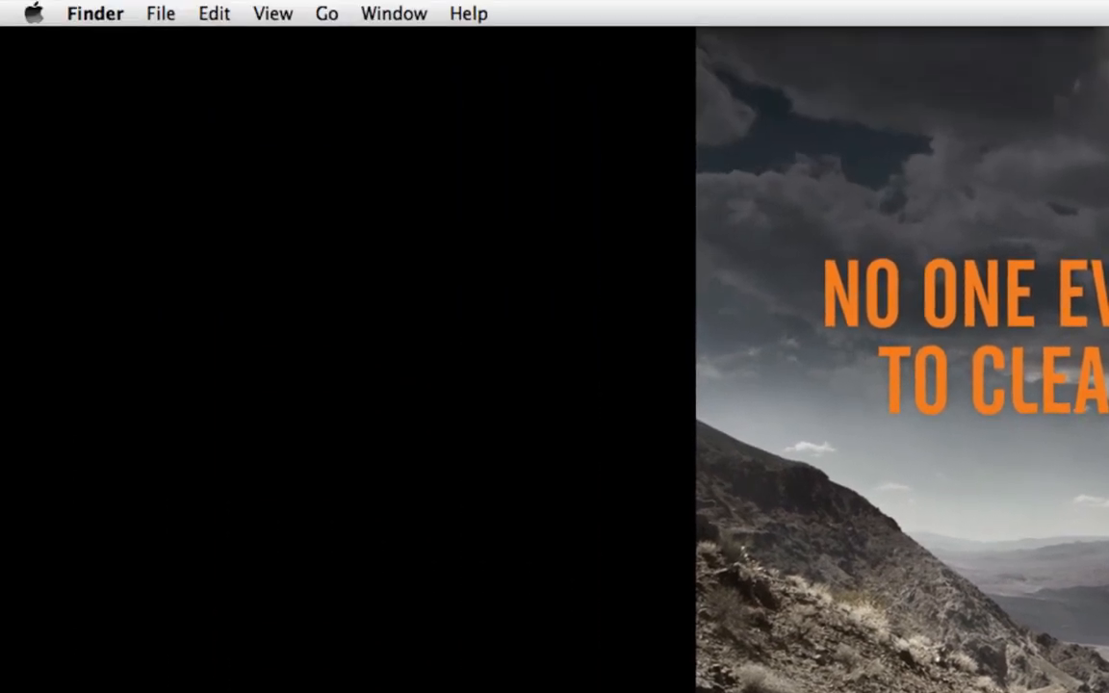
Step: Upload the htaccess file to Cyberduck's /public_html folder, then clear the completed transfer and close the transfers window
{"action": "key", "text": "ctrl+Left"}
{"action": "left_click_drag", "start_coordinate": [1107, 349], "coordinate": [438, 352]}
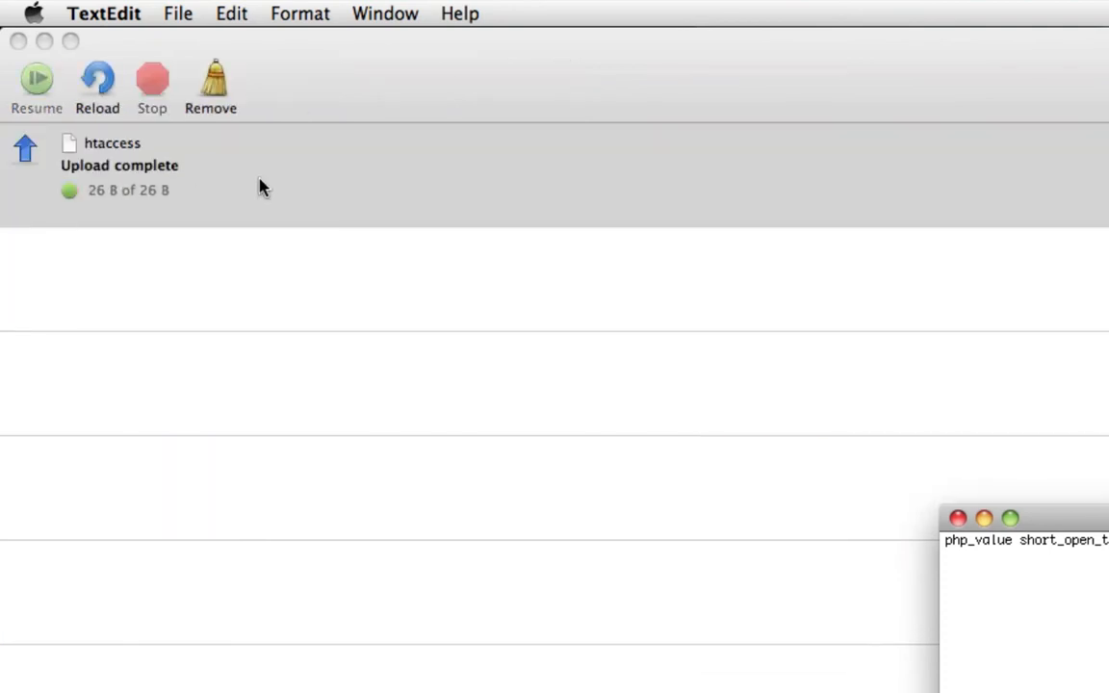
{"action": "left_click", "coordinate": [235, 187]}
{"action": "left_click", "coordinate": [214, 77]}
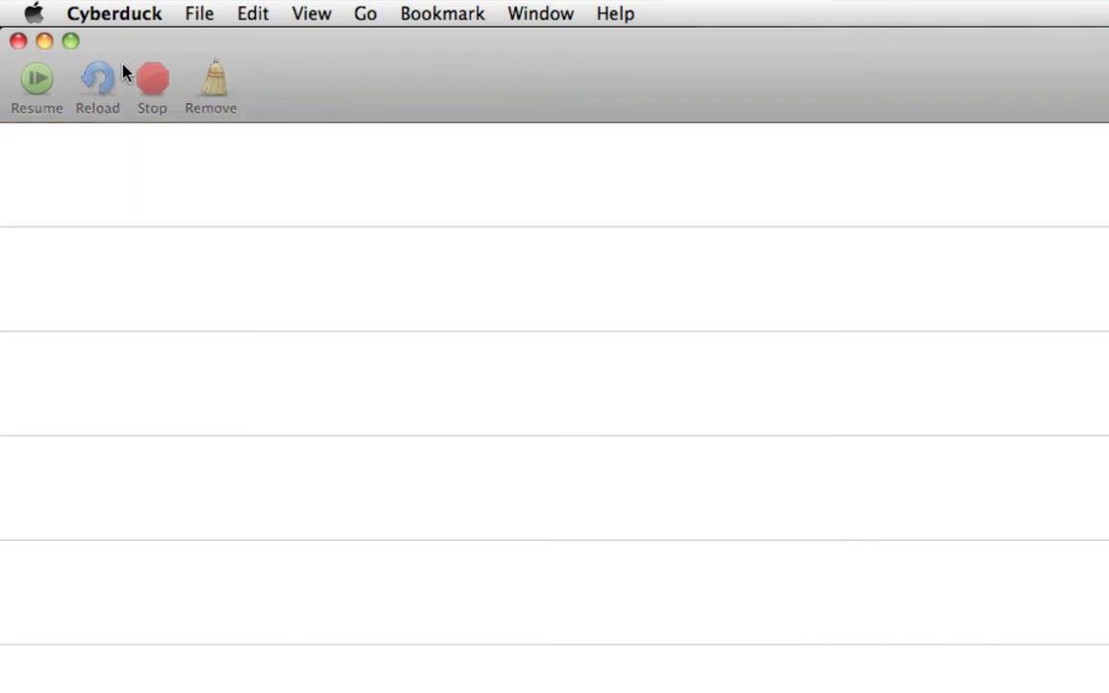
{"action": "left_click", "coordinate": [18, 41]}
Step: Rename the uploaded htaccess file in /public_html to .htaccess
{"action": "left_click", "coordinate": [73, 252]}
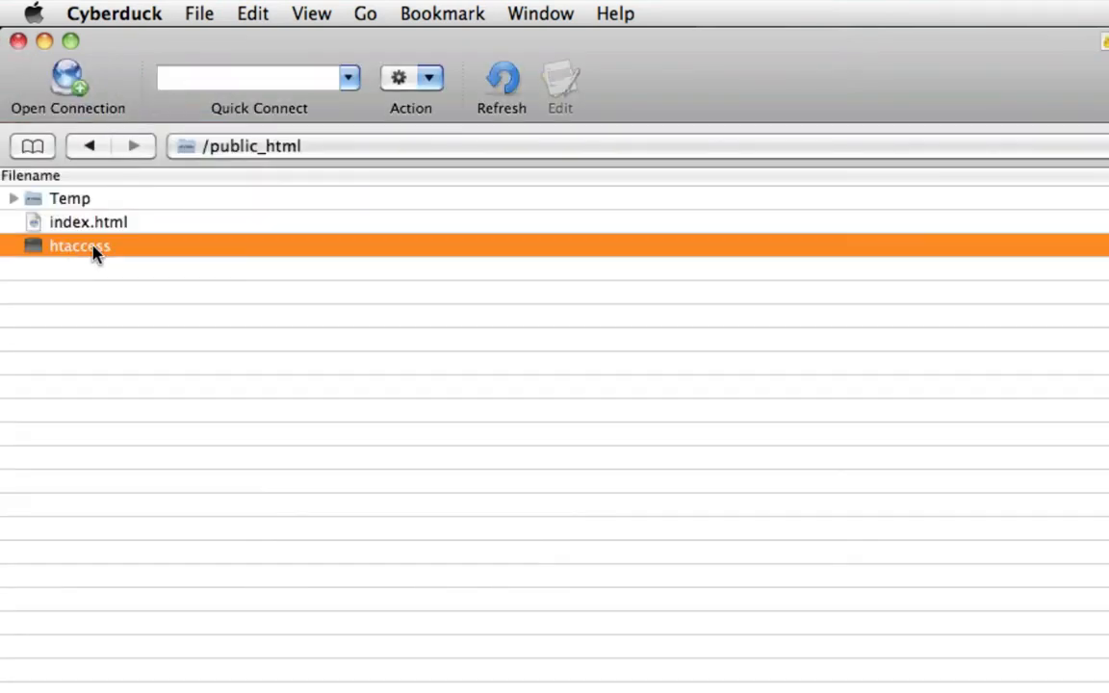
{"action": "right_click", "coordinate": [102, 252]}
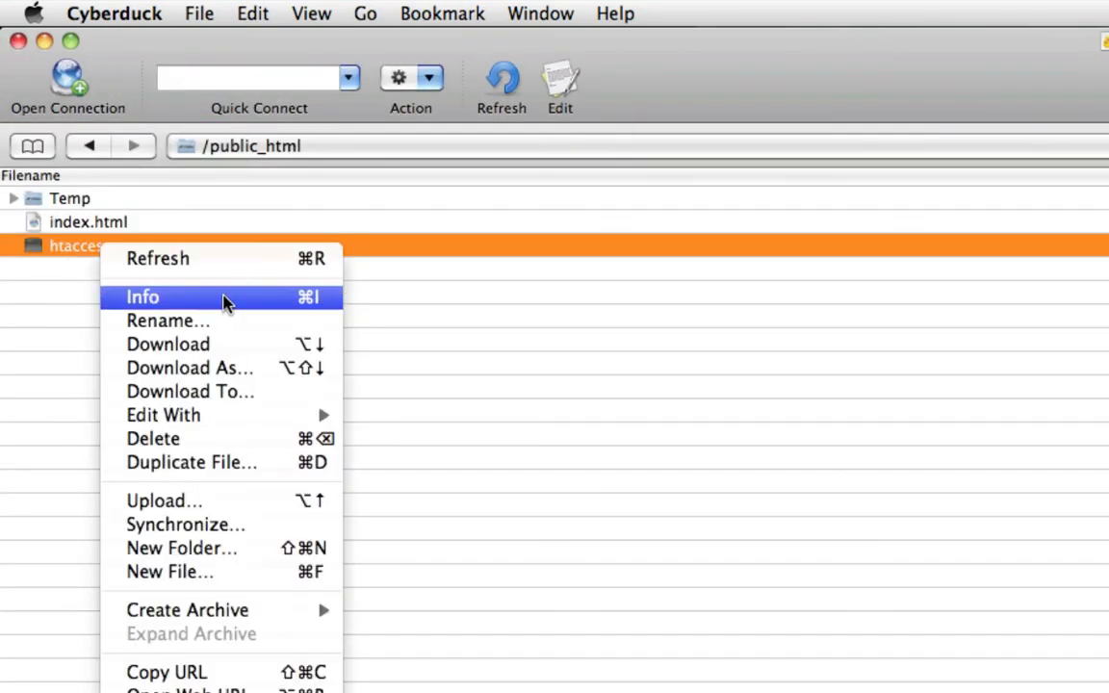
{"action": "left_click", "coordinate": [205, 321]}
{"action": "key", "text": "Left"}
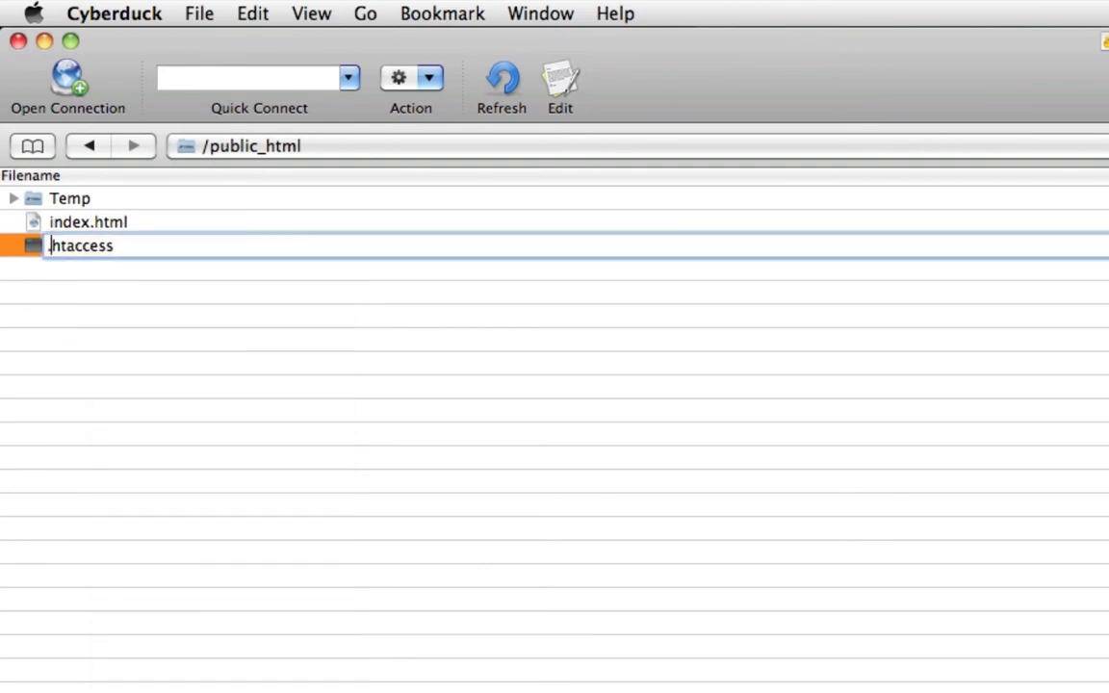
{"action": "type", "text": "."}
{"action": "key", "text": "Return"}
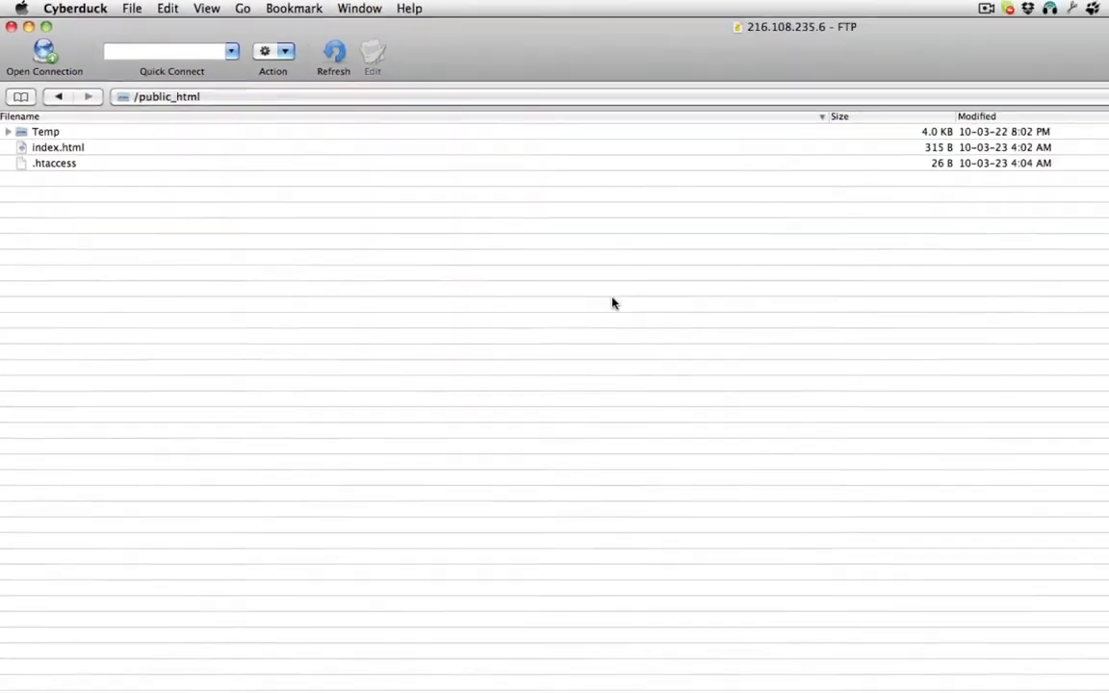
Step: Switch to Safari, reload jpfilms.ca to examine the page down to its footer, and close the htaccess text document
{"action": "key", "text": "F3"}
{"action": "left_click", "coordinate": [838, 106]}
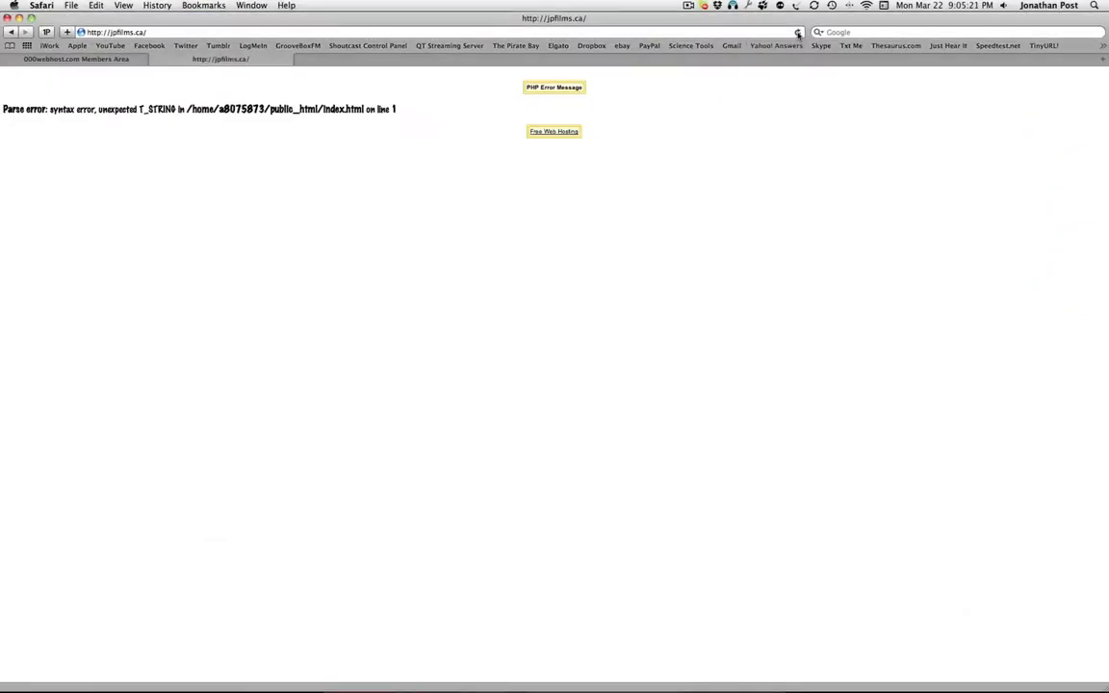
{"action": "left_click", "coordinate": [796, 33]}
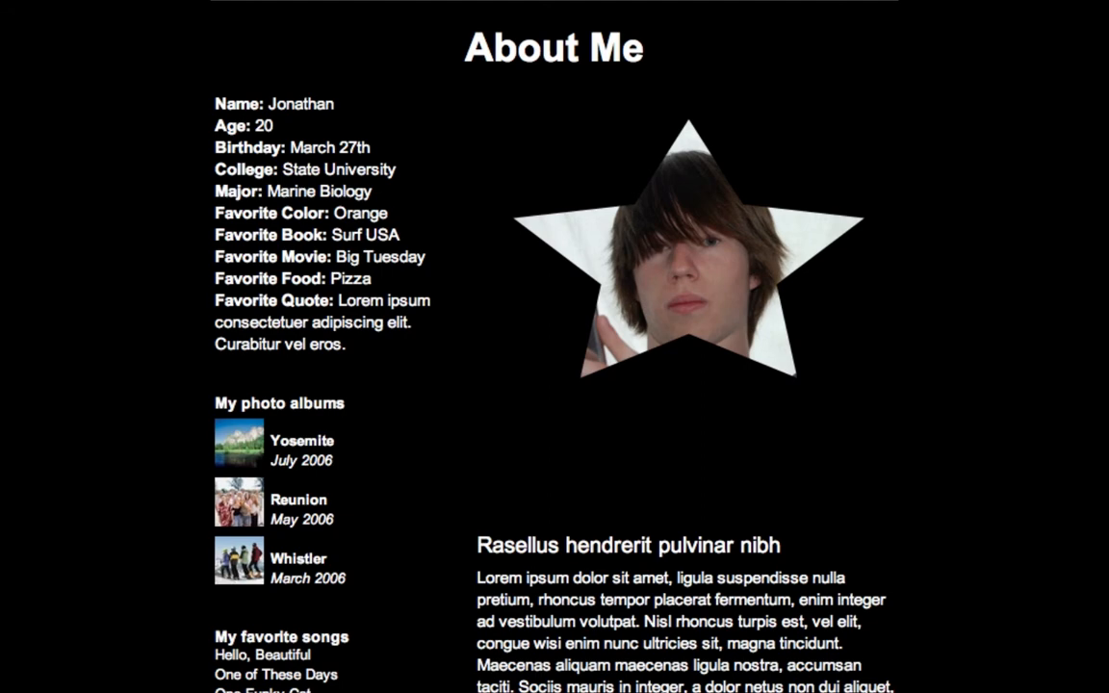
{"action": "scroll", "coordinate": [554, 347], "scroll_direction": "down", "scroll_amount": 3}
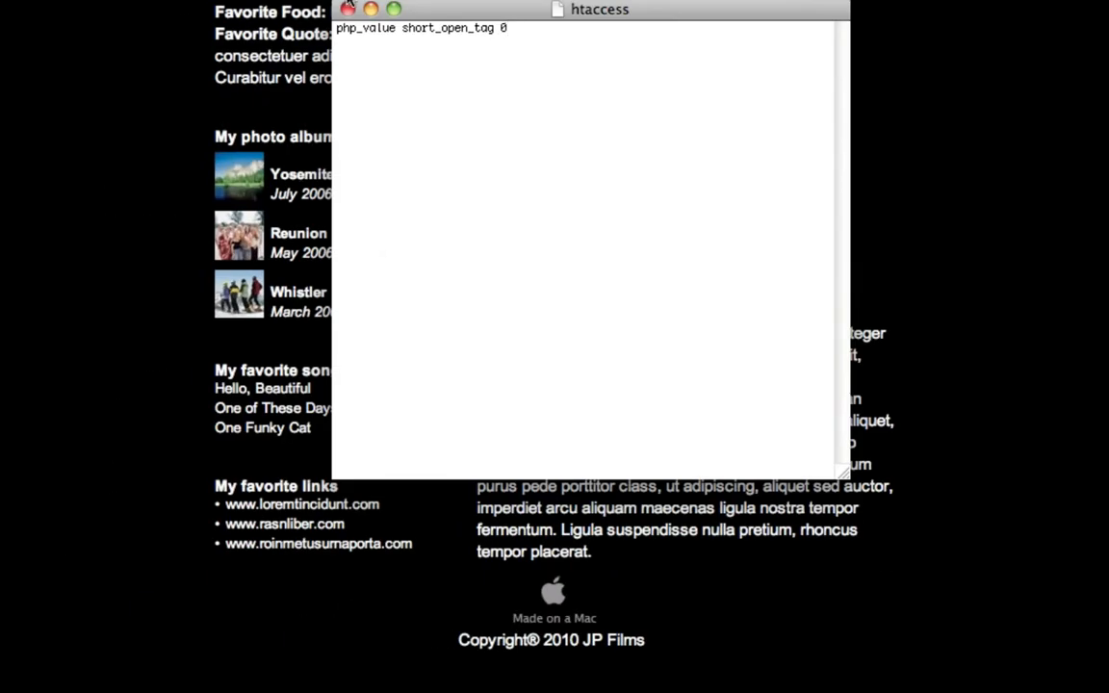
{"action": "left_click", "coordinate": [348, 9]}
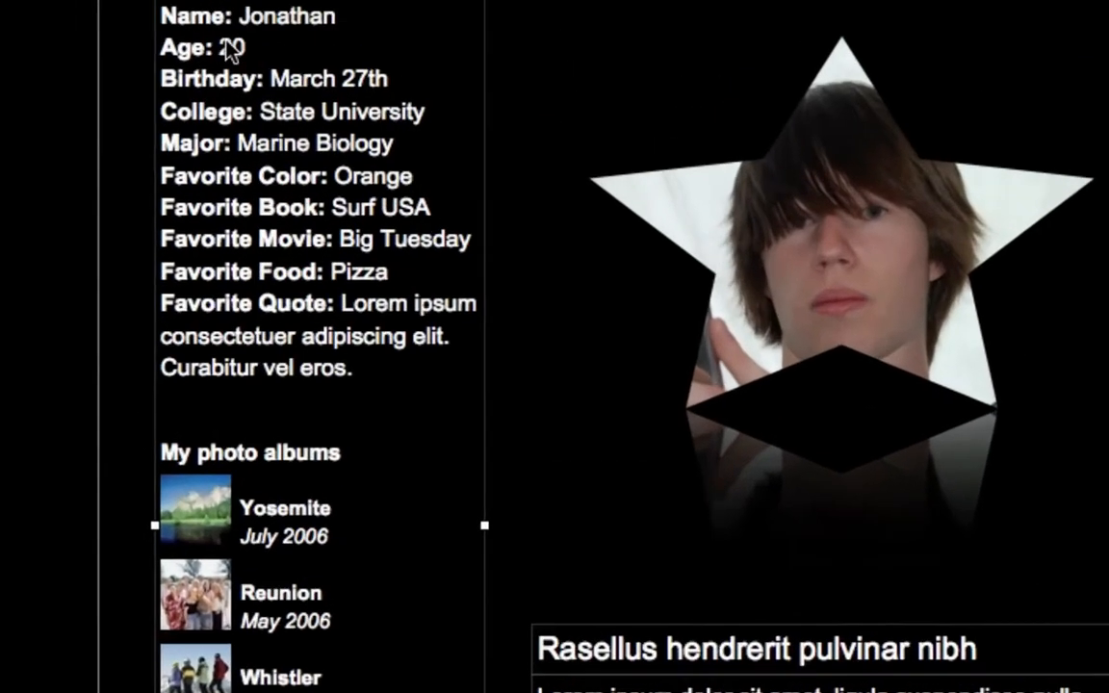
Step: Change the Age entry on the iWeb About Me page to 16 and publish the site, dismissing the publishing notice
{"action": "double_click", "coordinate": [233, 48]}
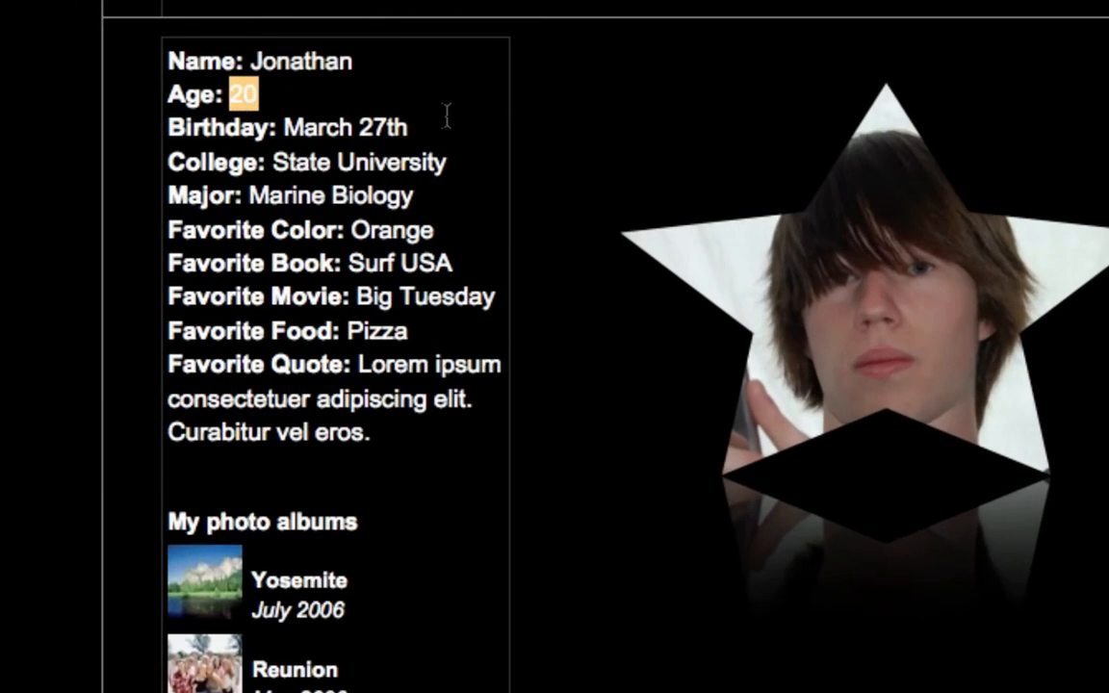
{"action": "type", "text": "16"}
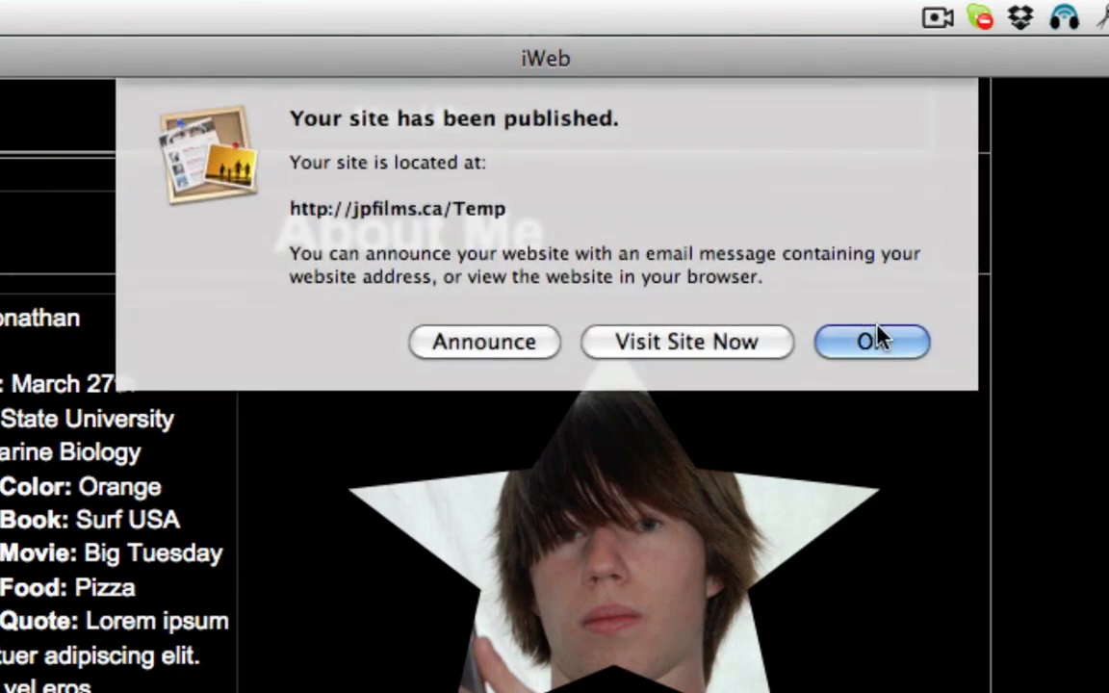
{"action": "left_click", "coordinate": [872, 341]}
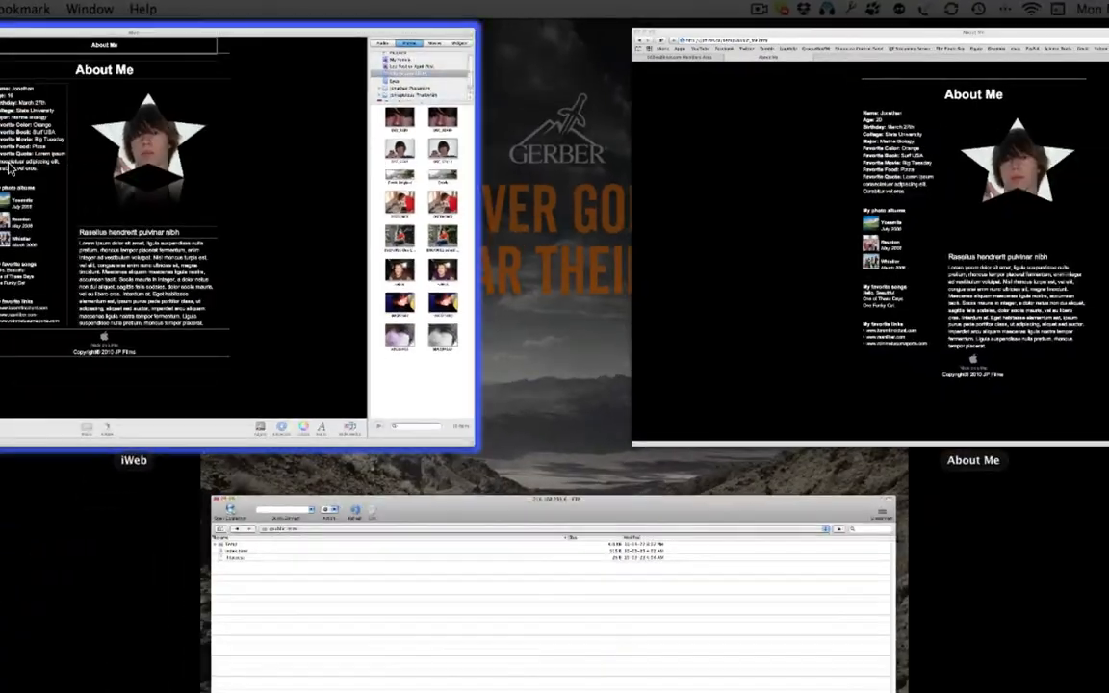
Step: Switch to the published About Me page in Safari and reload it to check the Age line
{"action": "left_click", "coordinate": [1003, 368]}
{"action": "left_click_drag", "start_coordinate": [335, 249], "coordinate": [275, 247]}
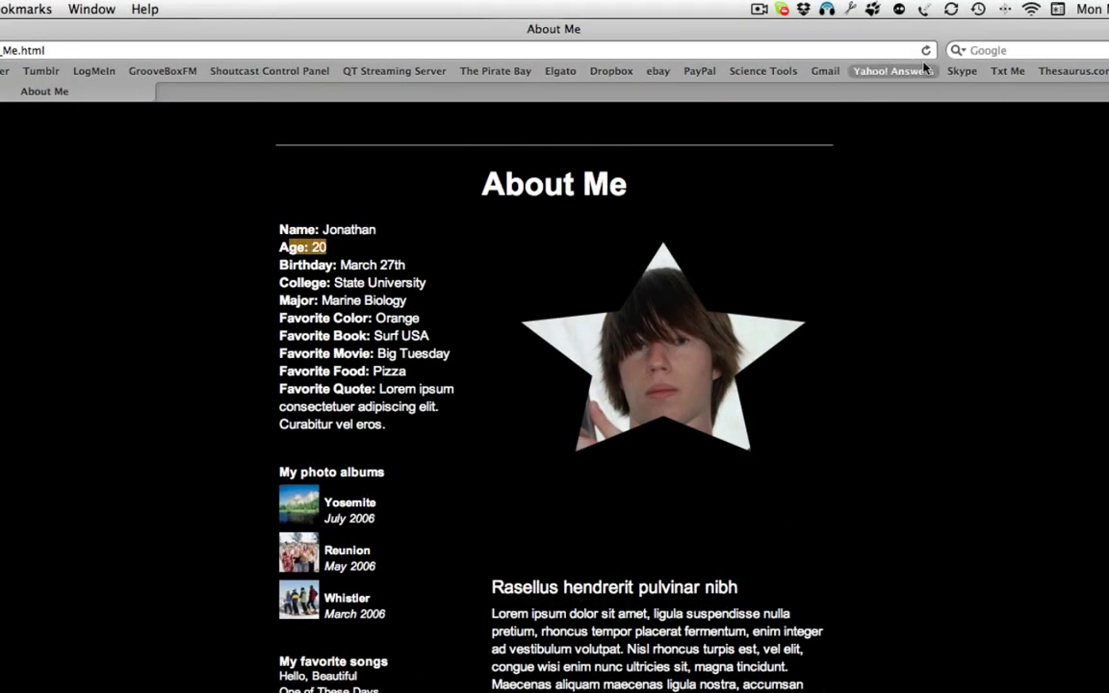
{"action": "left_click", "coordinate": [925, 50]}
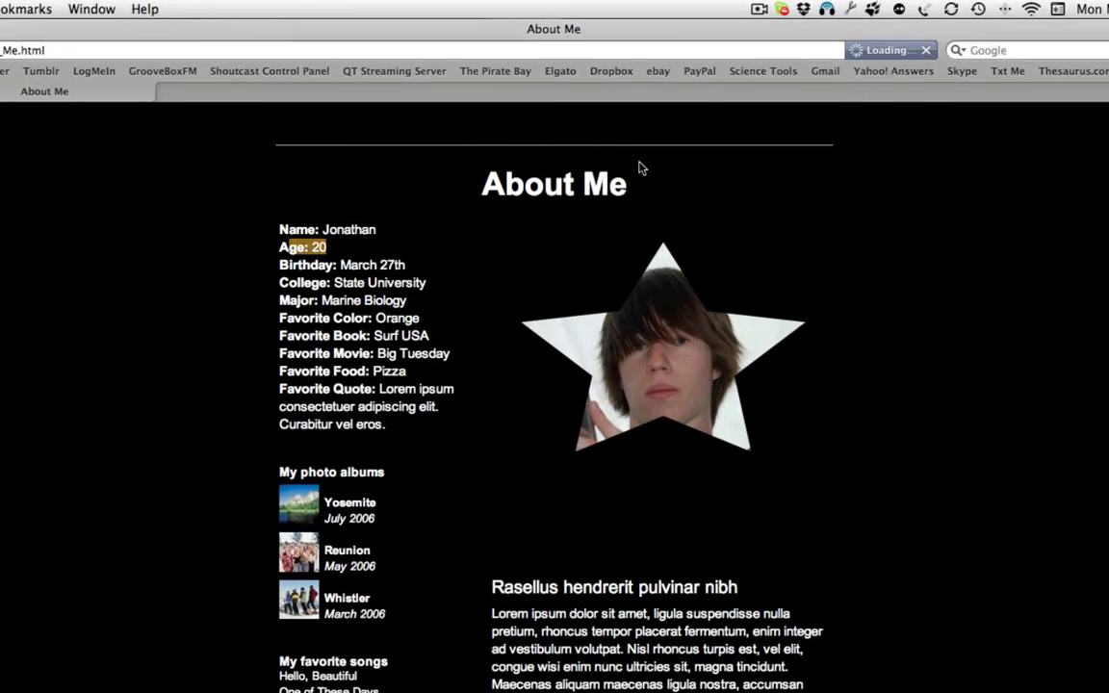
{"action": "left_click_drag", "start_coordinate": [347, 249], "coordinate": [293, 249]}
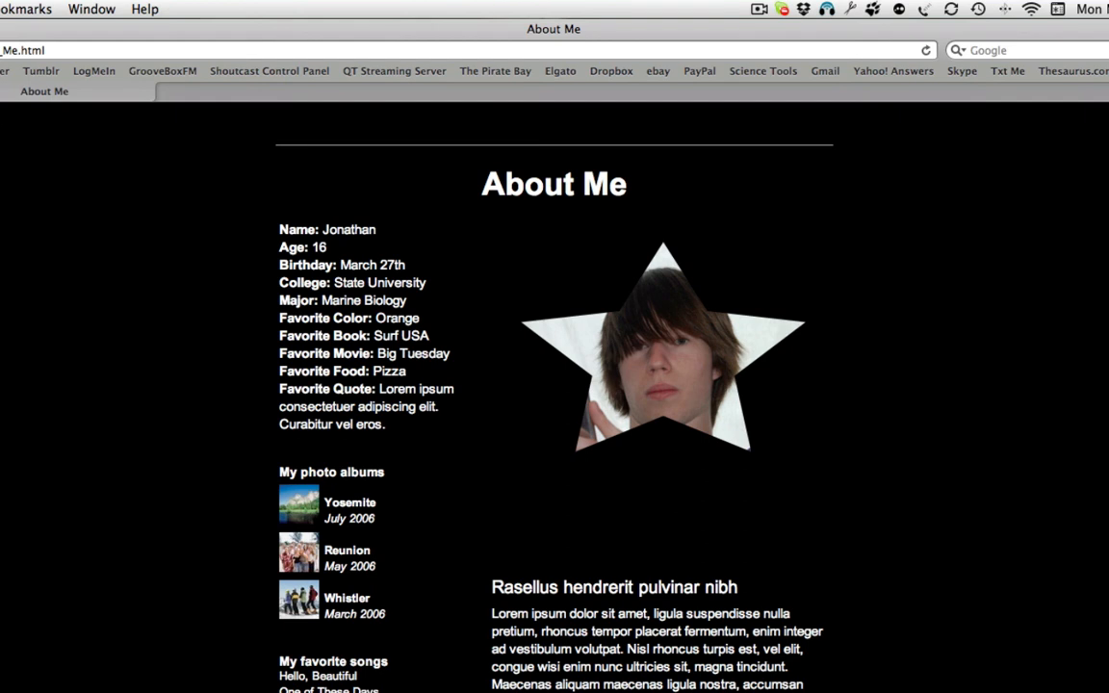
Step: Switch back to the About Me page in iWeb
{"action": "key", "text": "F9"}
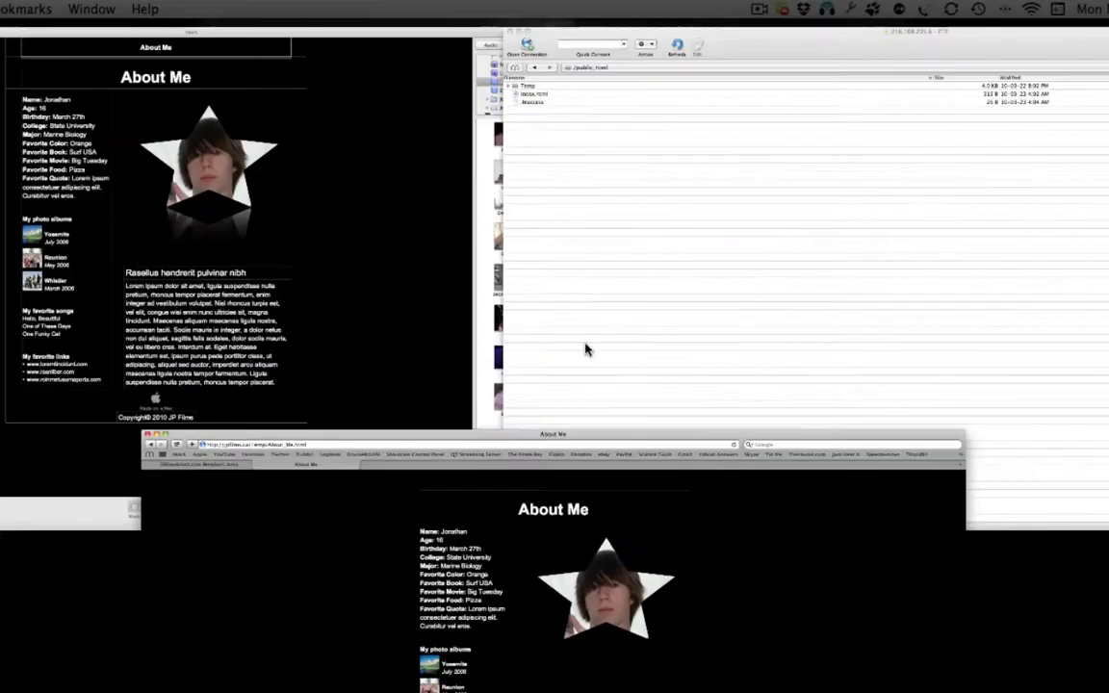
{"action": "left_click", "coordinate": [135, 197]}
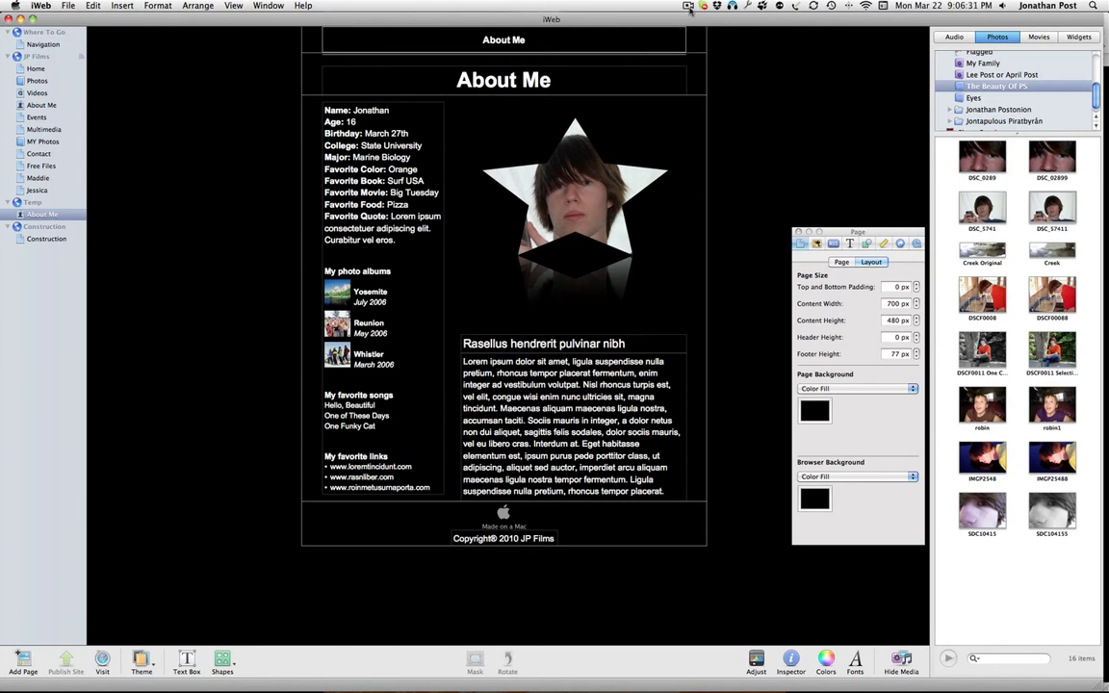
{"action": "left_click", "coordinate": [688, 6]}
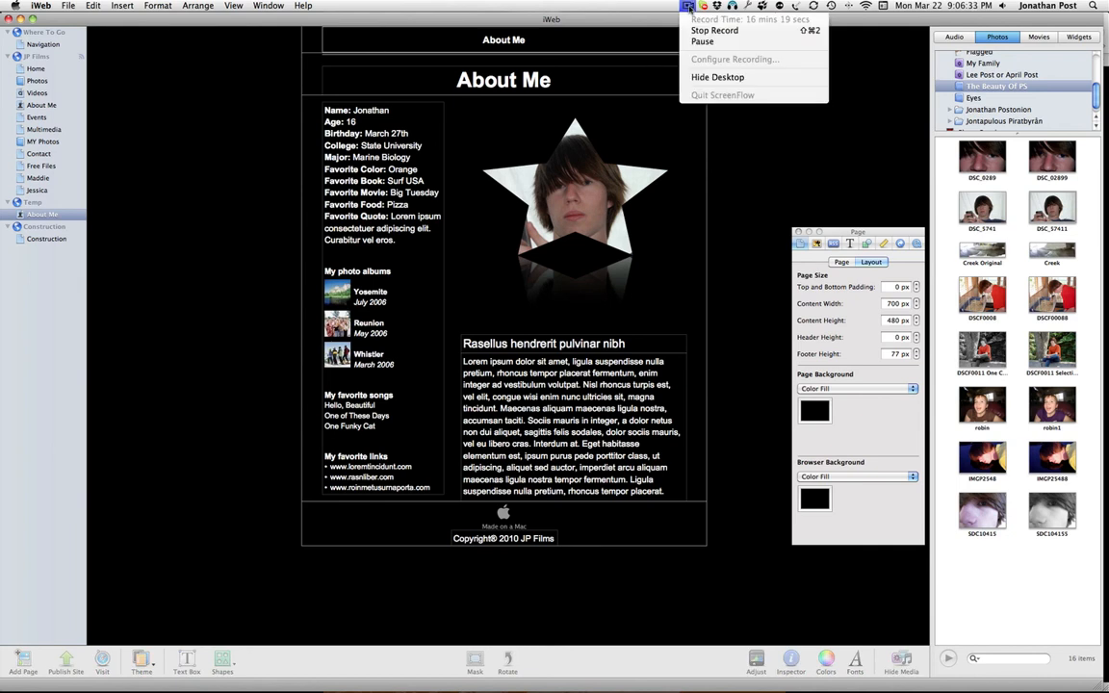